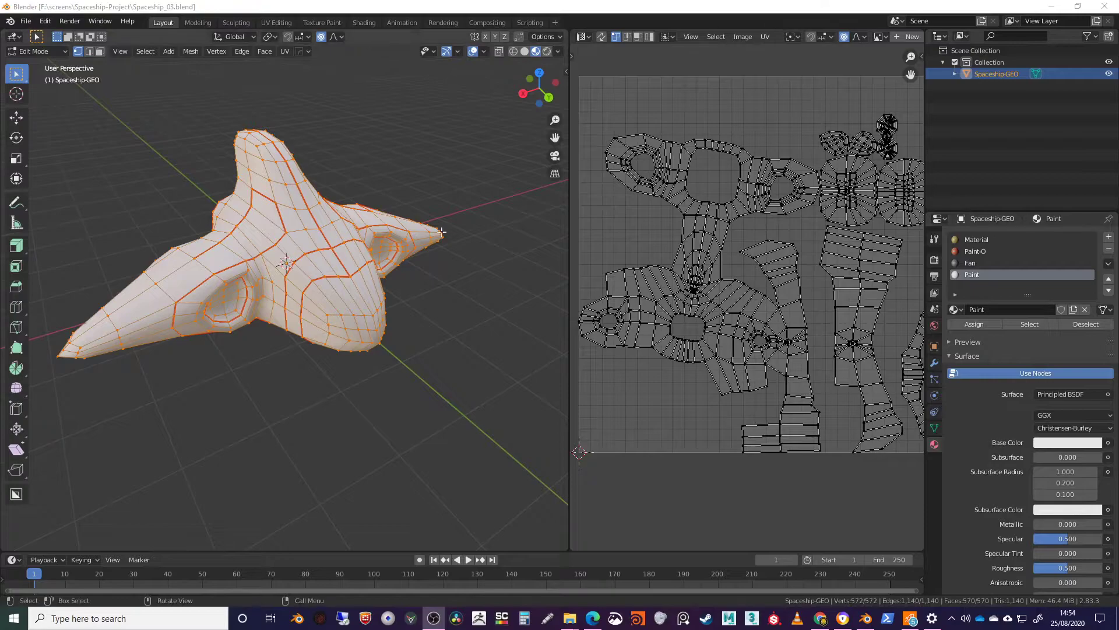
Switch to the Texture Paint workspace for the unwrapped spaceship.
{"action": "middle_click_drag", "start_coordinate": [381, 167], "coordinate": [418, 214]}
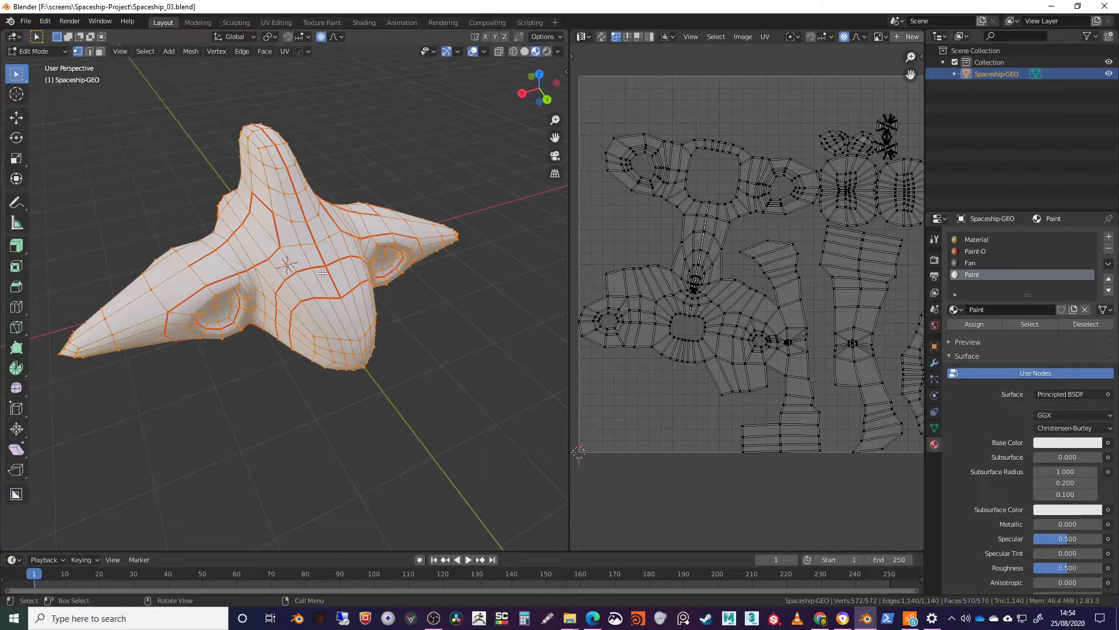
{"action": "middle_click_drag", "start_coordinate": [317, 206], "coordinate": [324, 268]}
{"action": "middle_click_drag", "start_coordinate": [467, 299], "coordinate": [437, 305]}
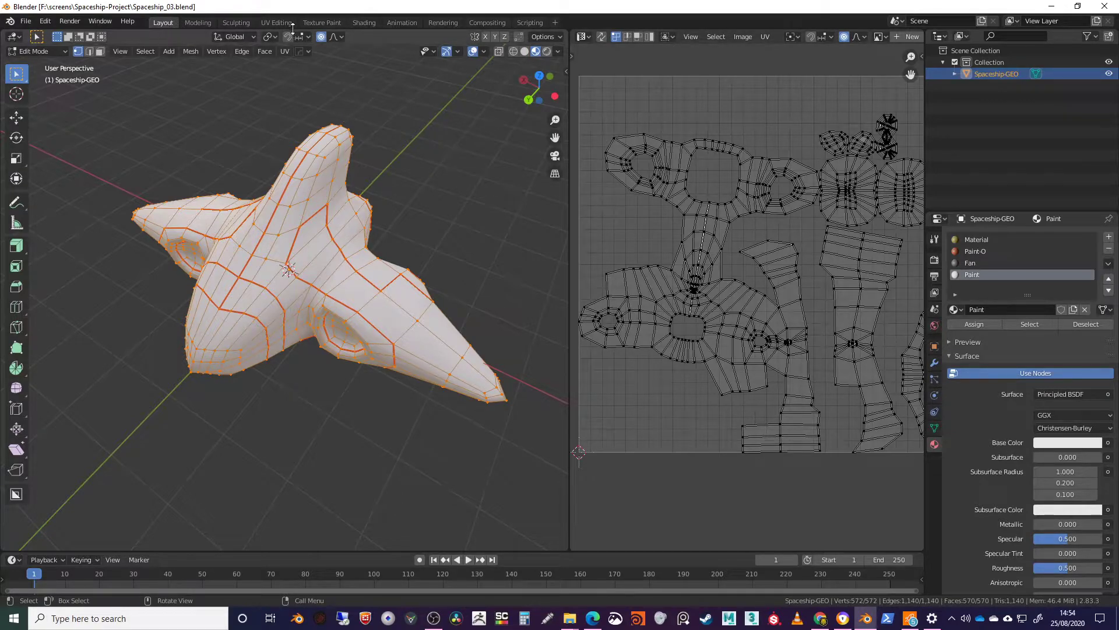
{"action": "left_click", "coordinate": [313, 23]}
Create a new blank 1024 × 1024 px image named paintTex with the dark yellow fill colour 8C6E13.
{"action": "scroll", "coordinate": [281, 334], "scroll_direction": "up", "scroll_amount": 4}
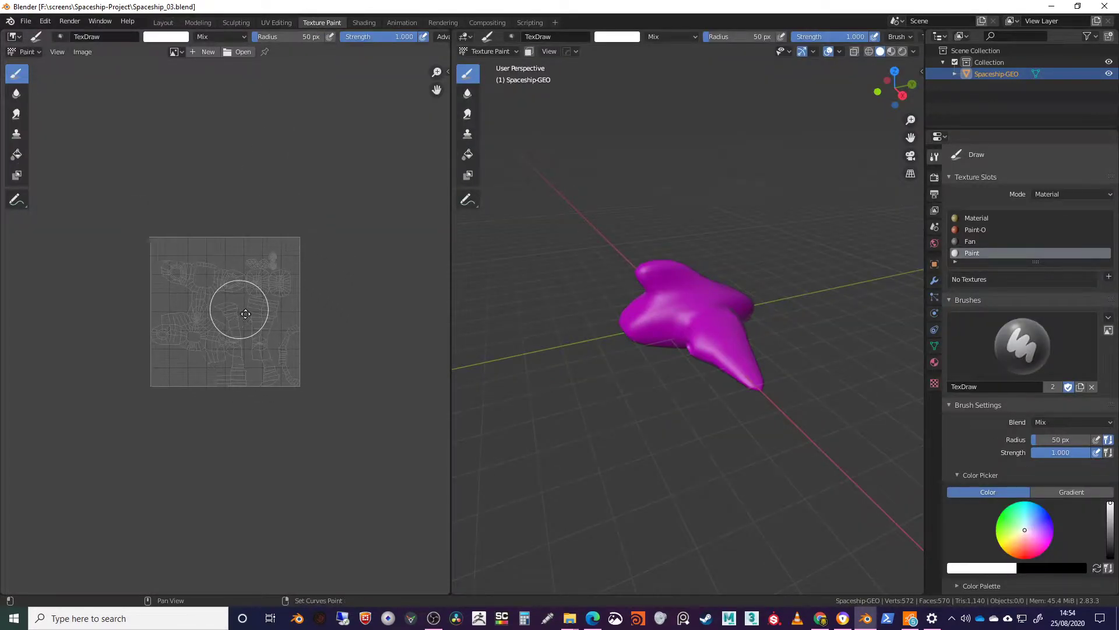
{"action": "middle_click_drag", "start_coordinate": [207, 179], "coordinate": [227, 177]}
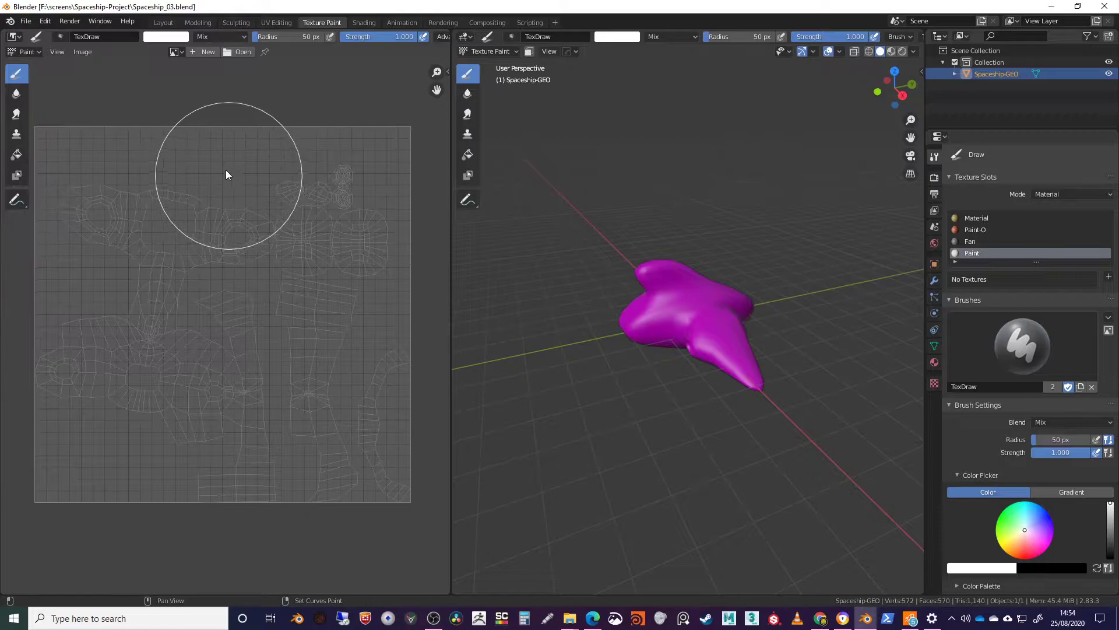
{"action": "left_click", "coordinate": [193, 52]}
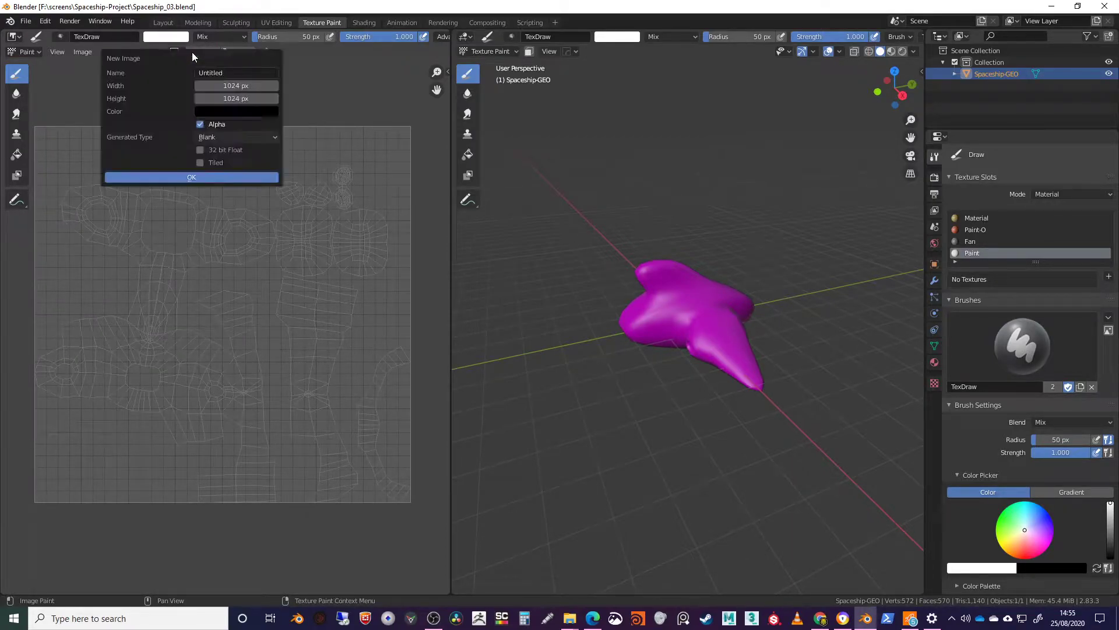
{"action": "left_click", "coordinate": [231, 72]}
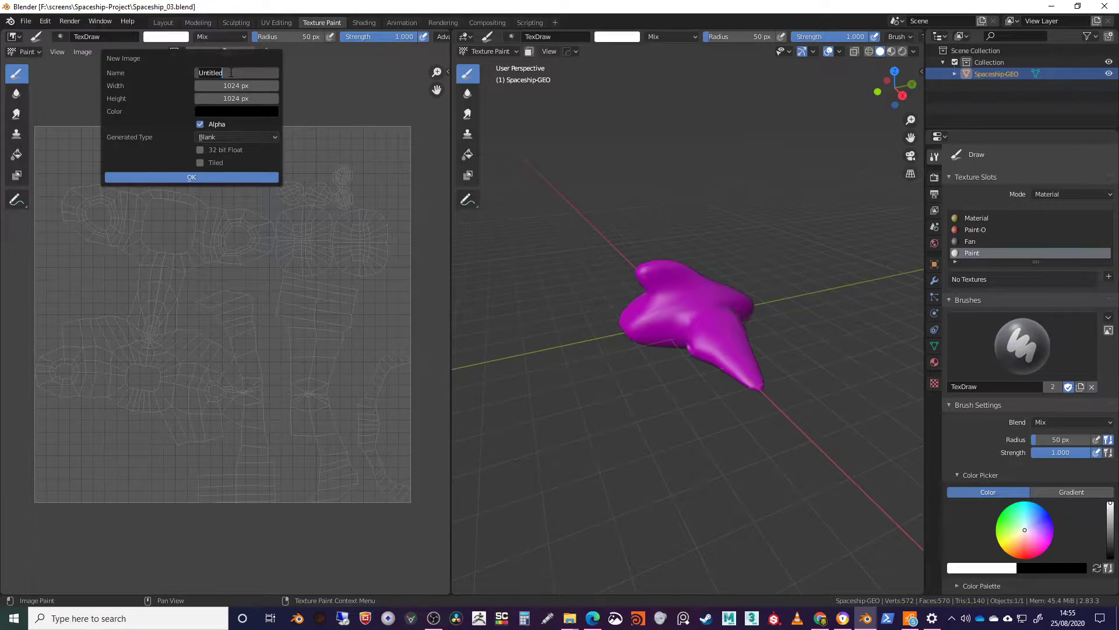
{"action": "type", "text": "paintTex"}
{"action": "left_click", "coordinate": [237, 110]}
{"action": "left_click_drag", "start_coordinate": [297, 202], "coordinate": [221, 190]}
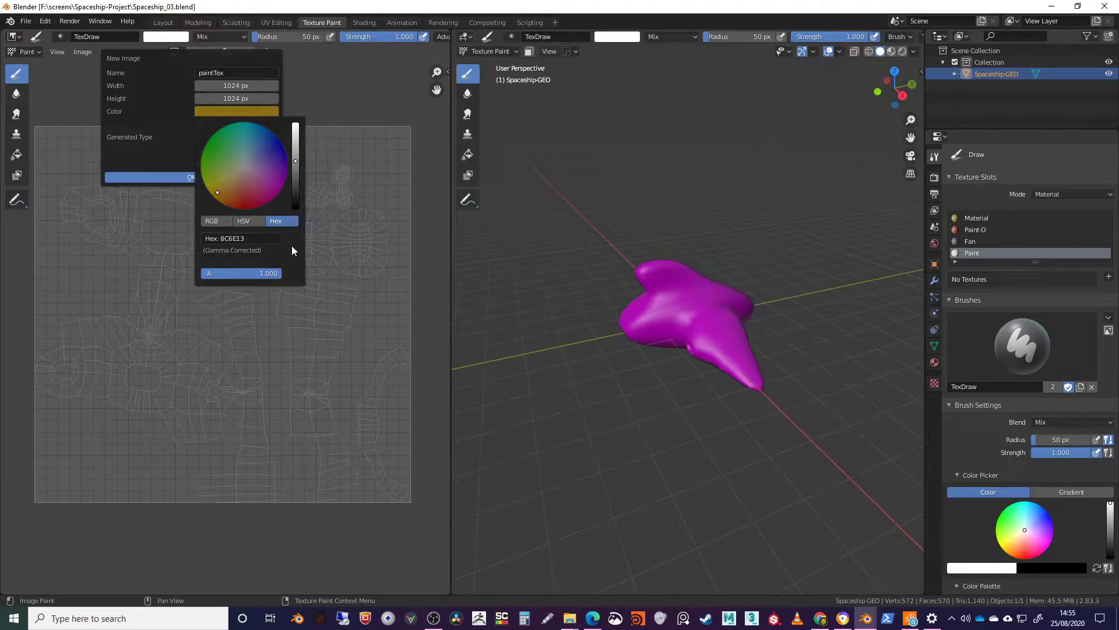
{"action": "left_click", "coordinate": [192, 176]}
Connect an Image Texture to the Paint material's Base Color and assign the paintTex image to it.
{"action": "scroll", "coordinate": [204, 314], "scroll_direction": "down", "scroll_amount": 3}
{"action": "mouse_move", "coordinate": [272, 312]}
{"action": "middle_mouse_down"}
{"action": "mouse_move", "coordinate": [273, 284]}
{"action": "mouse_move", "coordinate": [246, 309]}
{"action": "middle_mouse_up"}
{"action": "mouse_move", "coordinate": [770, 384]}
{"action": "middle_mouse_down"}
{"action": "mouse_move", "coordinate": [593, 382]}
{"action": "mouse_move", "coordinate": [696, 408]}
{"action": "mouse_move", "coordinate": [670, 400]}
{"action": "mouse_move", "coordinate": [719, 345]}
{"action": "mouse_move", "coordinate": [676, 405]}
{"action": "middle_mouse_up"}
{"action": "scroll", "coordinate": [685, 418], "scroll_direction": "up", "scroll_amount": 4}
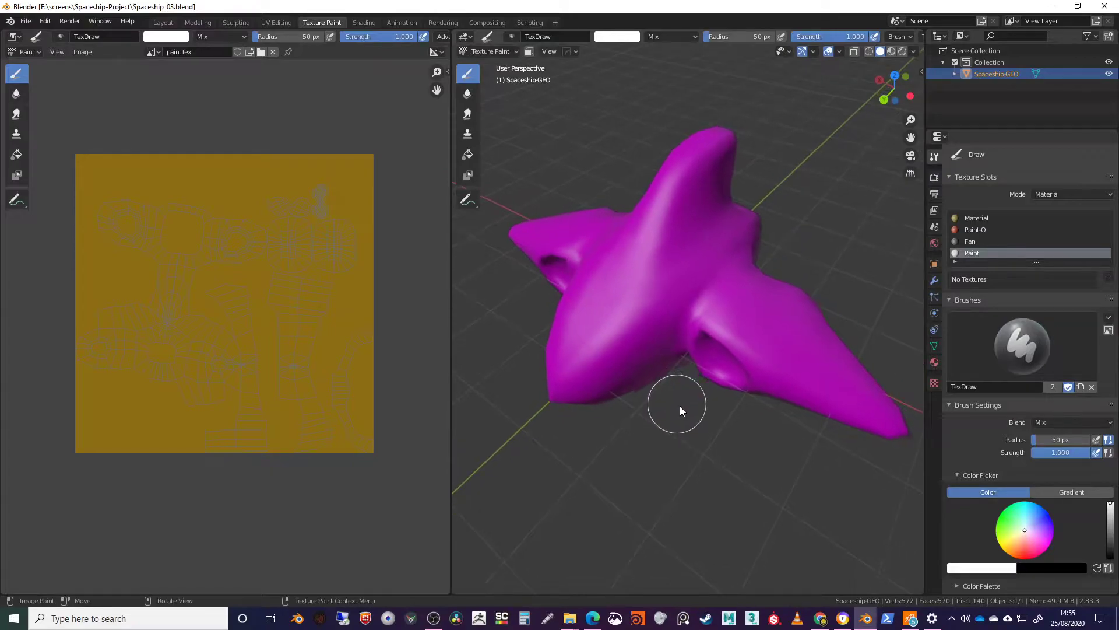
{"action": "left_click", "coordinate": [935, 363]}
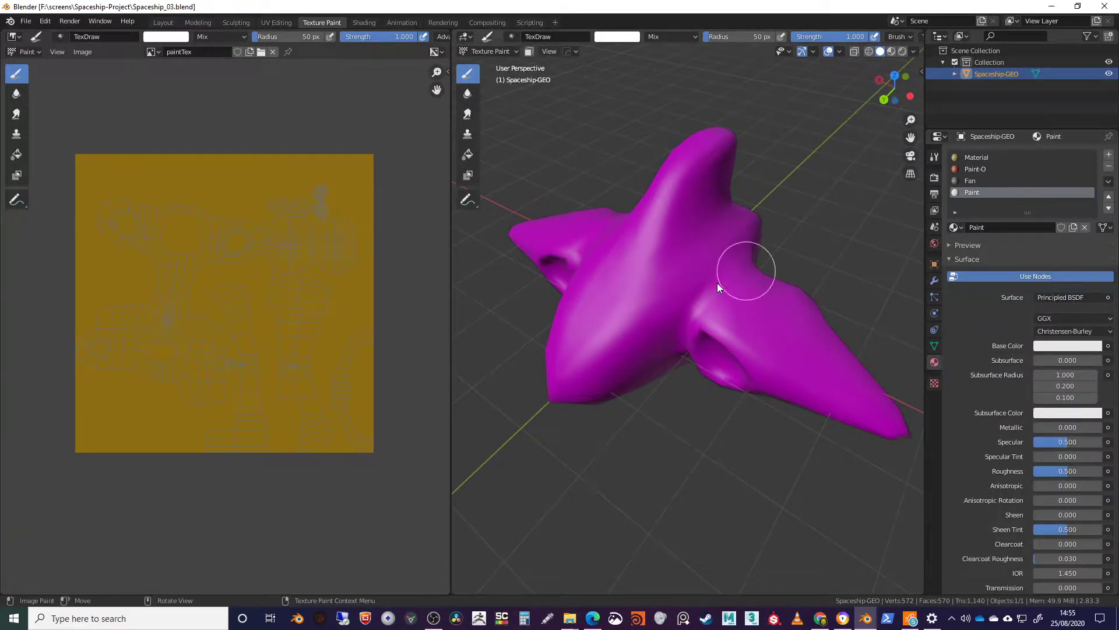
{"action": "middle_click_drag", "start_coordinate": [719, 294], "coordinate": [725, 277]}
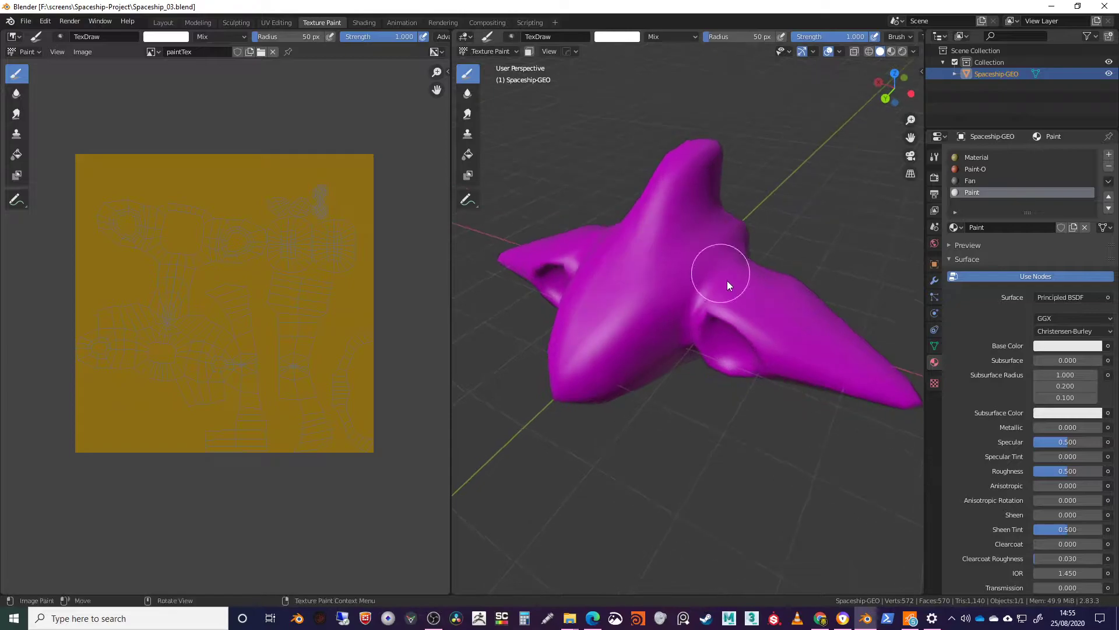
{"action": "left_click", "coordinate": [1108, 347]}
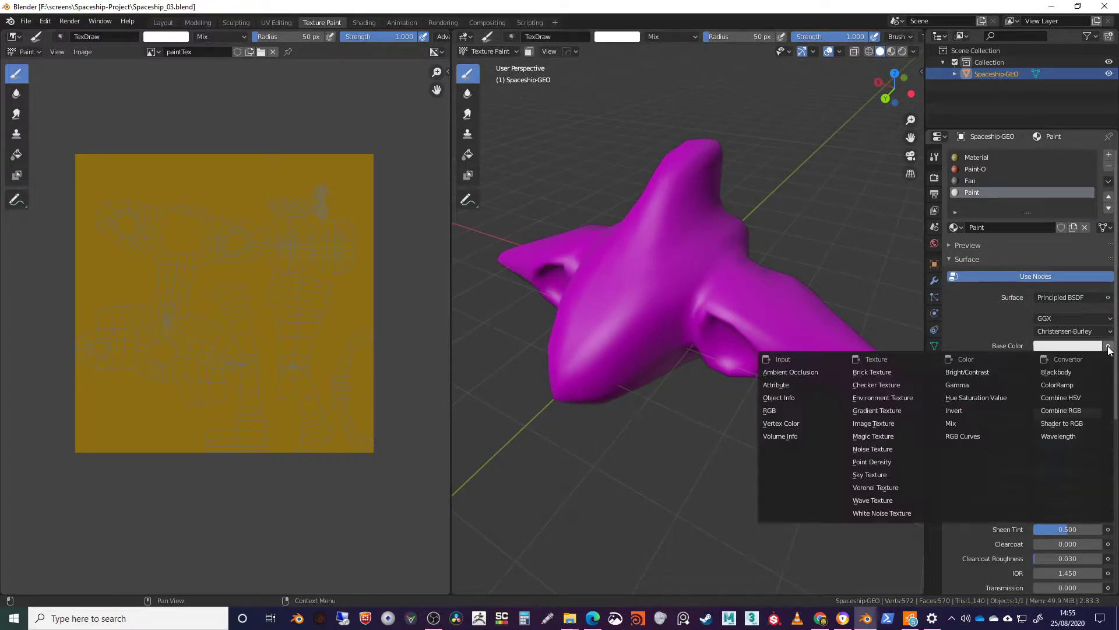
{"action": "left_click", "coordinate": [878, 427]}
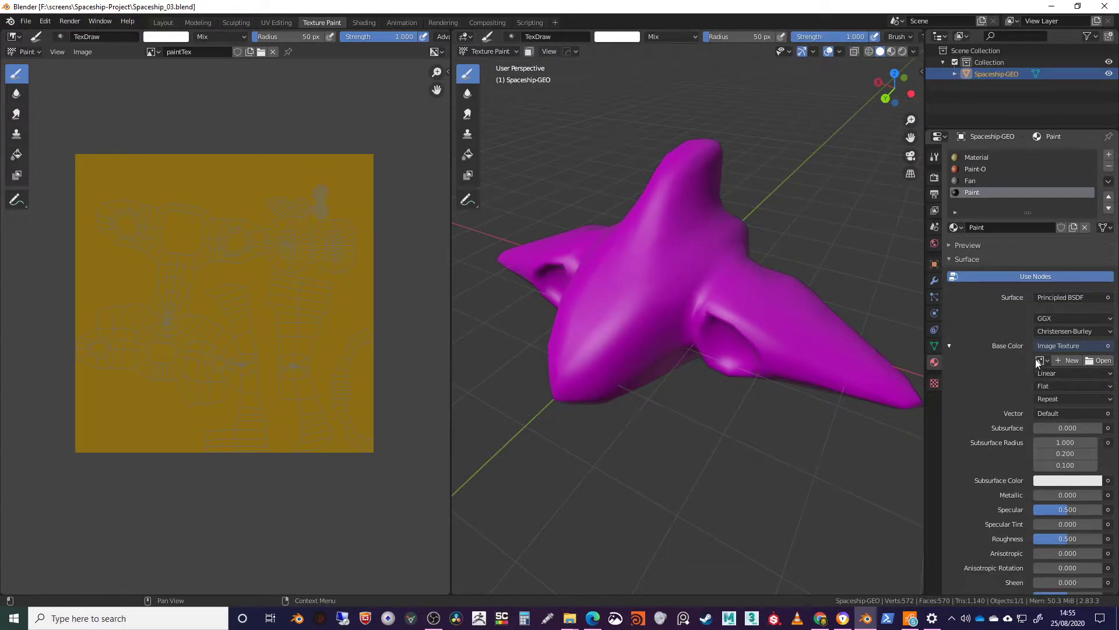
{"action": "left_click", "coordinate": [1037, 360]}
{"action": "left_click", "coordinate": [937, 388]}
{"action": "mouse_move", "coordinate": [730, 317]}
{"action": "middle_mouse_down"}
{"action": "mouse_move", "coordinate": [713, 332]}
{"action": "mouse_move", "coordinate": [744, 307]}
{"action": "middle_mouse_up"}
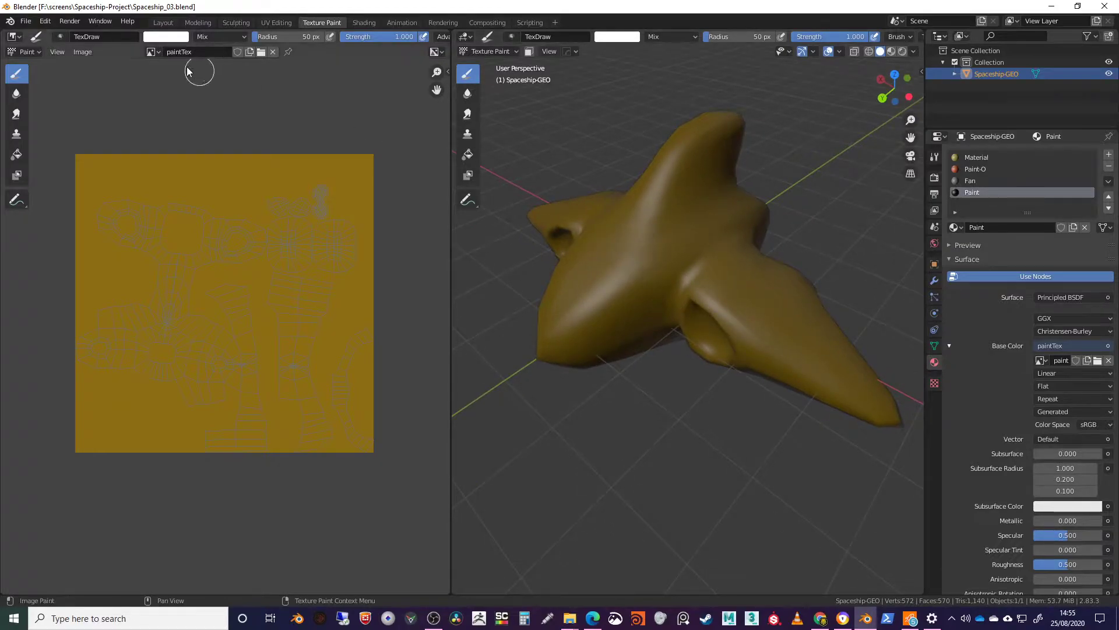
Set the brush colour to light green 6FFF97 and paint a test stroke over the UV islands in the image editor.
{"action": "left_click", "coordinate": [171, 41]}
{"action": "left_click", "coordinate": [176, 76]}
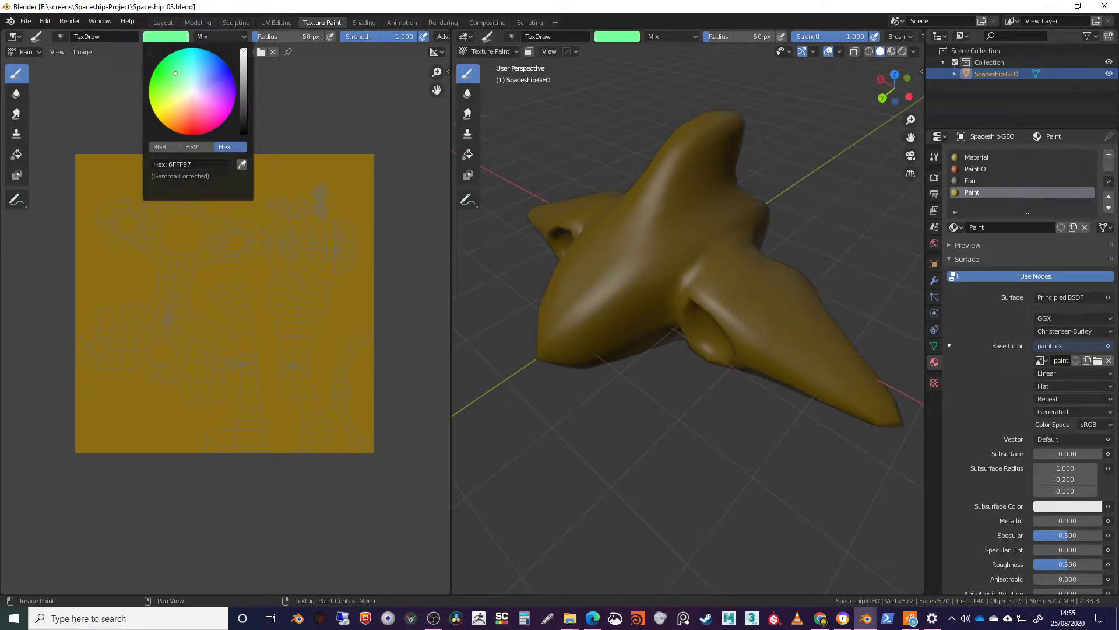
{"action": "left_click_drag", "start_coordinate": [280, 235], "coordinate": [290, 270]}
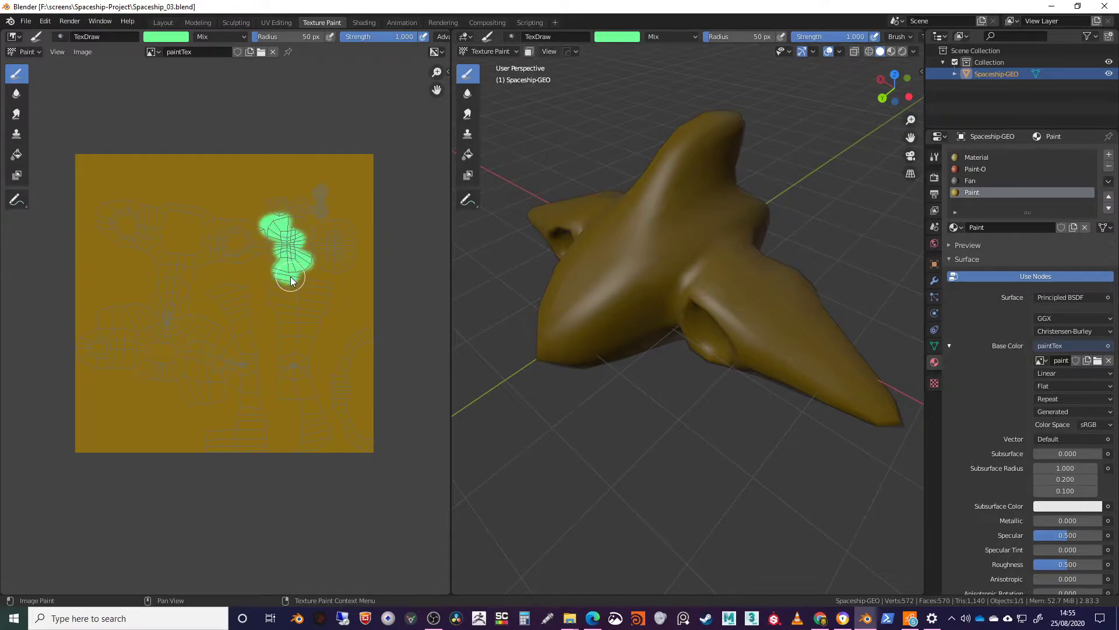
{"action": "mouse_move", "coordinate": [711, 400]}
{"action": "middle_mouse_down"}
{"action": "mouse_move", "coordinate": [662, 280]}
{"action": "mouse_move", "coordinate": [712, 263]}
{"action": "mouse_move", "coordinate": [661, 279]}
{"action": "mouse_move", "coordinate": [644, 268]}
{"action": "mouse_move", "coordinate": [606, 320]}
{"action": "mouse_move", "coordinate": [614, 295]}
{"action": "mouse_move", "coordinate": [623, 330]}
{"action": "middle_mouse_up"}
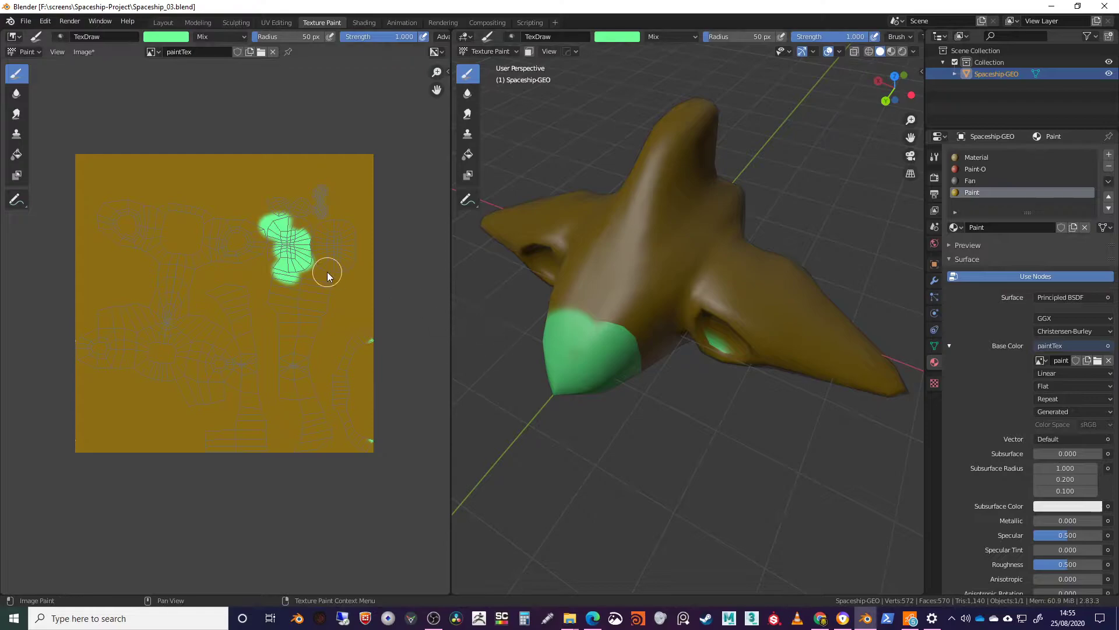
{"action": "middle_click_drag", "start_coordinate": [620, 372], "coordinate": [681, 320]}
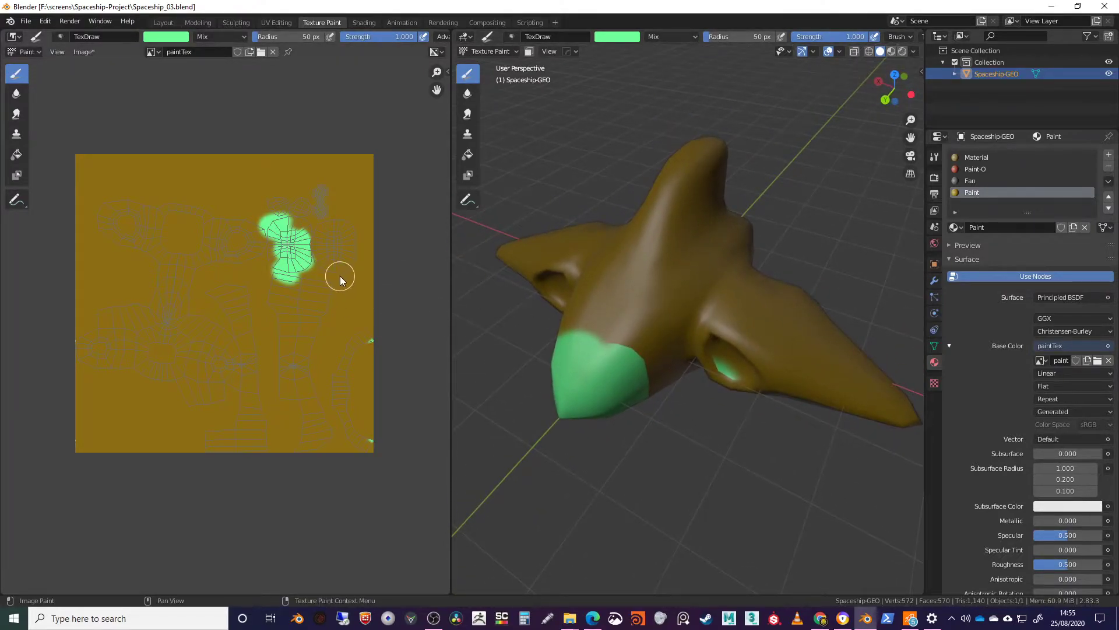
Undo the green test painting on the paintTex image.
{"action": "key", "text": "ctrl+z"}
{"action": "key", "text": "ctrl+z"}
{"action": "mouse_move", "coordinate": [609, 352]}
{"action": "middle_mouse_down"}
{"action": "mouse_move", "coordinate": [594, 367]}
{"action": "mouse_move", "coordinate": [645, 342]}
{"action": "mouse_move", "coordinate": [653, 352]}
{"action": "middle_mouse_up"}
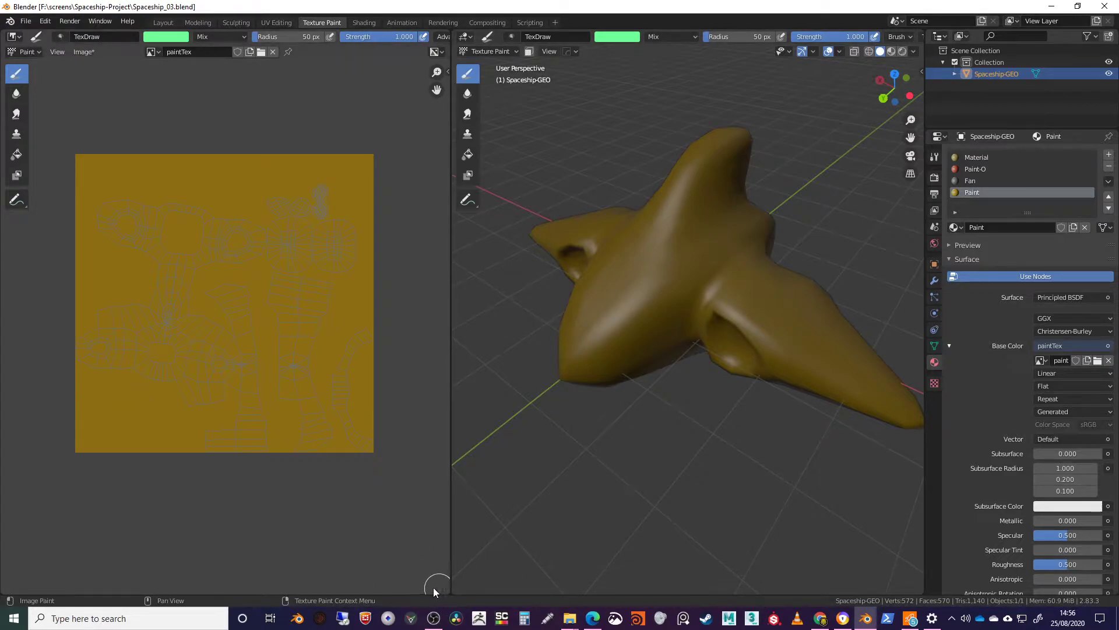
Split the image editor into two stacked areas and set the lower one to Image Editor.
{"action": "left_click_drag", "start_coordinate": [1, 582], "coordinate": [68, 334]}
{"action": "left_click", "coordinate": [13, 345]}
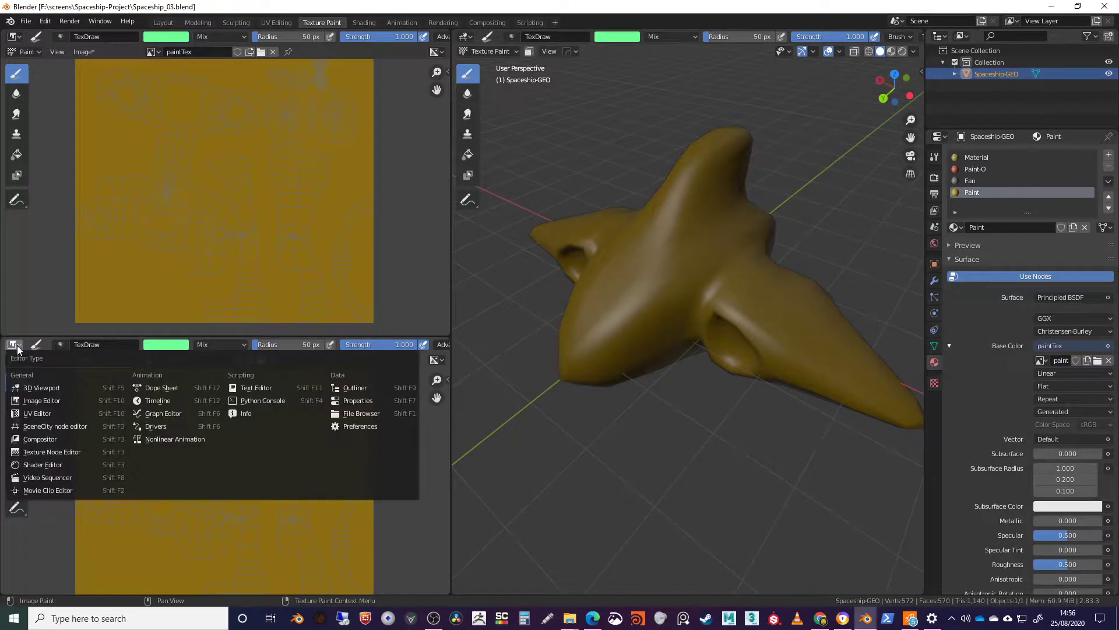
{"action": "left_click", "coordinate": [30, 401]}
Show the Spaceship.jpeg reference in the lower image editor, enlarged on the ship's body.
{"action": "left_click", "coordinate": [84, 359]}
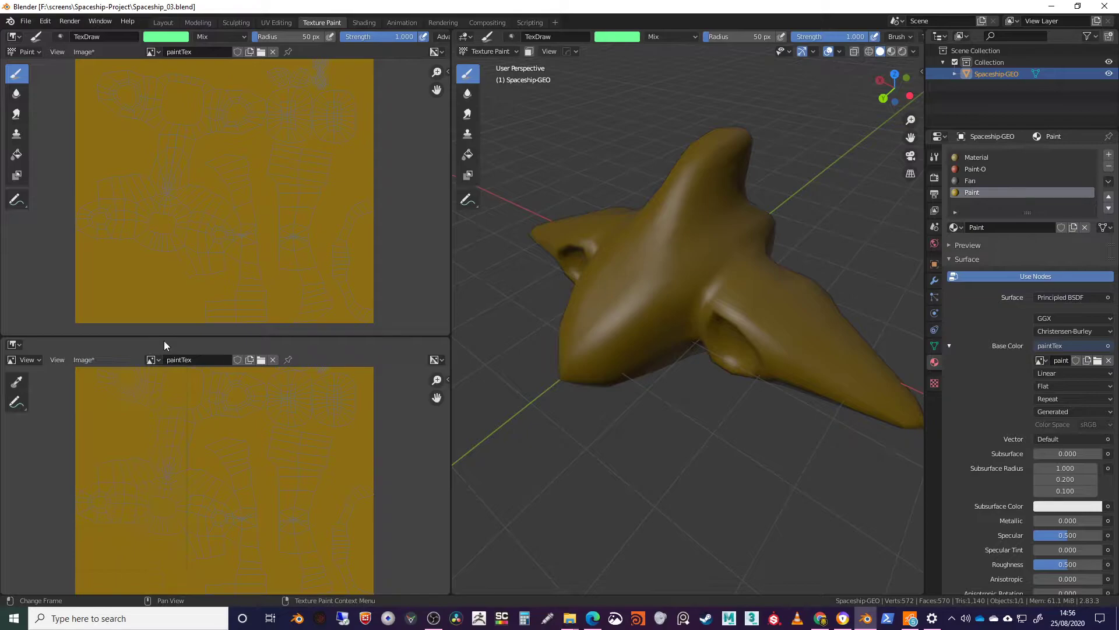
{"action": "left_click", "coordinate": [151, 360]}
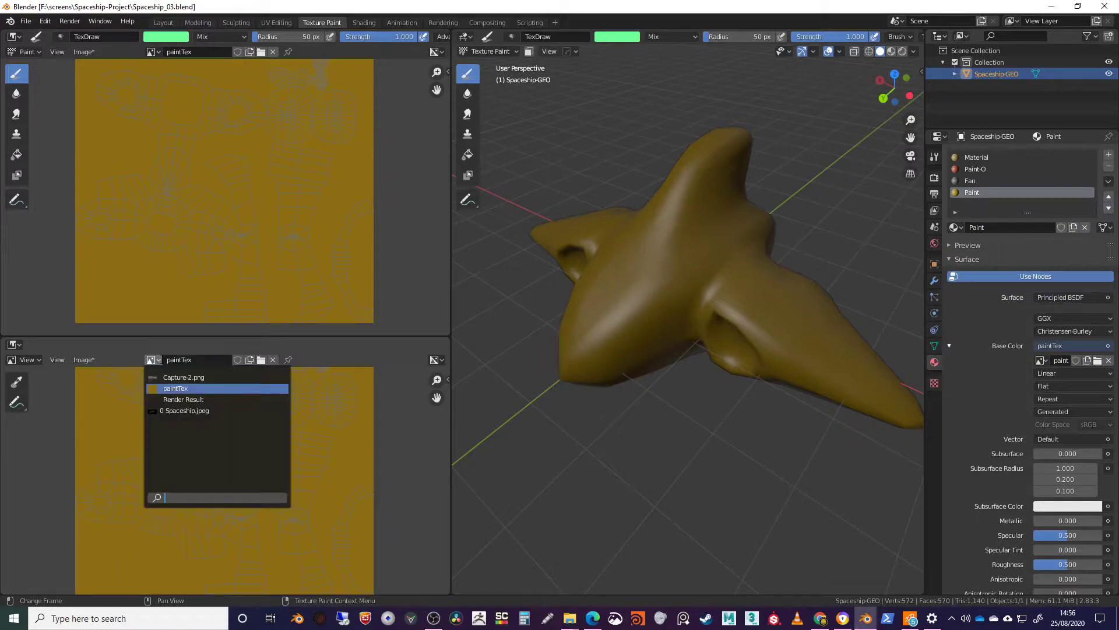
{"action": "left_click", "coordinate": [168, 410]}
{"action": "scroll", "coordinate": [213, 444], "scroll_direction": "up", "scroll_amount": 4}
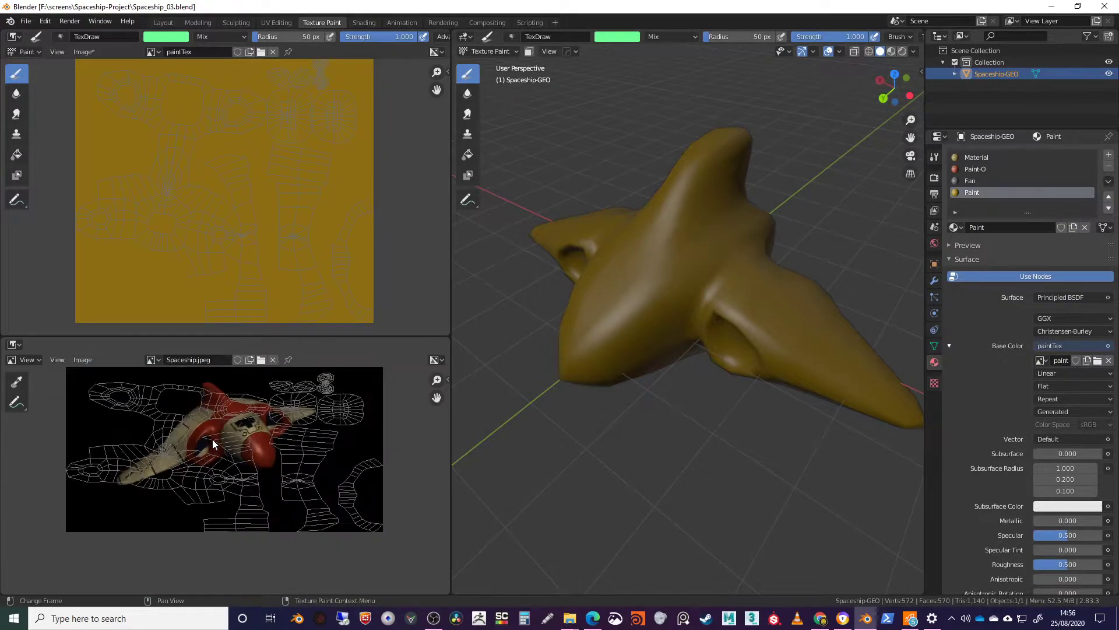
{"action": "scroll", "coordinate": [262, 475], "scroll_direction": "up", "scroll_amount": 4}
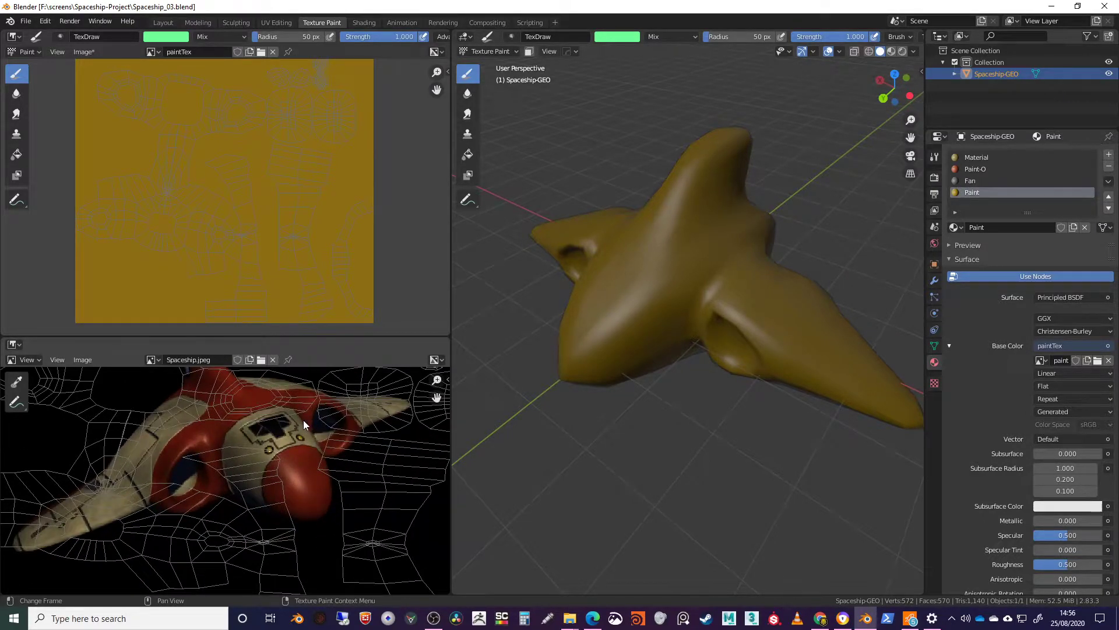
{"action": "left_click", "coordinate": [439, 360]}
{"action": "left_click", "coordinate": [437, 360]}
{"action": "middle_click_drag", "start_coordinate": [241, 462], "coordinate": [254, 451]}
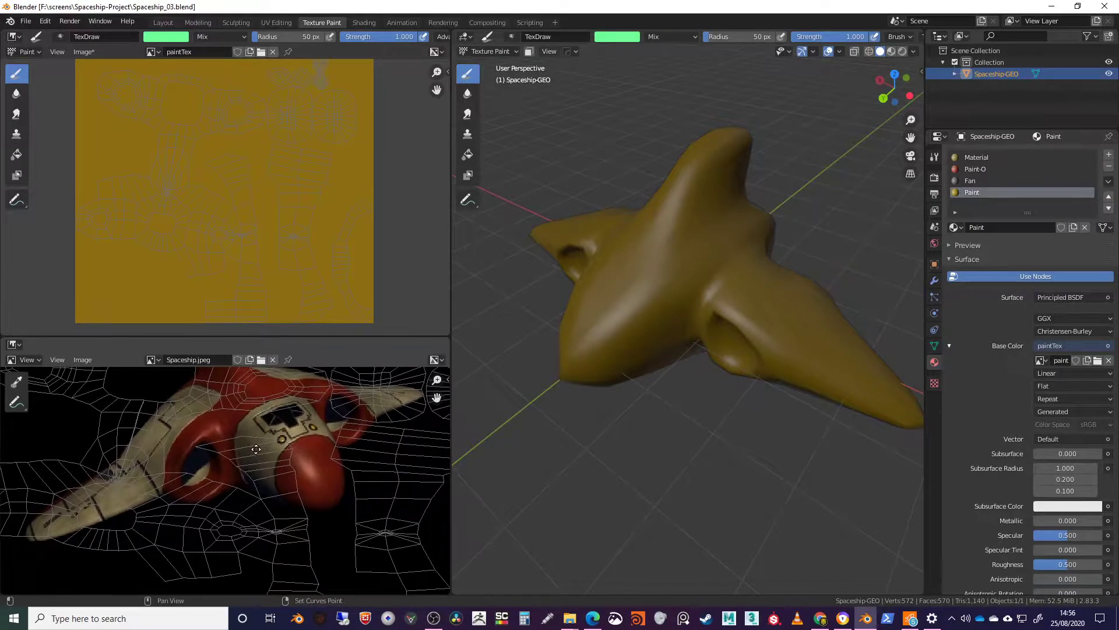
Sample the red of the ship's nose in the reference image as the brush colour.
{"action": "left_click", "coordinate": [159, 35]}
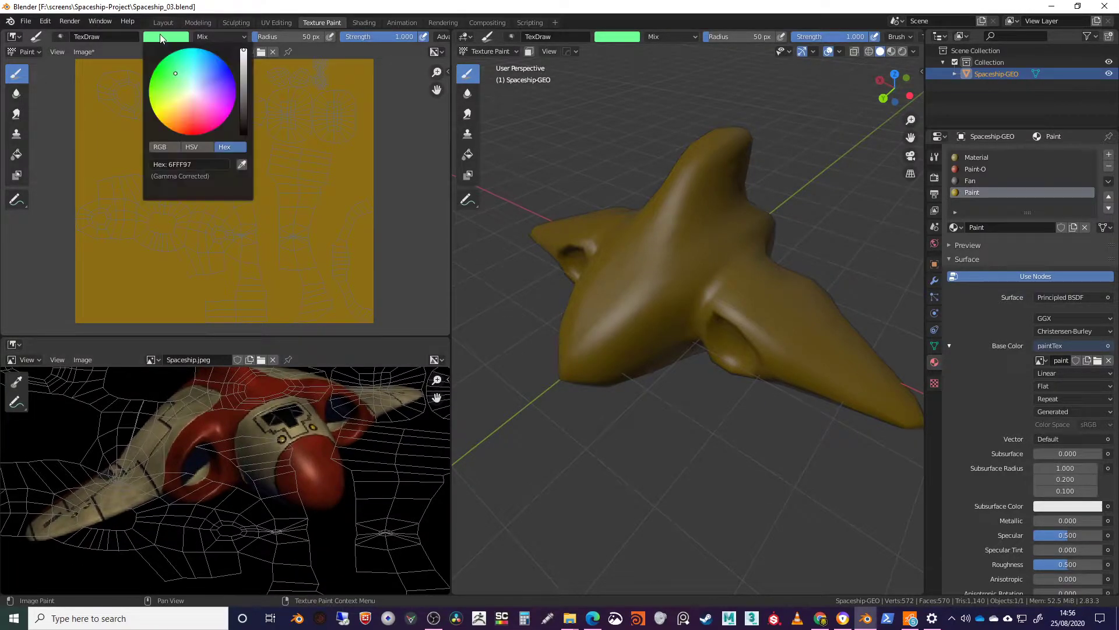
{"action": "left_click", "coordinate": [247, 165]}
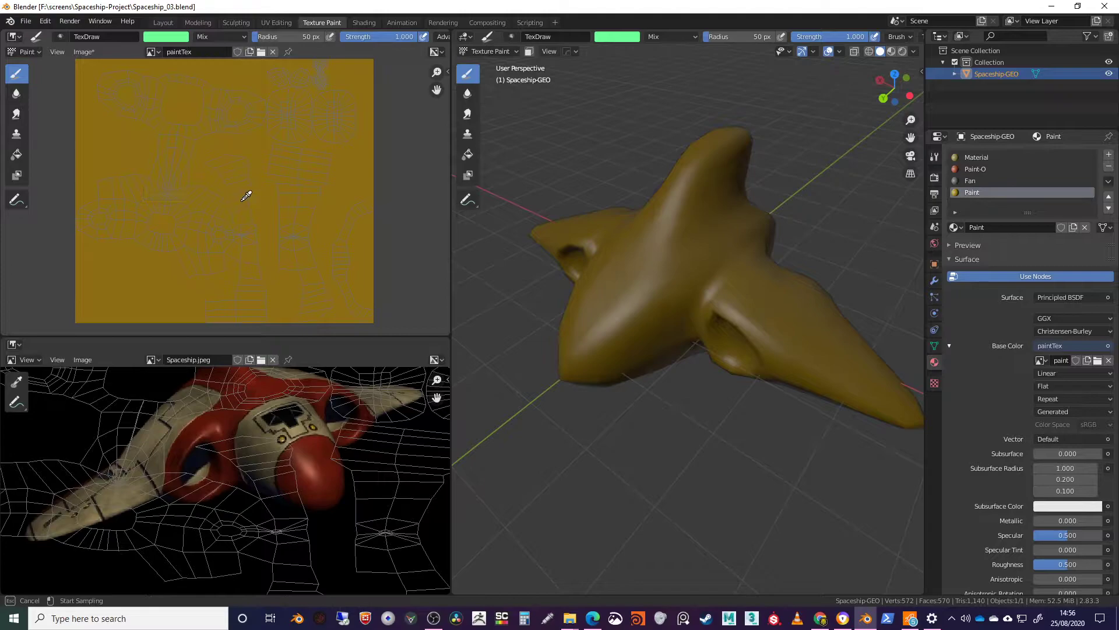
{"action": "left_click", "coordinate": [308, 455]}
{"action": "middle_click_drag", "start_coordinate": [629, 325], "coordinate": [677, 411]}
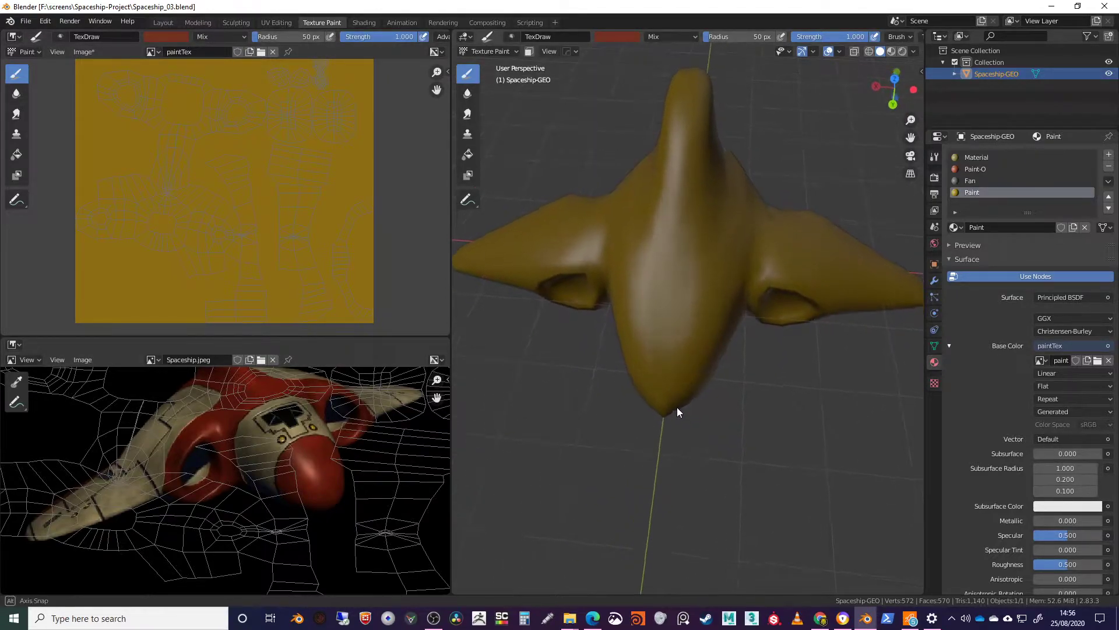
{"action": "scroll", "coordinate": [702, 389], "scroll_direction": "up", "scroll_amount": 2}
{"action": "middle_click_drag", "start_coordinate": [732, 384], "coordinate": [753, 344], "text": "shift"}
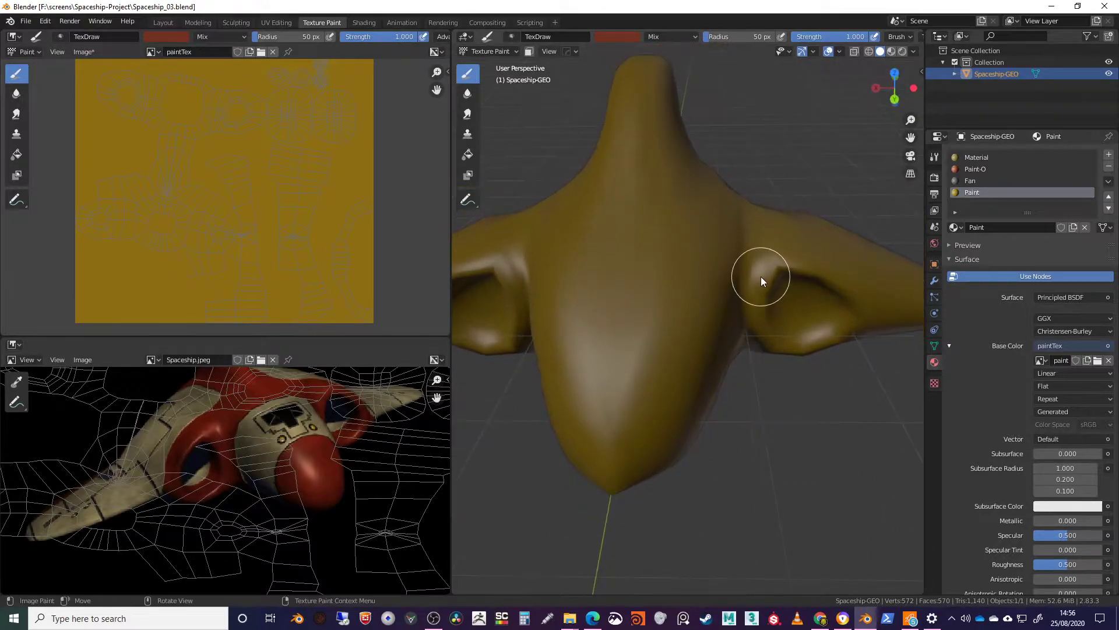
{"action": "middle_click_drag", "start_coordinate": [761, 282], "coordinate": [781, 229]}
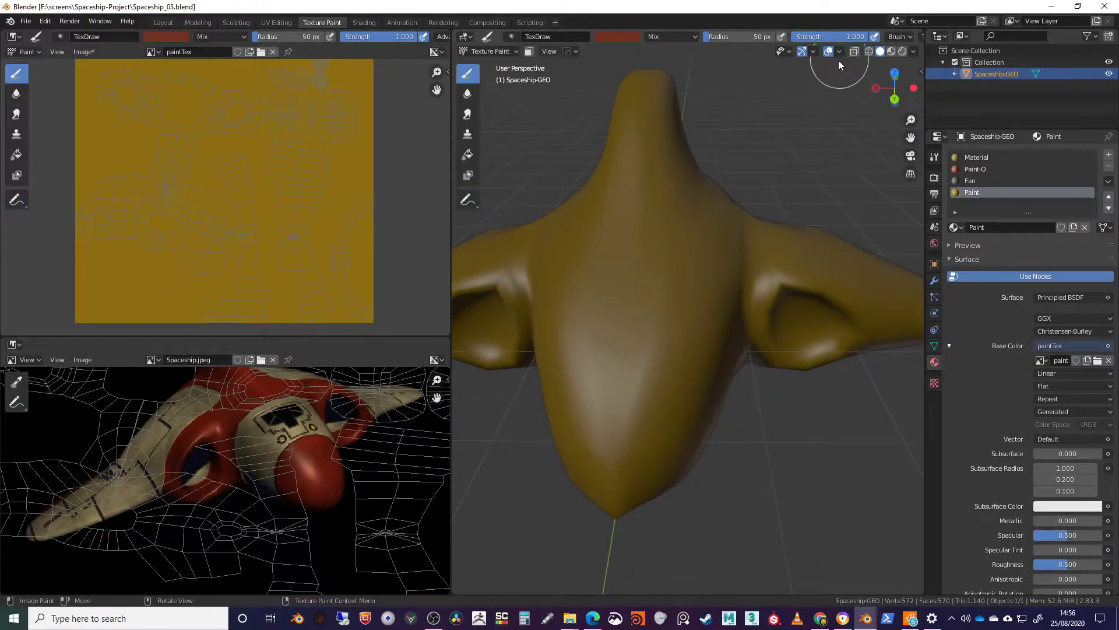
{"action": "middle_click_drag", "start_coordinate": [814, 106], "coordinate": [764, 167]}
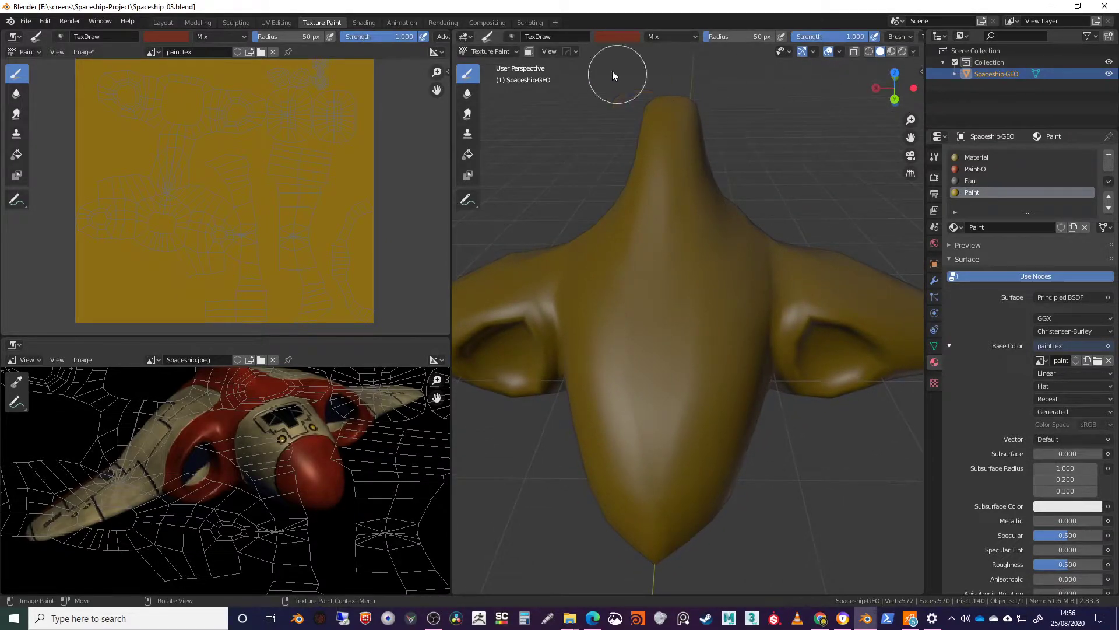
Enable X-axis mirroring for texture painting in the 3D view and return the paintTex image editor to Paint mode.
{"action": "left_click_drag", "start_coordinate": [451, 45], "coordinate": [186, 22]}
{"action": "left_click", "coordinate": [883, 37]}
{"action": "left_click_drag", "start_coordinate": [185, 33], "coordinate": [444, 51]}
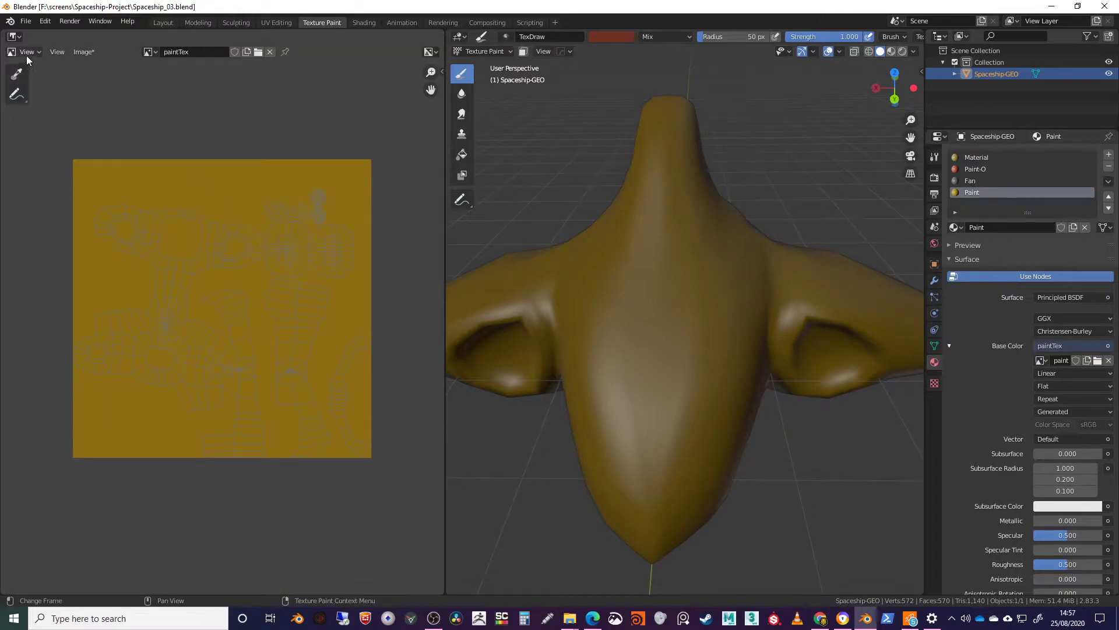
{"action": "left_click", "coordinate": [26, 55]}
{"action": "left_click", "coordinate": [33, 79]}
Paint a red mirrored test stroke on the upper front of the hull and undo it.
{"action": "mouse_move", "coordinate": [270, 260]}
{"action": "middle_mouse_down"}
{"action": "mouse_move", "coordinate": [253, 244]}
{"action": "mouse_move", "coordinate": [248, 260]}
{"action": "middle_mouse_up"}
{"action": "mouse_move", "coordinate": [761, 392]}
{"action": "middle_mouse_down"}
{"action": "mouse_move", "coordinate": [675, 393]}
{"action": "mouse_move", "coordinate": [708, 417]}
{"action": "mouse_move", "coordinate": [743, 387]}
{"action": "middle_mouse_up"}
{"action": "left_click_drag", "start_coordinate": [650, 361], "coordinate": [712, 295]}
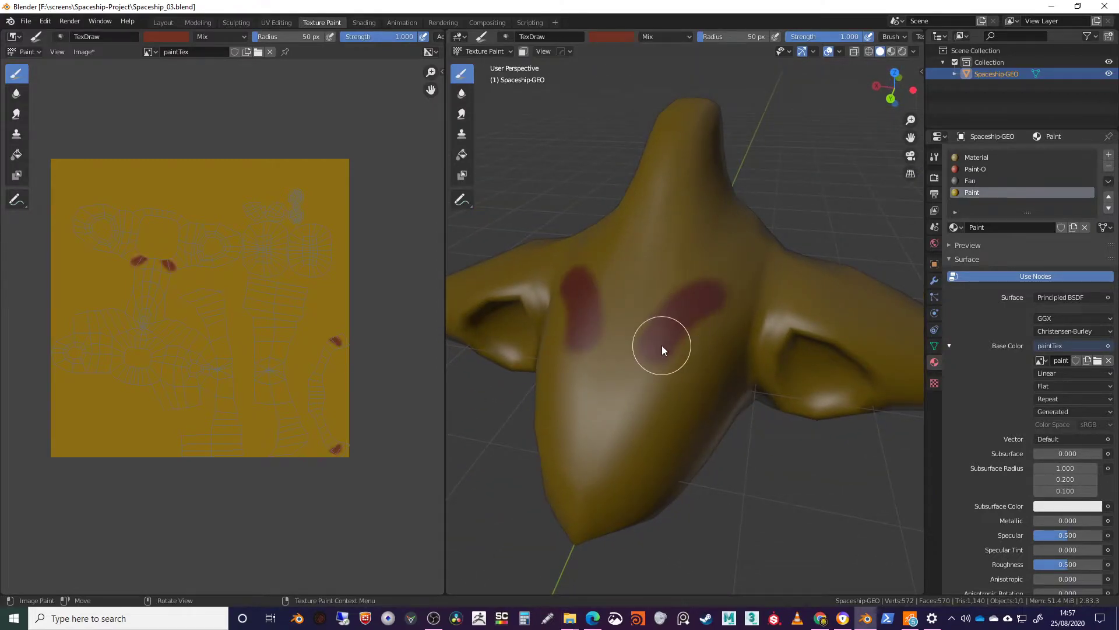
{"action": "key", "text": "ctrl+z"}
Set the brush radius to 25 px and paint a red ring around the rim of the wing's front opening.
{"action": "mouse_move", "coordinate": [687, 379]}
{"action": "middle_mouse_down"}
{"action": "mouse_move", "coordinate": [709, 235]}
{"action": "mouse_move", "coordinate": [707, 302]}
{"action": "mouse_move", "coordinate": [692, 314]}
{"action": "mouse_move", "coordinate": [701, 355]}
{"action": "mouse_move", "coordinate": [708, 337]}
{"action": "mouse_move", "coordinate": [711, 354]}
{"action": "middle_mouse_up"}
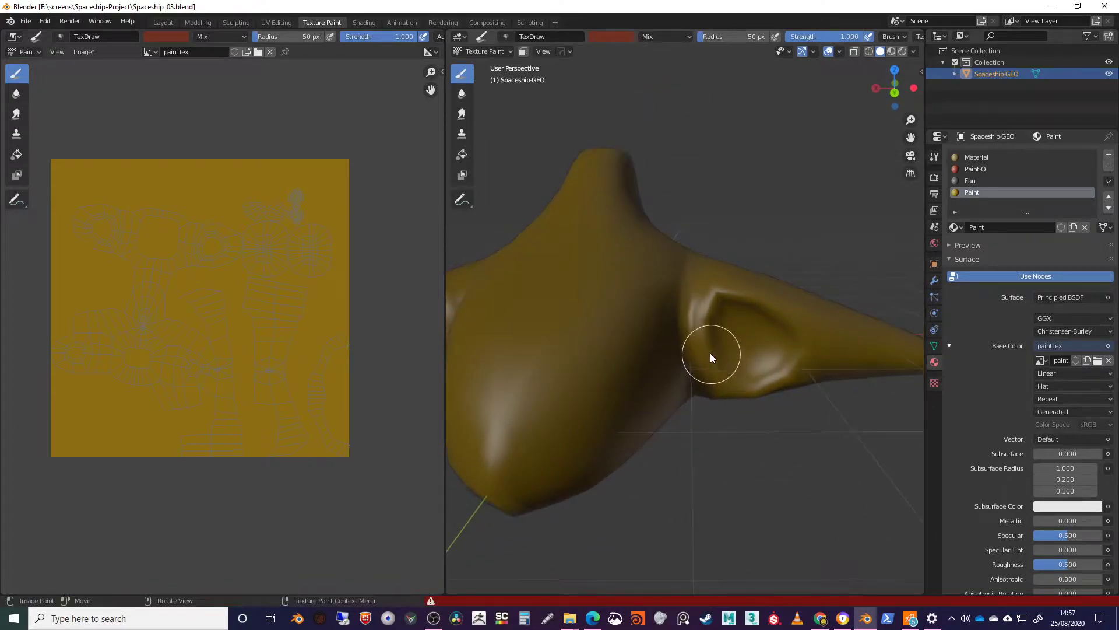
{"action": "right_click", "coordinate": [713, 344]}
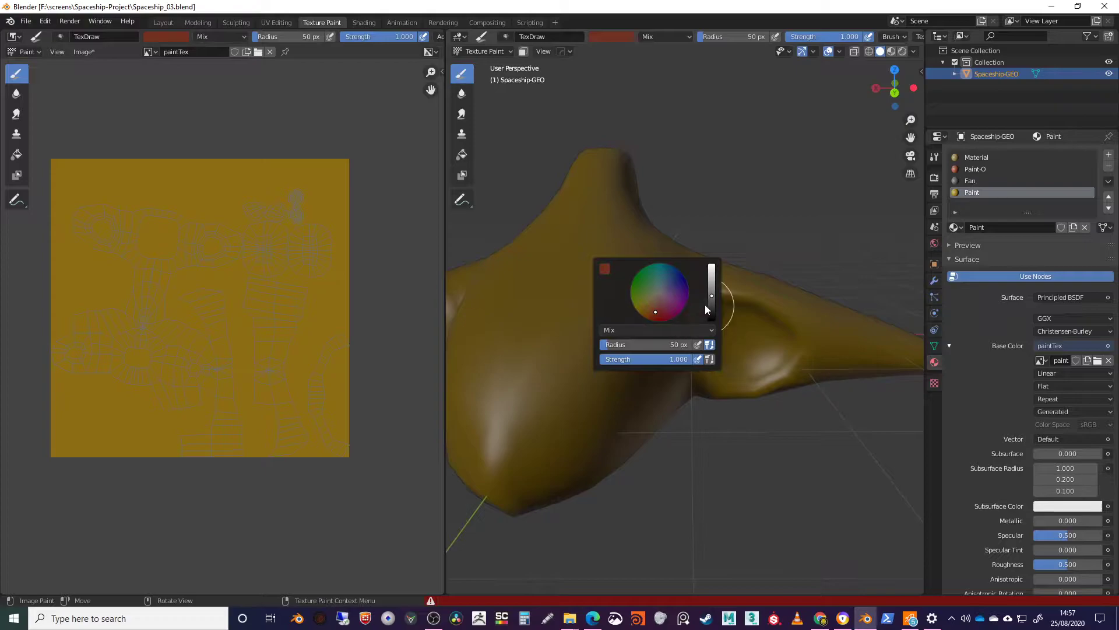
{"action": "left_click_drag", "start_coordinate": [606, 345], "coordinate": [599, 345]}
{"action": "mouse_move", "coordinate": [705, 346]}
{"action": "left_mouse_down"}
{"action": "mouse_move", "coordinate": [718, 301]}
{"action": "mouse_move", "coordinate": [776, 315]}
{"action": "left_mouse_up"}
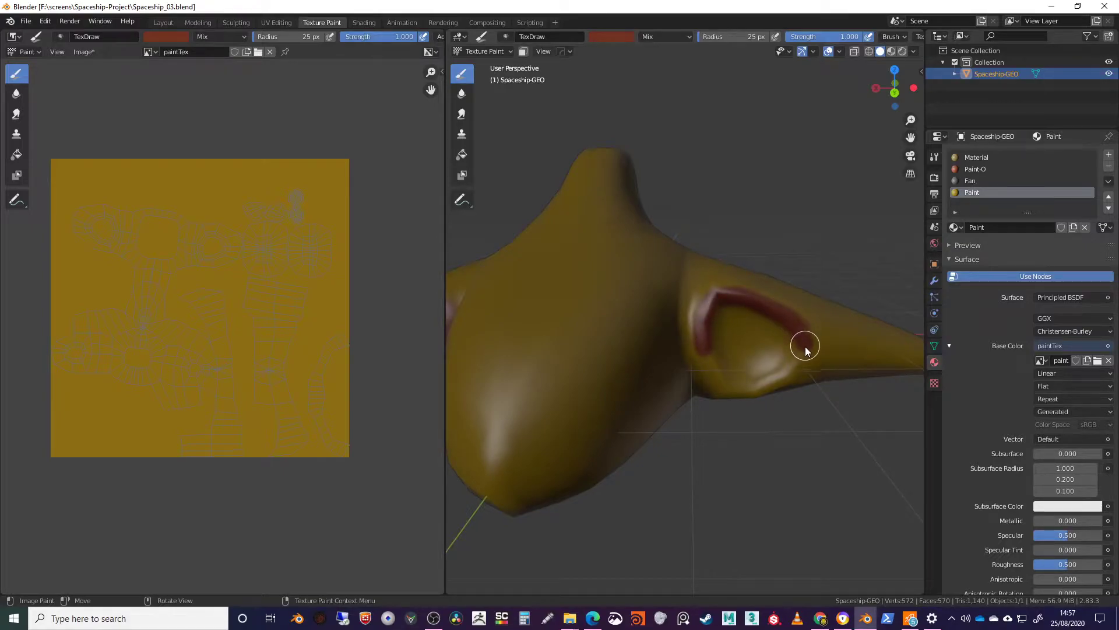
{"action": "left_click_drag", "start_coordinate": [772, 394], "coordinate": [740, 394]}
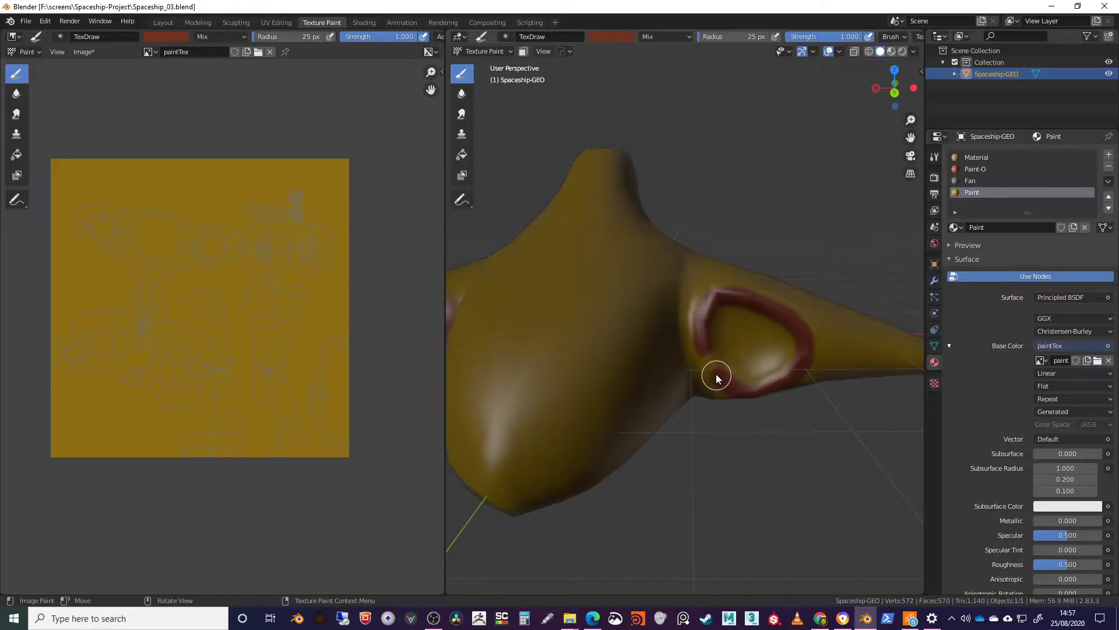
{"action": "mouse_move", "coordinate": [701, 317]}
{"action": "left_mouse_down"}
{"action": "mouse_move", "coordinate": [715, 298]}
{"action": "mouse_move", "coordinate": [740, 293]}
{"action": "mouse_move", "coordinate": [797, 322]}
{"action": "mouse_move", "coordinate": [807, 350]}
{"action": "mouse_move", "coordinate": [802, 380]}
{"action": "mouse_move", "coordinate": [772, 392]}
{"action": "mouse_move", "coordinate": [716, 382]}
{"action": "left_mouse_up"}
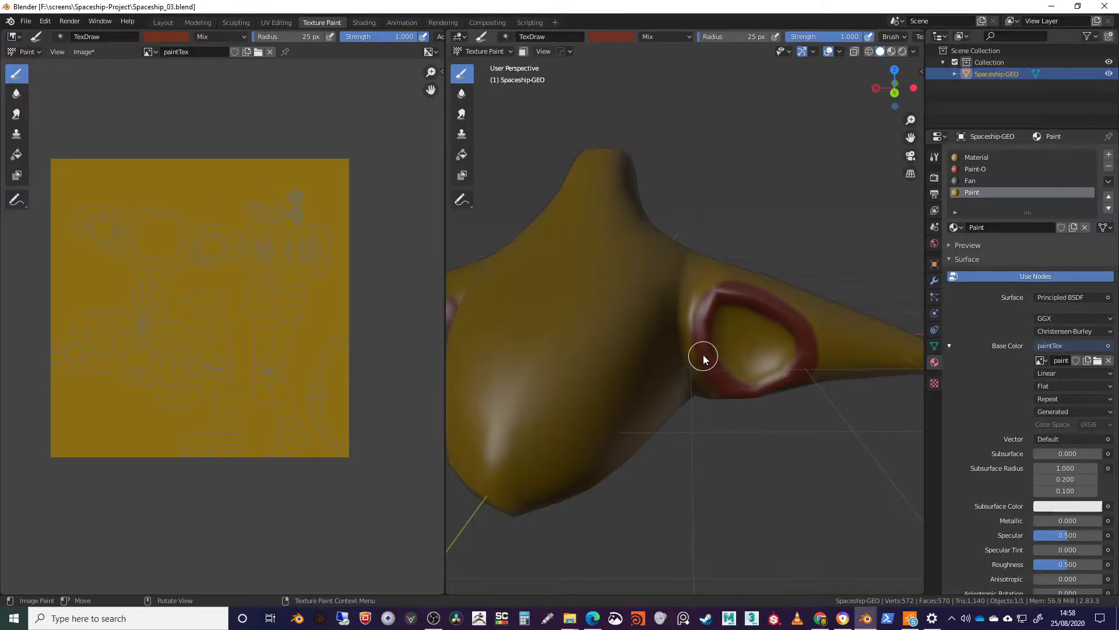
{"action": "mouse_move", "coordinate": [701, 330]}
{"action": "left_mouse_down"}
{"action": "mouse_move", "coordinate": [721, 291]}
{"action": "mouse_move", "coordinate": [701, 319]}
{"action": "mouse_move", "coordinate": [704, 357]}
{"action": "left_mouse_up"}
Mark the top of the ship's nose with a red stroke and fill the matching rounded UV island in paintTex with red.
{"action": "mouse_move", "coordinate": [750, 409]}
{"action": "middle_mouse_down"}
{"action": "mouse_move", "coordinate": [742, 457]}
{"action": "mouse_move", "coordinate": [814, 368]}
{"action": "middle_mouse_up"}
{"action": "middle_click_drag", "start_coordinate": [689, 367], "coordinate": [719, 344]}
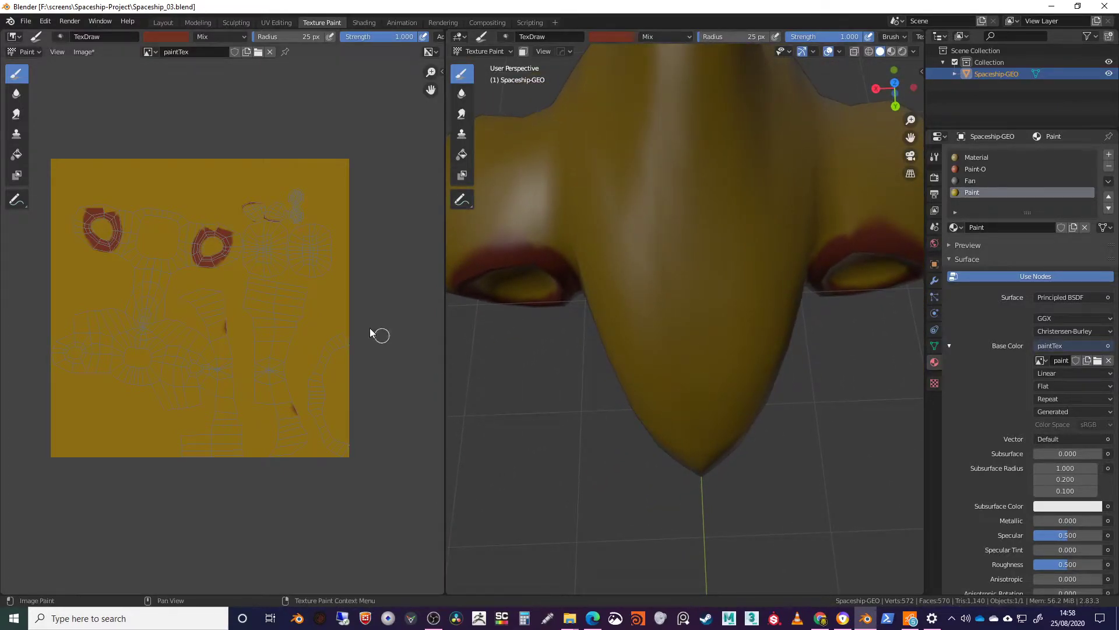
{"action": "scroll", "coordinate": [350, 317], "scroll_direction": "up", "scroll_amount": 2}
{"action": "middle_click_drag", "start_coordinate": [323, 217], "coordinate": [240, 338]}
{"action": "scroll", "coordinate": [238, 338], "scroll_direction": "up", "scroll_amount": 2}
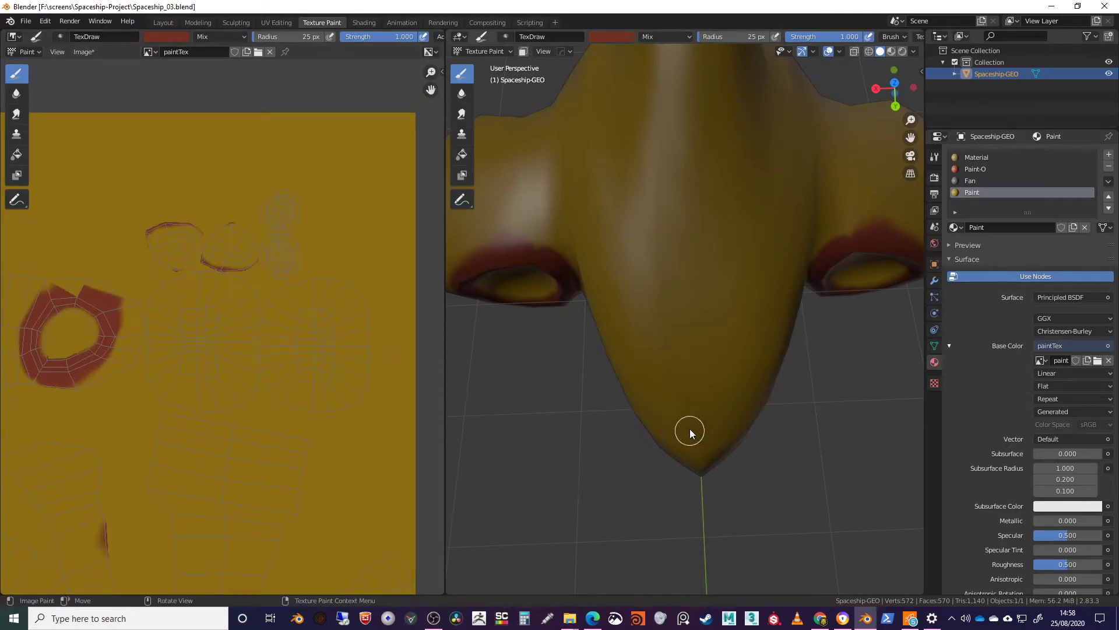
{"action": "left_click_drag", "start_coordinate": [669, 405], "coordinate": [717, 413]}
{"action": "middle_click_drag", "start_coordinate": [253, 347], "coordinate": [323, 340]}
{"action": "scroll", "coordinate": [324, 353], "scroll_direction": "up", "scroll_amount": 1}
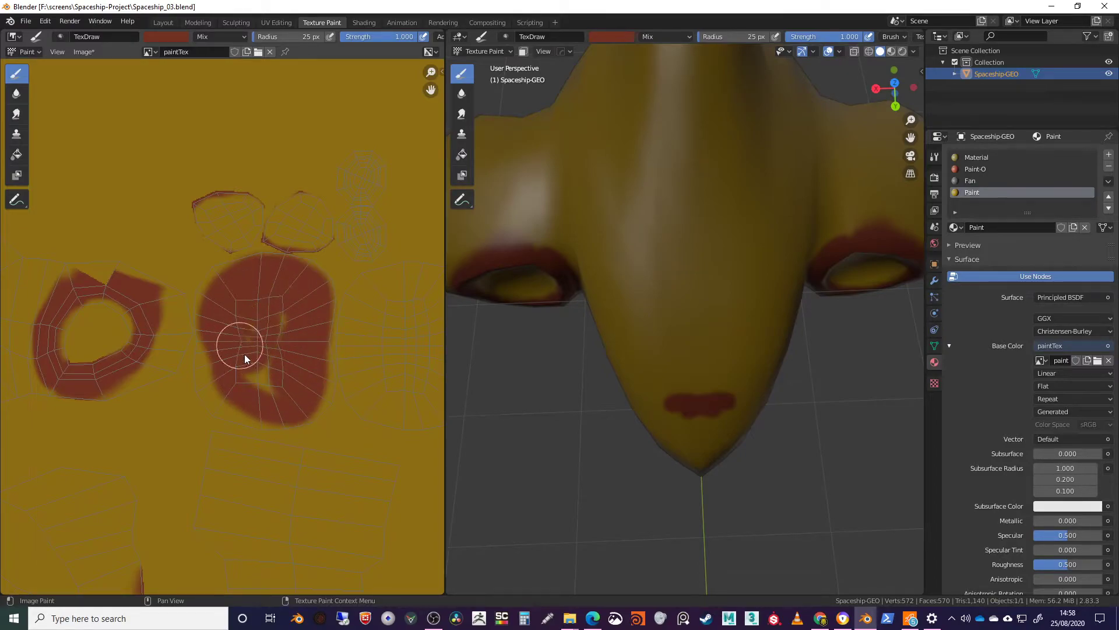
{"action": "mouse_move", "coordinate": [732, 445]}
{"action": "middle_mouse_down"}
{"action": "mouse_move", "coordinate": [735, 397]}
{"action": "mouse_move", "coordinate": [743, 416]}
{"action": "middle_mouse_up"}
{"action": "scroll", "coordinate": [285, 380], "scroll_direction": "up", "scroll_amount": 2}
{"action": "middle_click_drag", "start_coordinate": [264, 342], "coordinate": [263, 341], "text": "shift"}
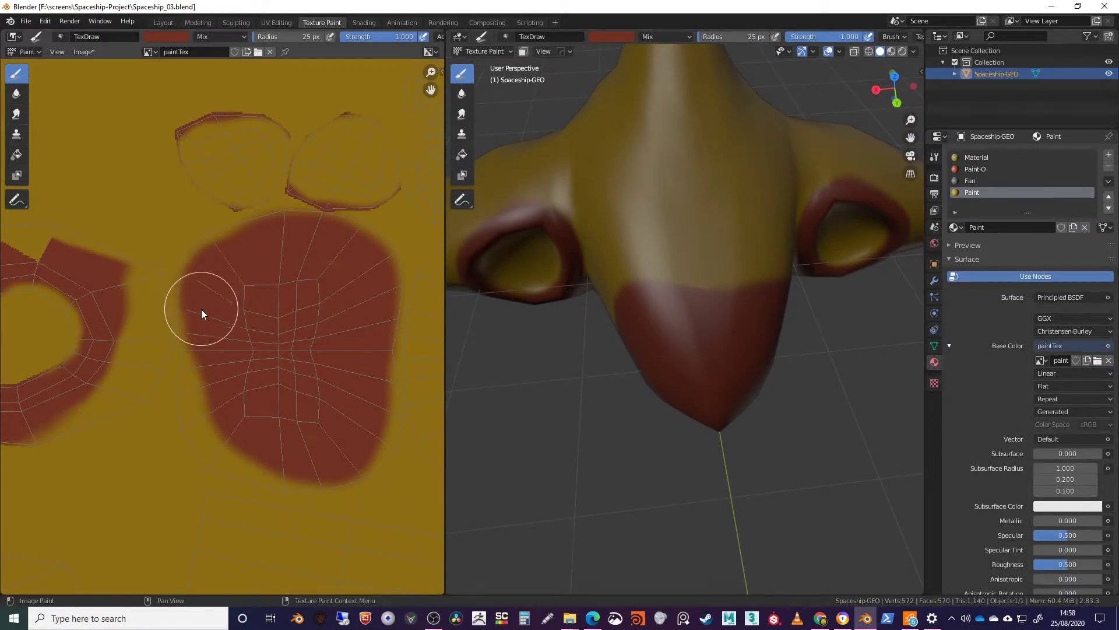
{"action": "mouse_move", "coordinate": [204, 394]}
{"action": "left_mouse_down"}
{"action": "mouse_move", "coordinate": [202, 424]}
{"action": "mouse_move", "coordinate": [277, 468]}
{"action": "left_mouse_up"}
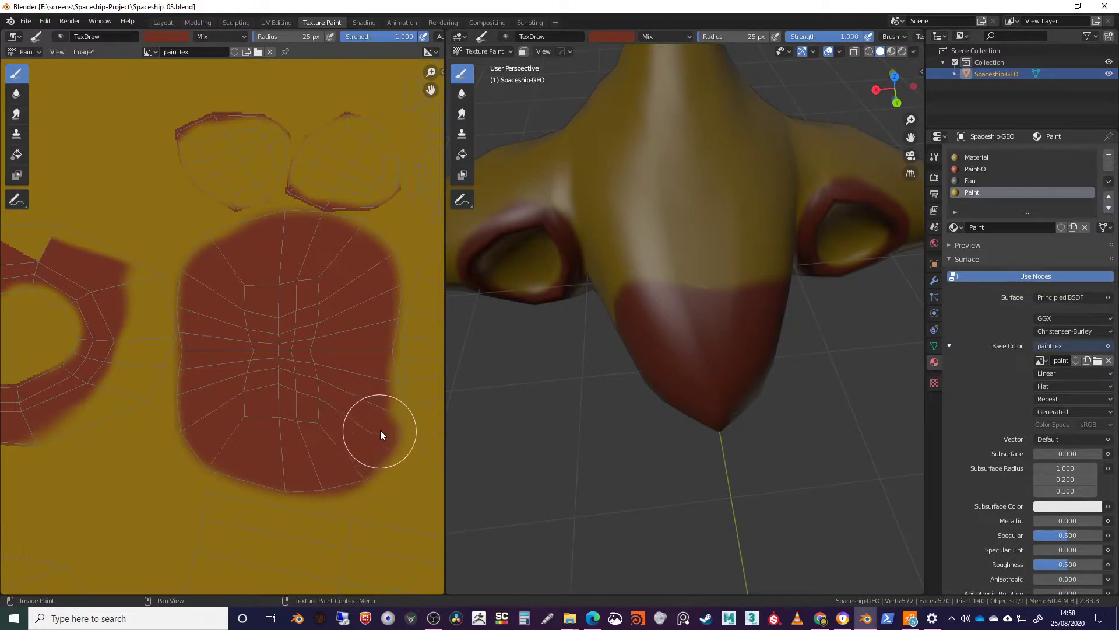
Fill the second rounded UV island, directly beside the nose island, with red in paintTex.
{"action": "middle_click_drag", "start_coordinate": [379, 385], "coordinate": [233, 386]}
{"action": "middle_click_drag", "start_coordinate": [459, 425], "coordinate": [606, 368]}
{"action": "scroll", "coordinate": [288, 369], "scroll_direction": "down", "scroll_amount": 2}
{"action": "middle_click_drag", "start_coordinate": [295, 381], "coordinate": [251, 380]}
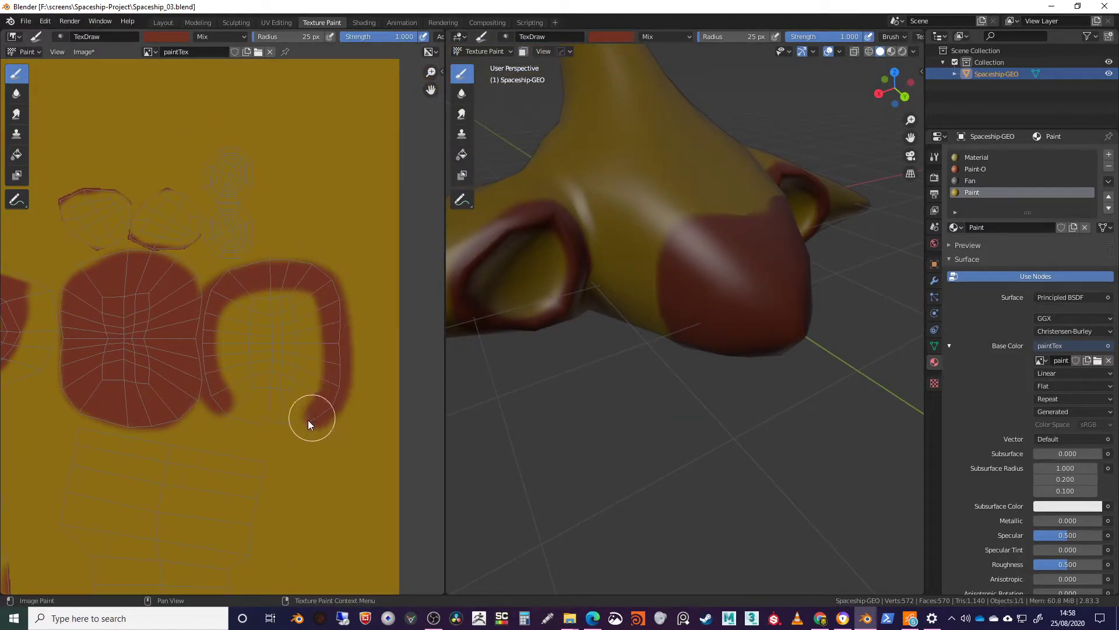
{"action": "mouse_move", "coordinate": [221, 312]}
{"action": "left_mouse_down"}
{"action": "mouse_move", "coordinate": [276, 324]}
{"action": "mouse_move", "coordinate": [296, 298]}
{"action": "mouse_move", "coordinate": [241, 390]}
{"action": "left_mouse_up"}
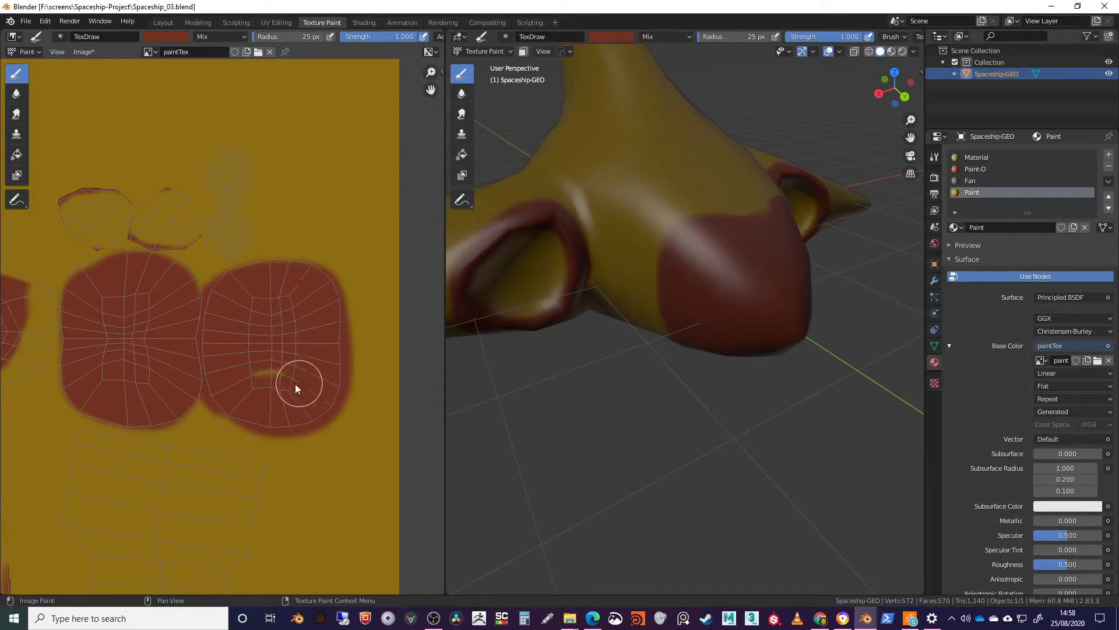
Extend the red on the ring-shaped UV island nearest the nose island out to its outer edges.
{"action": "middle_click_drag", "start_coordinate": [187, 332], "coordinate": [380, 333]}
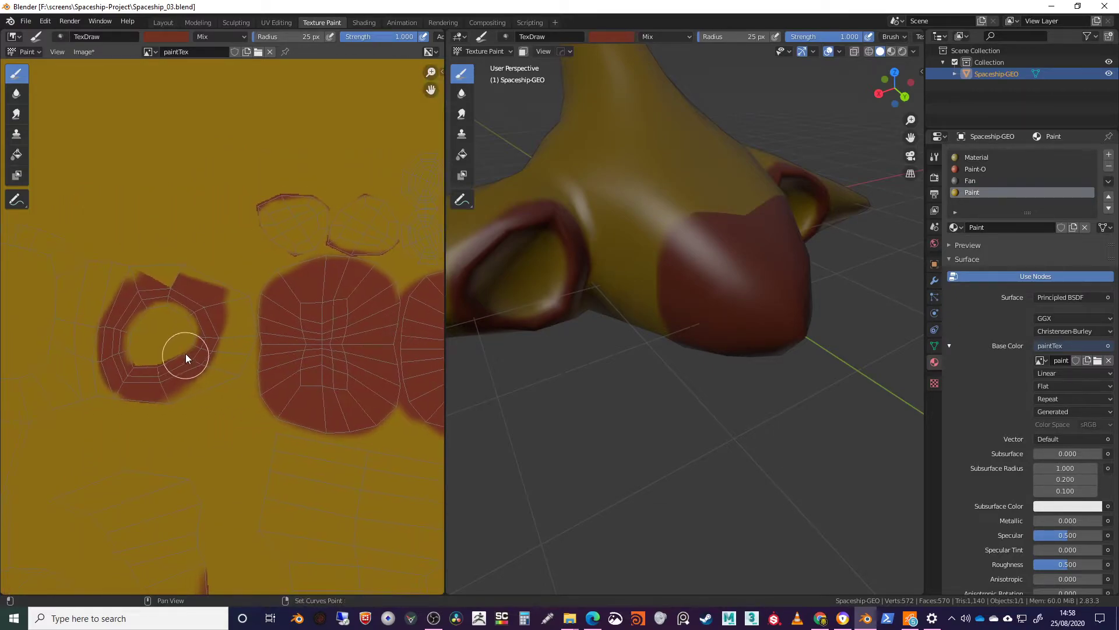
{"action": "middle_click_drag", "start_coordinate": [186, 355], "coordinate": [263, 346]}
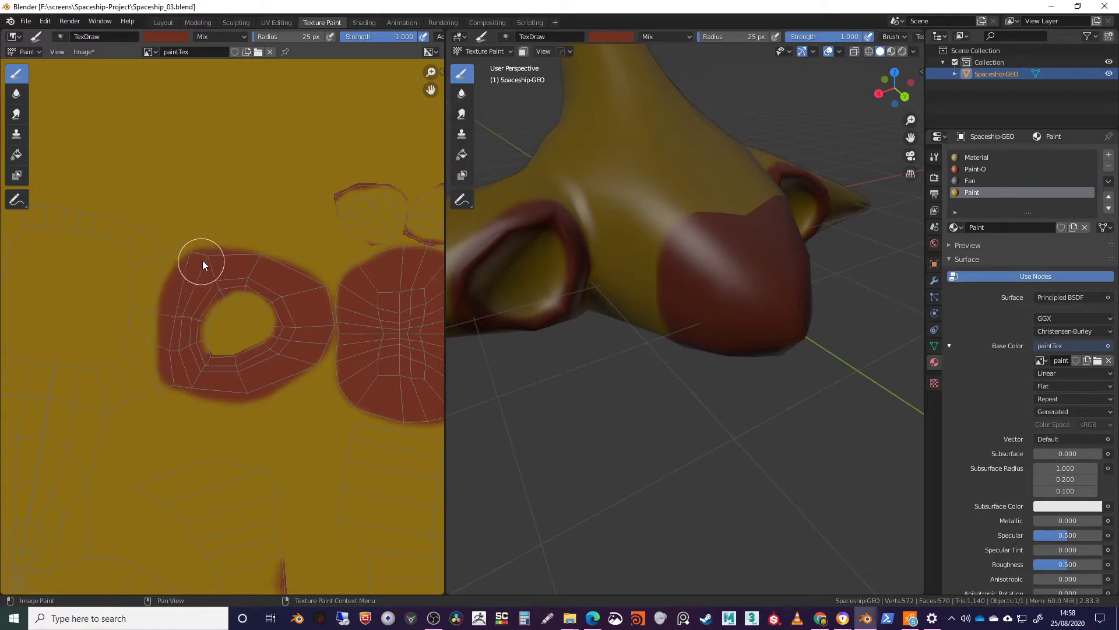
{"action": "middle_click_drag", "start_coordinate": [747, 286], "coordinate": [726, 284]}
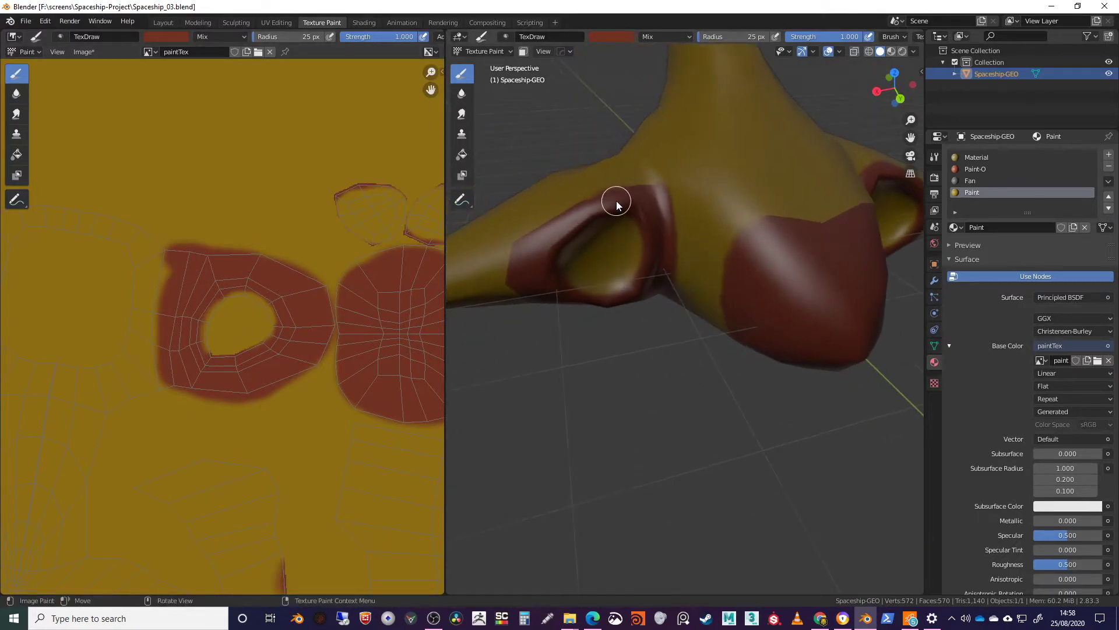
Fill the other ring-shaped UV island with red around its hole, from the outer edge to the start of the adjoining hull faces.
{"action": "middle_click_drag", "start_coordinate": [287, 354], "coordinate": [358, 341]}
{"action": "middle_click_drag", "start_coordinate": [282, 284], "coordinate": [372, 257]}
{"action": "middle_click_drag", "start_coordinate": [143, 201], "coordinate": [269, 224]}
{"action": "left_click_drag", "start_coordinate": [146, 210], "coordinate": [298, 222]}
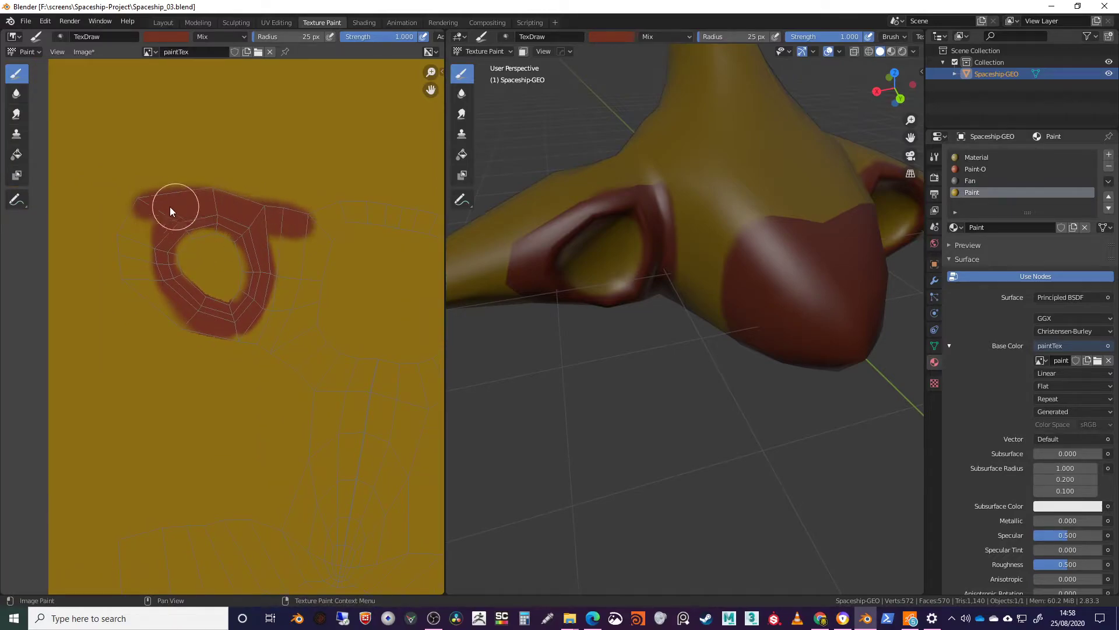
{"action": "mouse_move", "coordinate": [156, 285]}
{"action": "left_mouse_down"}
{"action": "mouse_move", "coordinate": [143, 210]}
{"action": "mouse_move", "coordinate": [184, 314]}
{"action": "mouse_move", "coordinate": [308, 372]}
{"action": "left_mouse_up"}
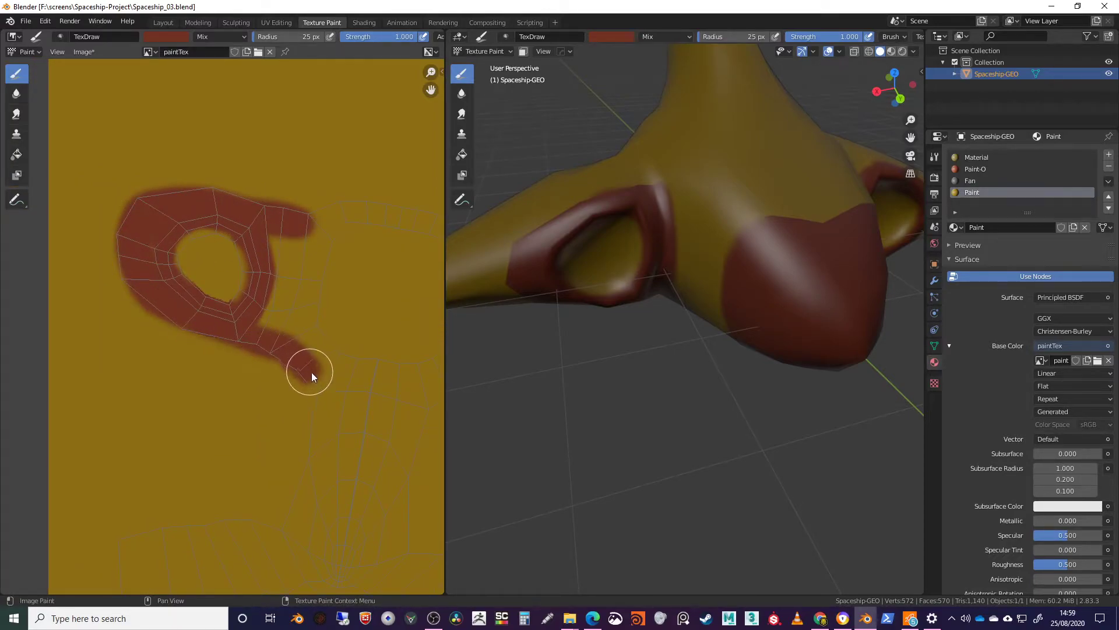
Paint the hull faces linking the two ring-shaped areas red, leaving the squarish gap between them yellow.
{"action": "middle_click_drag", "start_coordinate": [331, 338], "coordinate": [258, 300], "text": "shift"}
{"action": "left_click_drag", "start_coordinate": [198, 205], "coordinate": [212, 202]}
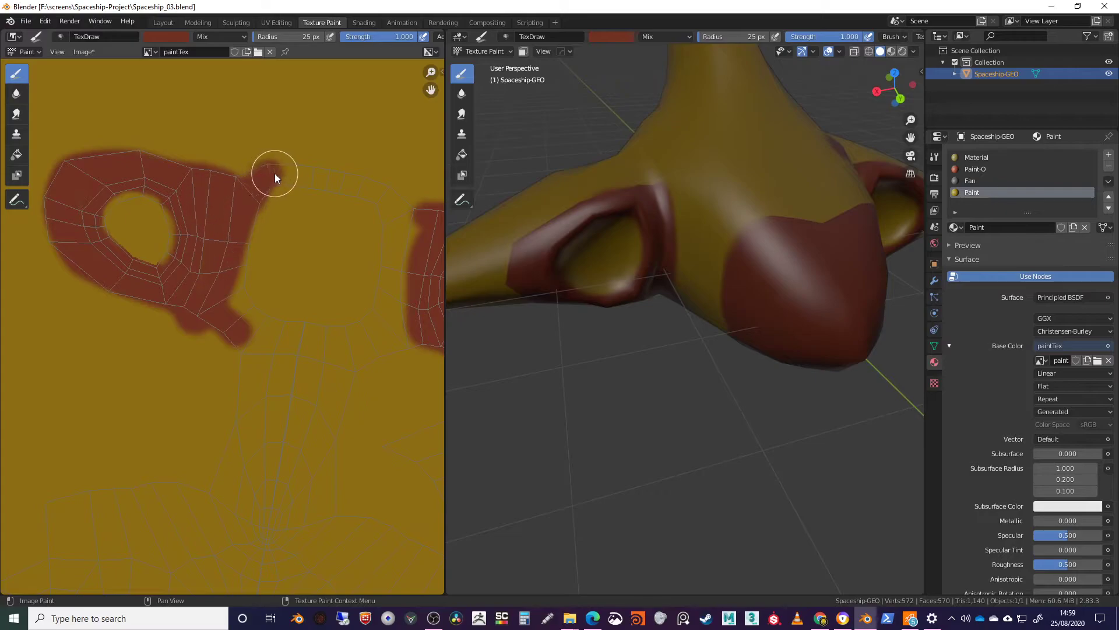
{"action": "left_click_drag", "start_coordinate": [275, 173], "coordinate": [325, 184]}
{"action": "middle_click_drag", "start_coordinate": [383, 198], "coordinate": [264, 189]}
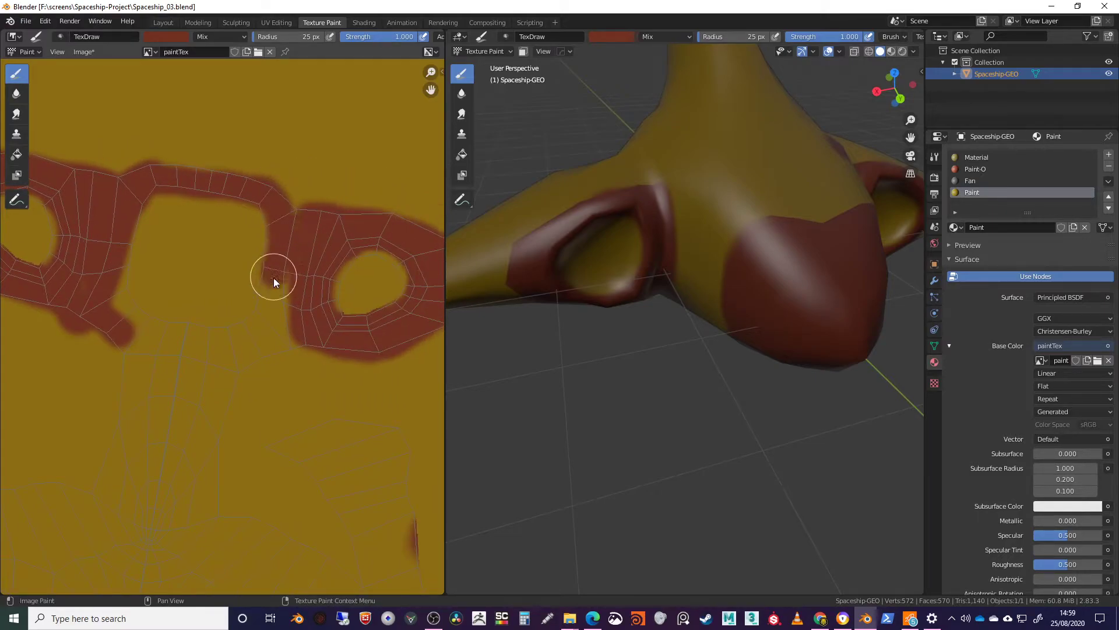
{"action": "mouse_move", "coordinate": [283, 330]}
{"action": "left_mouse_down"}
{"action": "mouse_move", "coordinate": [156, 321]}
{"action": "mouse_move", "coordinate": [220, 357]}
{"action": "mouse_move", "coordinate": [93, 298]}
{"action": "left_mouse_up"}
{"action": "middle_click_drag", "start_coordinate": [243, 366], "coordinate": [280, 244]}
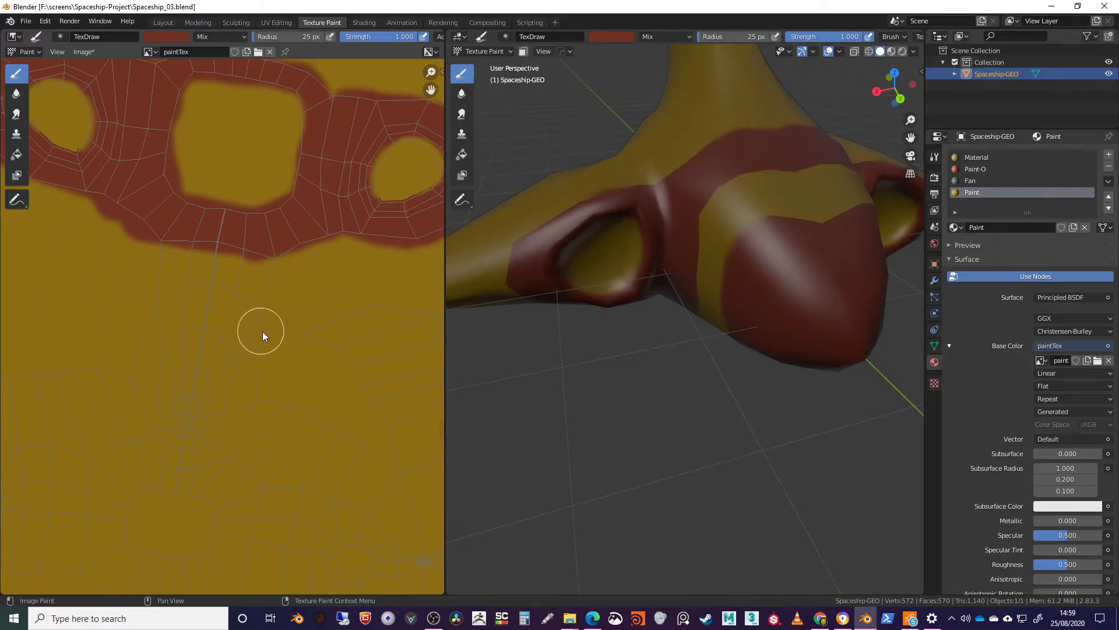
Fill the tapering hull strip below the squarish yellow gap with red.
{"action": "middle_click_drag", "start_coordinate": [262, 333], "coordinate": [268, 286]}
{"action": "mouse_move", "coordinate": [165, 201]}
{"action": "left_mouse_down"}
{"action": "mouse_move", "coordinate": [158, 282]}
{"action": "mouse_move", "coordinate": [239, 231]}
{"action": "mouse_move", "coordinate": [265, 251]}
{"action": "mouse_move", "coordinate": [172, 233]}
{"action": "mouse_move", "coordinate": [214, 264]}
{"action": "left_mouse_up"}
{"action": "mouse_move", "coordinate": [170, 328]}
{"action": "left_mouse_down"}
{"action": "mouse_move", "coordinate": [246, 307]}
{"action": "mouse_move", "coordinate": [257, 362]}
{"action": "mouse_move", "coordinate": [255, 300]}
{"action": "left_mouse_up"}
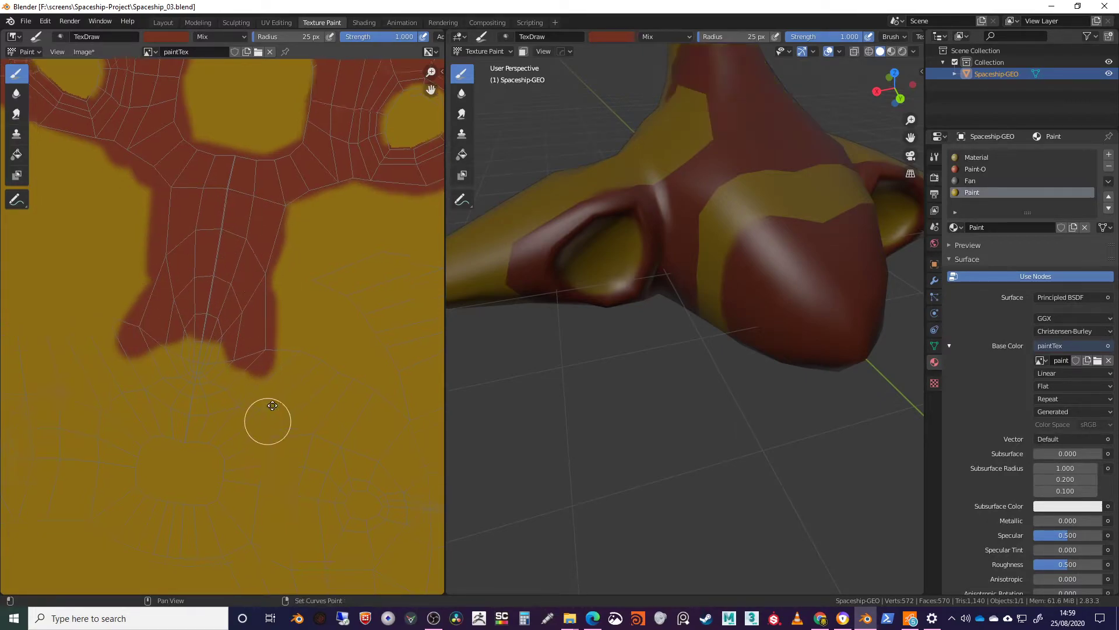
Paint the large UV area at the lower left of the texture red, including its small circular section and the faces joining the hull strip.
{"action": "middle_click_drag", "start_coordinate": [268, 418], "coordinate": [324, 319]}
{"action": "scroll", "coordinate": [275, 334], "scroll_direction": "down", "scroll_amount": 2}
{"action": "mouse_move", "coordinate": [222, 293]}
{"action": "left_mouse_down"}
{"action": "mouse_move", "coordinate": [232, 292]}
{"action": "mouse_move", "coordinate": [132, 267]}
{"action": "mouse_move", "coordinate": [149, 293]}
{"action": "left_mouse_up"}
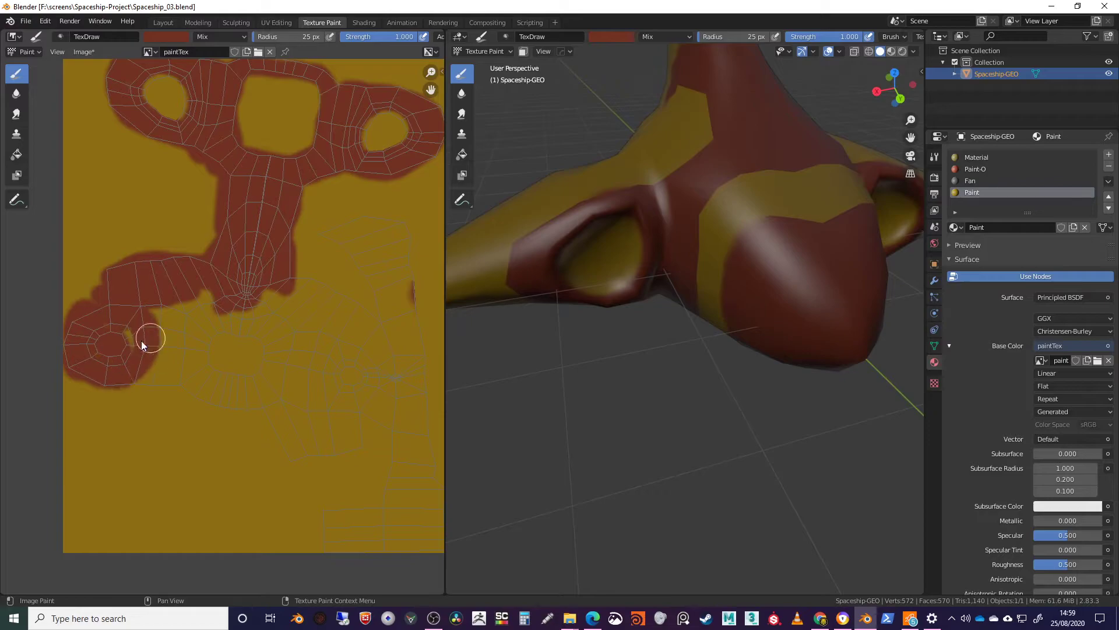
{"action": "left_click_drag", "start_coordinate": [150, 342], "coordinate": [183, 353]}
{"action": "mouse_move", "coordinate": [194, 313]}
{"action": "left_mouse_down"}
{"action": "mouse_move", "coordinate": [225, 345]}
{"action": "mouse_move", "coordinate": [211, 363]}
{"action": "left_mouse_up"}
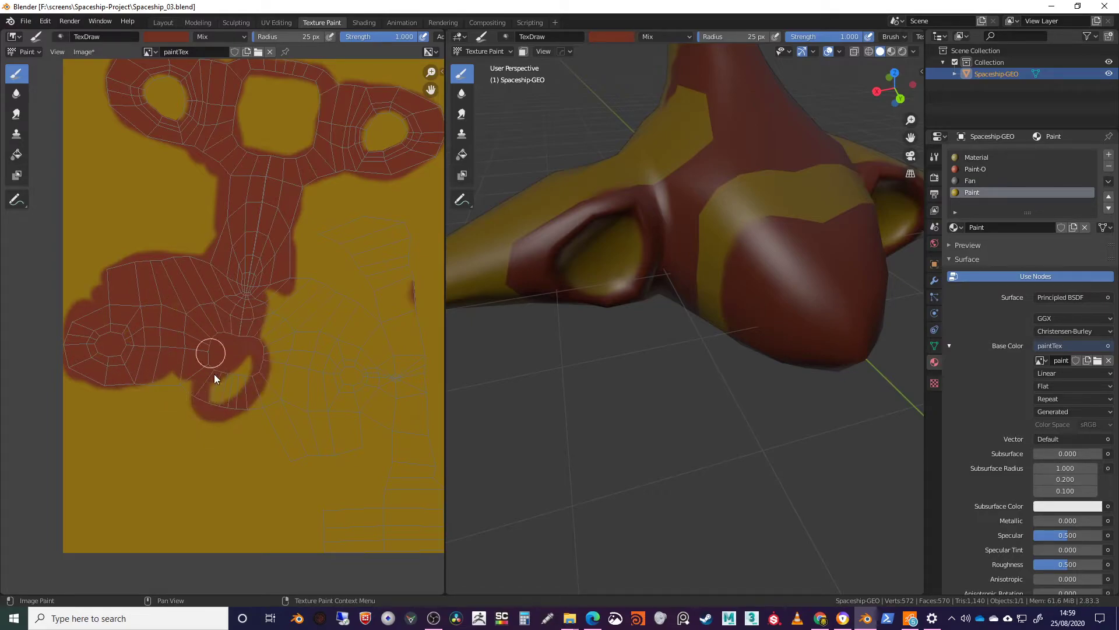
Fill the round UV section below the hull strip and the block of faces extending to its lower right with red.
{"action": "middle_click_drag", "start_coordinate": [274, 376], "coordinate": [242, 355]}
{"action": "mouse_move", "coordinate": [193, 364]}
{"action": "left_mouse_down"}
{"action": "mouse_move", "coordinate": [185, 370]}
{"action": "mouse_move", "coordinate": [256, 422]}
{"action": "left_mouse_up"}
{"action": "left_click_drag", "start_coordinate": [323, 404], "coordinate": [279, 419]}
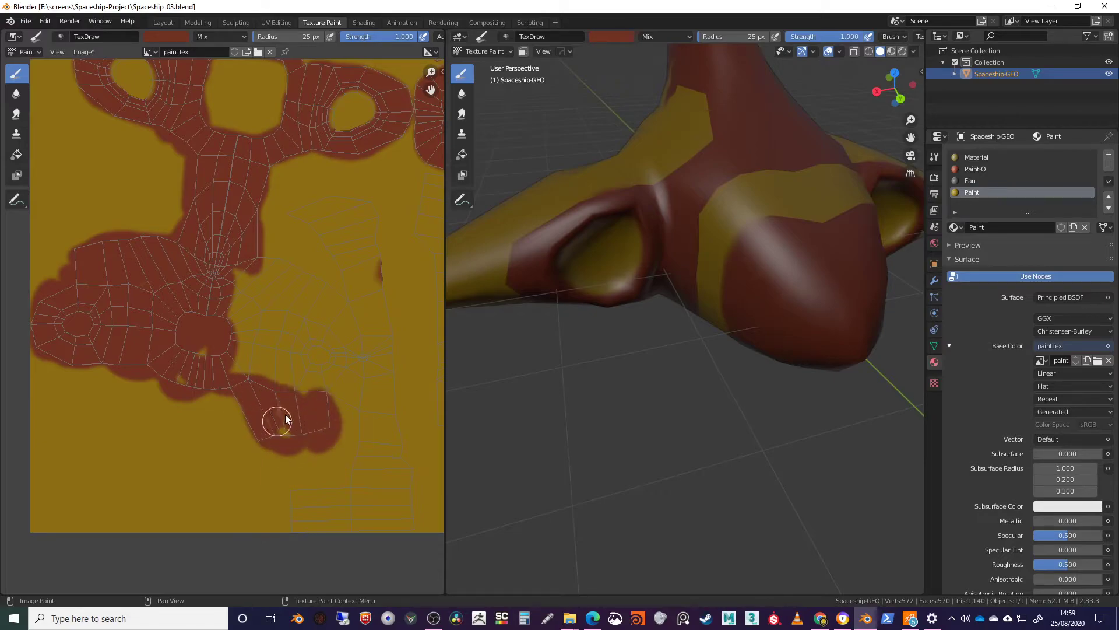
{"action": "mouse_move", "coordinate": [343, 398]}
{"action": "middle_mouse_down"}
{"action": "mouse_move", "coordinate": [229, 370]}
{"action": "mouse_move", "coordinate": [253, 352]}
{"action": "mouse_move", "coordinate": [283, 388]}
{"action": "middle_mouse_up"}
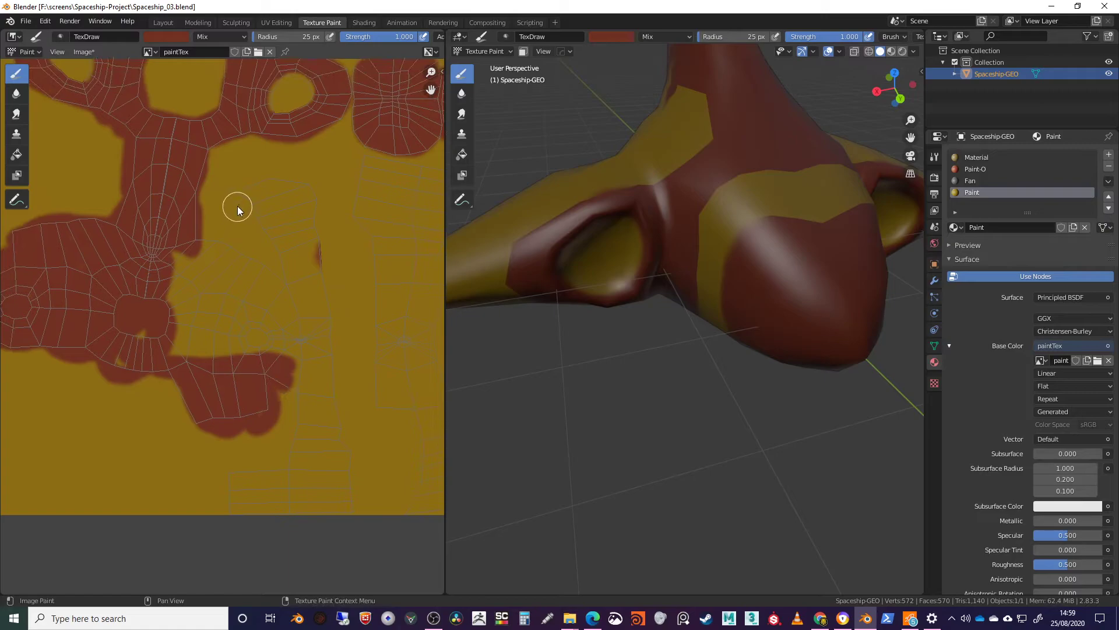
Paint the long vertical UV section beside the hull islands red, including its foot at the texture's bottom edge.
{"action": "mouse_move", "coordinate": [311, 232]}
{"action": "left_mouse_down"}
{"action": "mouse_move", "coordinate": [286, 211]}
{"action": "mouse_move", "coordinate": [307, 345]}
{"action": "left_mouse_up"}
{"action": "mouse_move", "coordinate": [216, 245]}
{"action": "left_mouse_down"}
{"action": "mouse_move", "coordinate": [172, 314]}
{"action": "mouse_move", "coordinate": [209, 334]}
{"action": "mouse_move", "coordinate": [259, 332]}
{"action": "mouse_move", "coordinate": [212, 334]}
{"action": "left_mouse_up"}
{"action": "left_click_drag", "start_coordinate": [313, 380], "coordinate": [322, 319]}
{"action": "left_click_drag", "start_coordinate": [294, 371], "coordinate": [289, 390]}
{"action": "middle_click_drag", "start_coordinate": [326, 403], "coordinate": [297, 280]}
{"action": "mouse_move", "coordinate": [300, 282]}
{"action": "left_mouse_down"}
{"action": "mouse_move", "coordinate": [272, 267]}
{"action": "mouse_move", "coordinate": [324, 390]}
{"action": "mouse_move", "coordinate": [305, 327]}
{"action": "mouse_move", "coordinate": [213, 375]}
{"action": "left_mouse_up"}
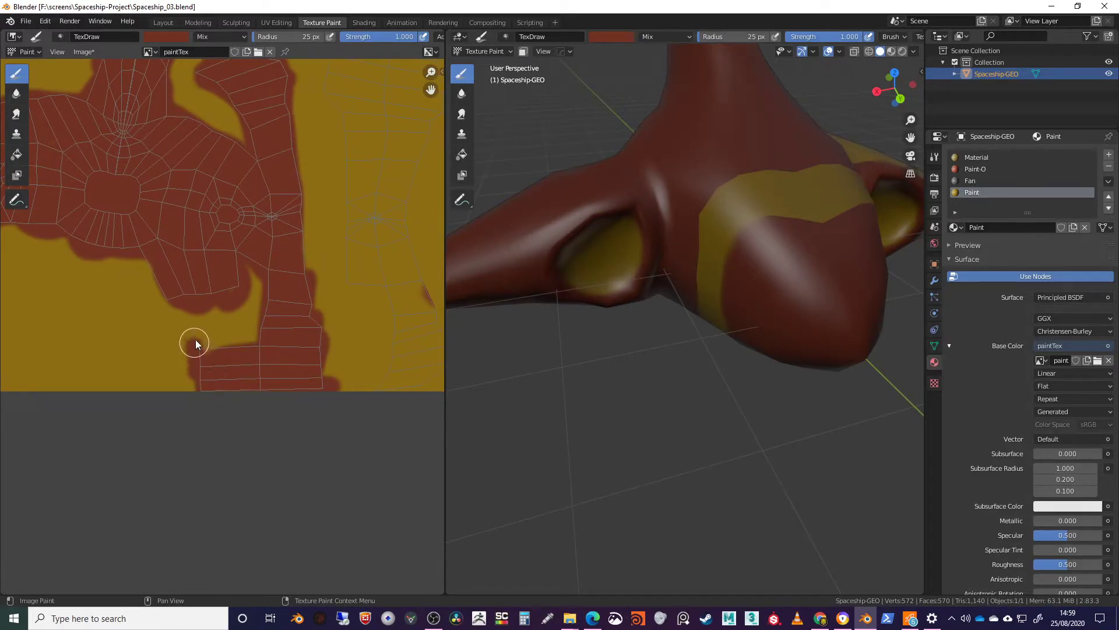
Sample the yellow base as the brush colour and paint over the stray red marks on the unpainted UV islands.
{"action": "middle_click_drag", "start_coordinate": [334, 306], "coordinate": [152, 397]}
{"action": "scroll", "coordinate": [195, 361], "scroll_direction": "down", "scroll_amount": 1}
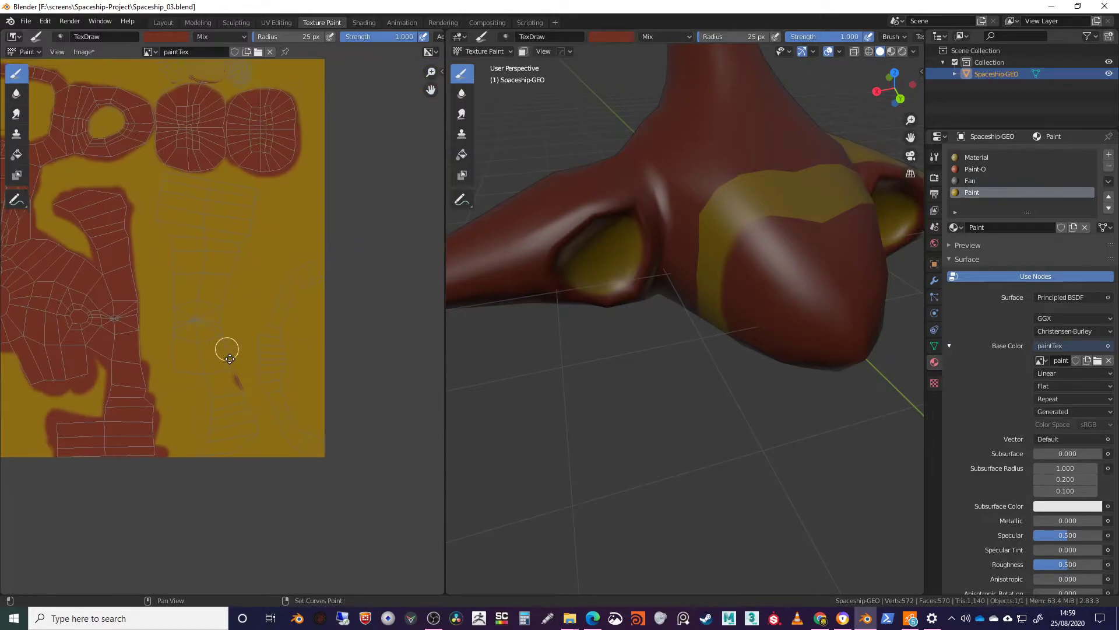
{"action": "middle_click_drag", "start_coordinate": [227, 346], "coordinate": [268, 382]}
{"action": "left_click", "coordinate": [177, 38]}
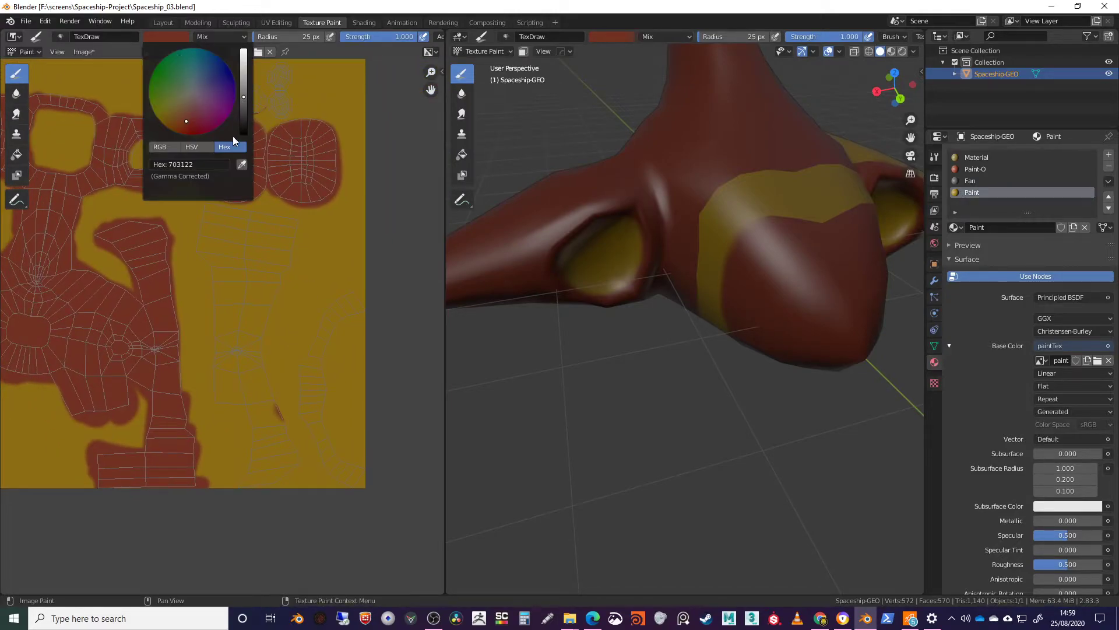
{"action": "left_click", "coordinate": [242, 164]}
{"action": "left_click", "coordinate": [320, 105]}
{"action": "middle_click_drag", "start_coordinate": [283, 470], "coordinate": [307, 405]}
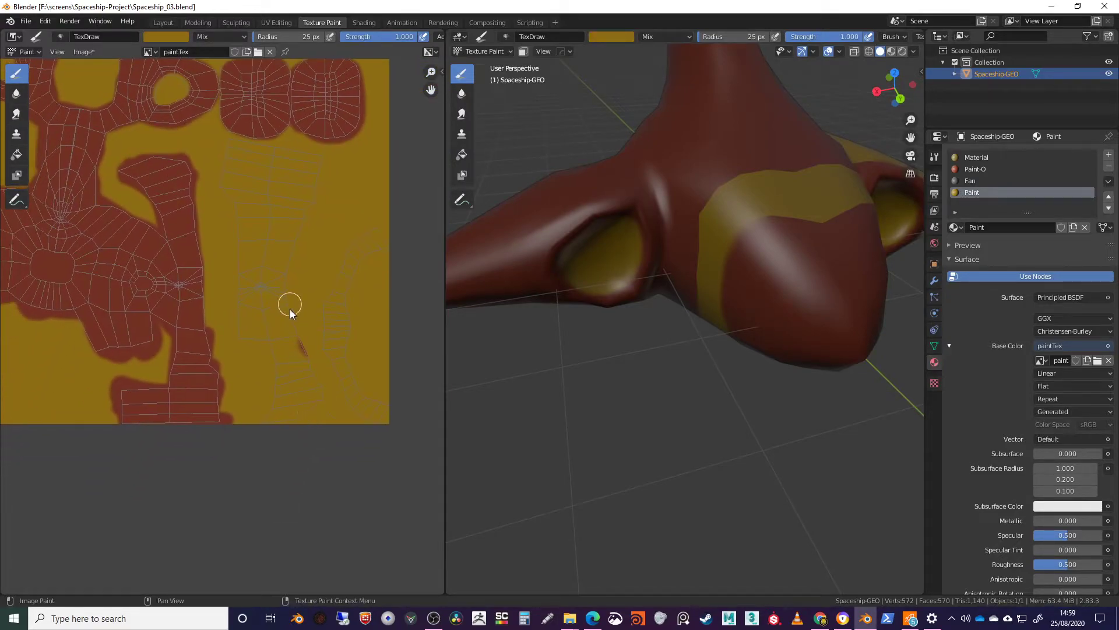
{"action": "middle_click_drag", "start_coordinate": [257, 172], "coordinate": [339, 417]}
{"action": "left_click_drag", "start_coordinate": [307, 273], "coordinate": [322, 268]}
{"action": "scroll", "coordinate": [350, 292], "scroll_direction": "up", "scroll_amount": 4}
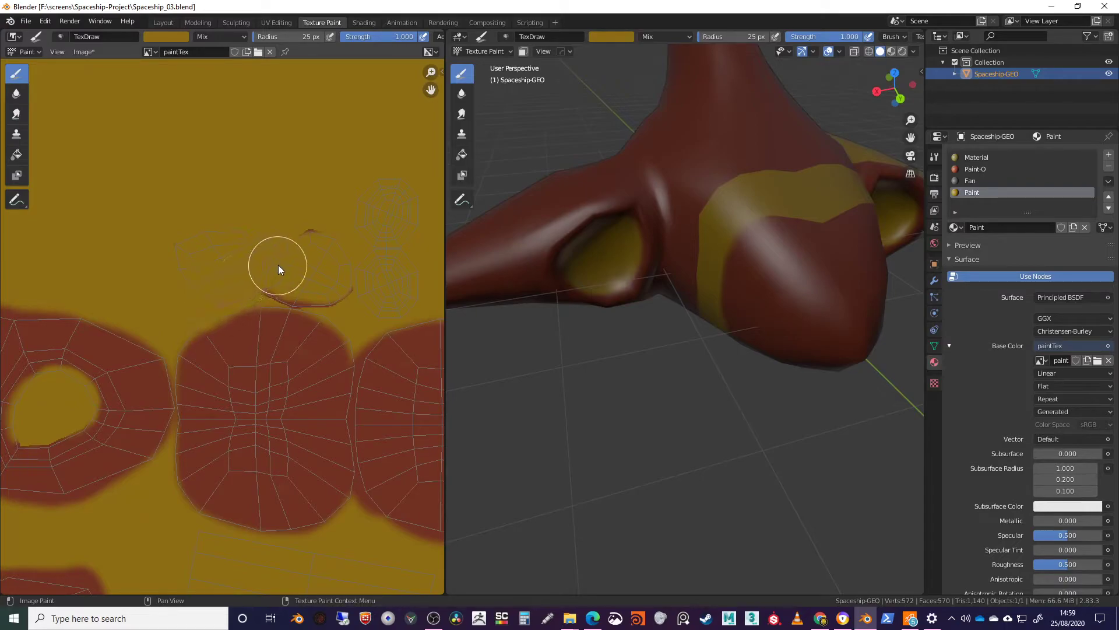
Reduce the brush radius to 9 px and cover the remaining red line on the small round island above the nose island with yellow.
{"action": "middle_click_drag", "start_coordinate": [268, 268], "coordinate": [244, 333]}
{"action": "scroll", "coordinate": [244, 333], "scroll_direction": "up", "scroll_amount": 1}
{"action": "right_click", "coordinate": [309, 281]}
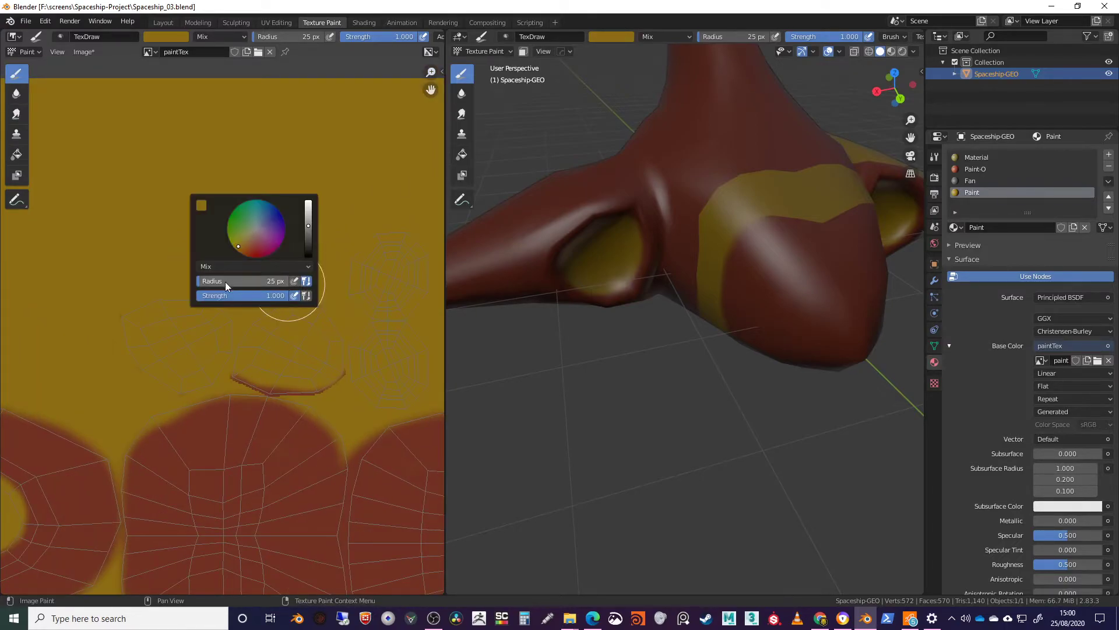
{"action": "left_click_drag", "start_coordinate": [200, 282], "coordinate": [198, 282]}
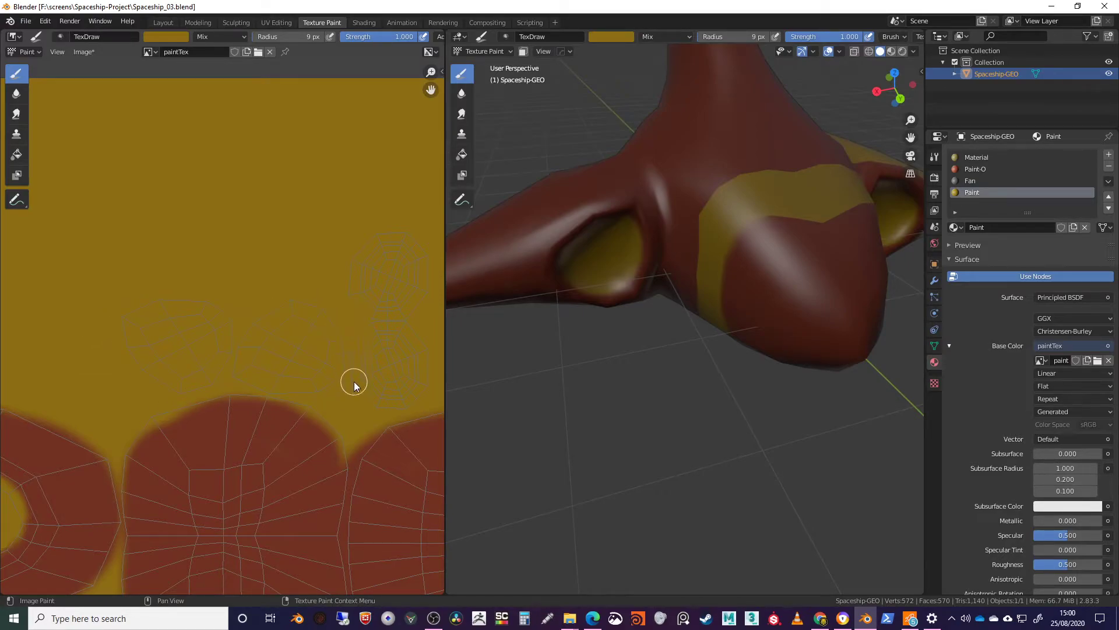
Sample the red as the brush colour and repaint the upper edge of the rounded island next to the ring-shaped islands.
{"action": "middle_click_drag", "start_coordinate": [324, 401], "coordinate": [361, 330]}
{"action": "left_click", "coordinate": [184, 38]}
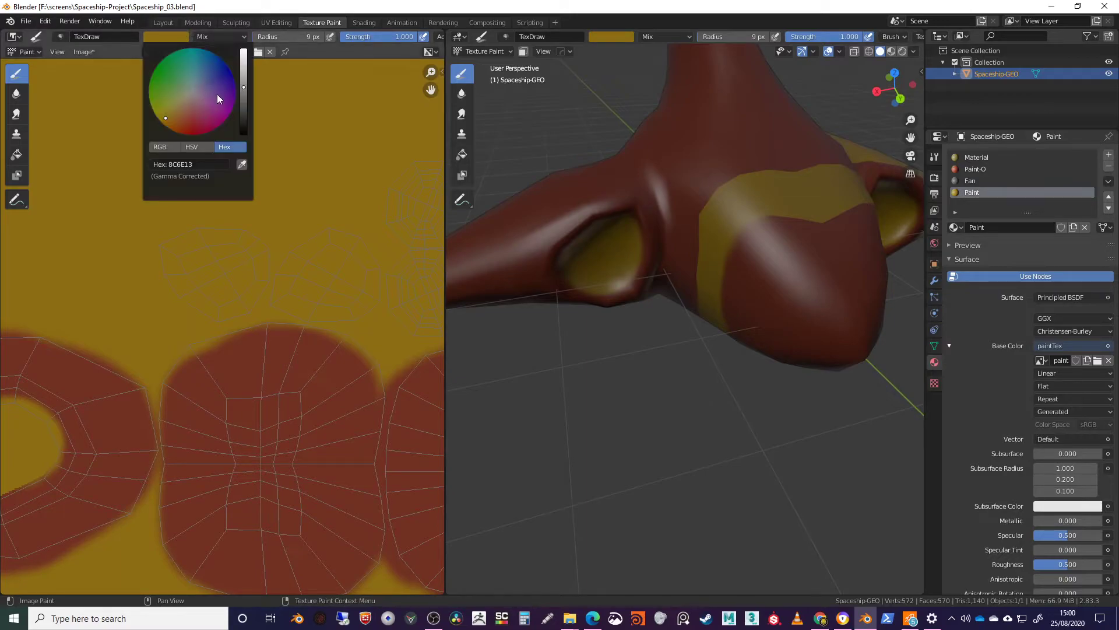
{"action": "left_click", "coordinate": [241, 166]}
{"action": "left_click", "coordinate": [247, 360]}
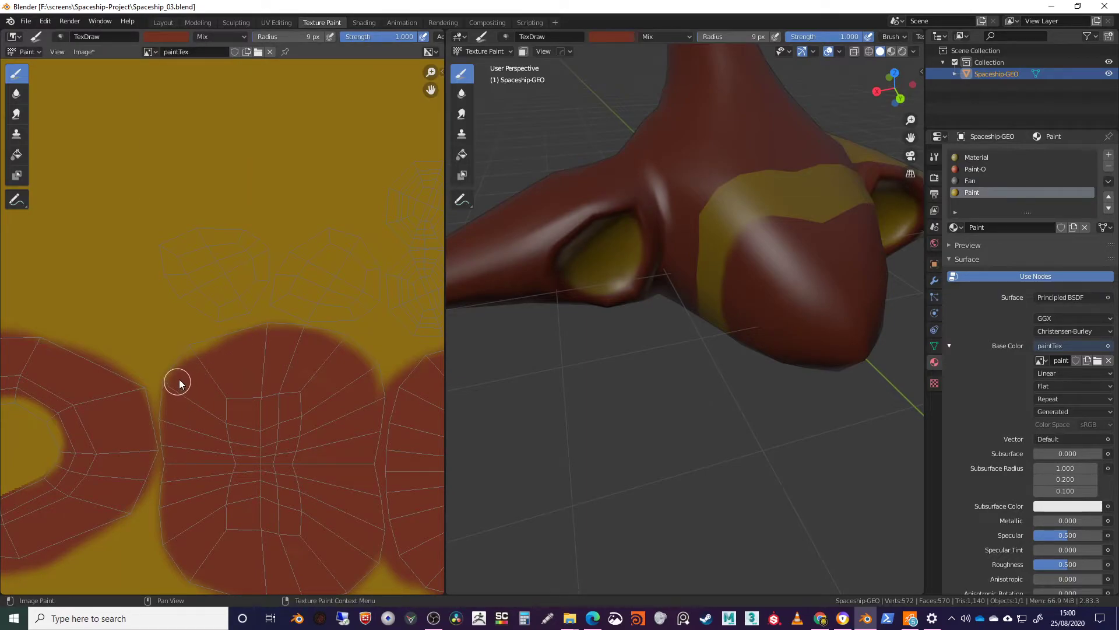
{"action": "mouse_move", "coordinate": [218, 354]}
{"action": "left_mouse_down"}
{"action": "mouse_move", "coordinate": [178, 367]}
{"action": "mouse_move", "coordinate": [228, 335]}
{"action": "mouse_move", "coordinate": [278, 327]}
{"action": "mouse_move", "coordinate": [344, 346]}
{"action": "left_mouse_up"}
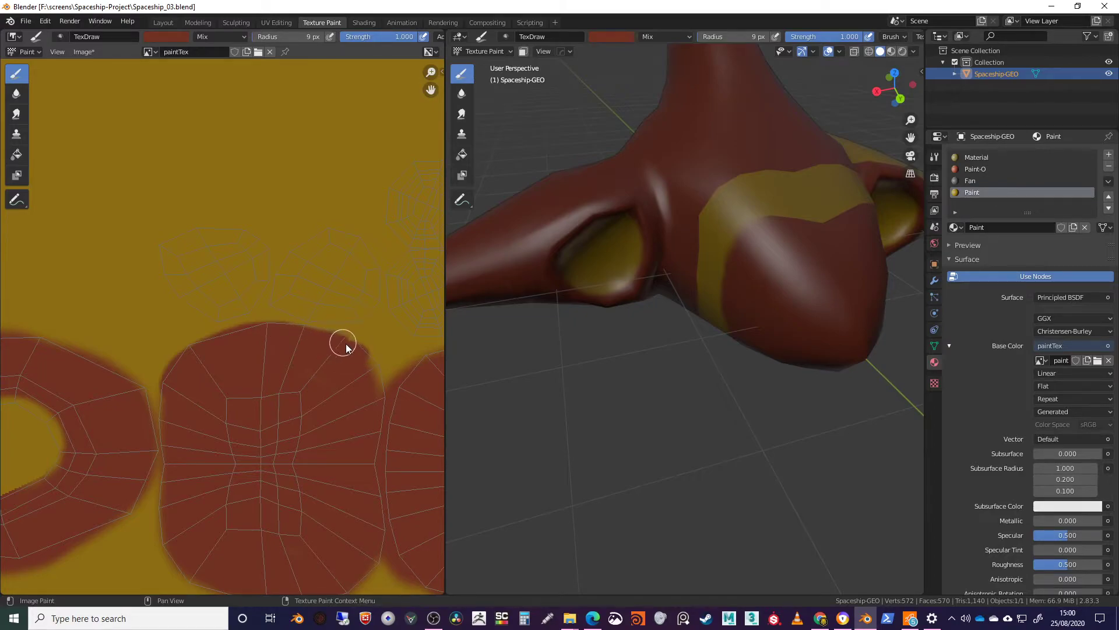
Examine the spaceship's wing and engine opening from several angles and compare them with the whole UV layout.
{"action": "middle_click_drag", "start_coordinate": [525, 327], "coordinate": [634, 316]}
{"action": "middle_click_drag", "start_coordinate": [656, 275], "coordinate": [886, 189]}
{"action": "scroll", "coordinate": [223, 323], "scroll_direction": "down", "scroll_amount": 5}
{"action": "middle_click_drag", "start_coordinate": [186, 407], "coordinate": [309, 257]}
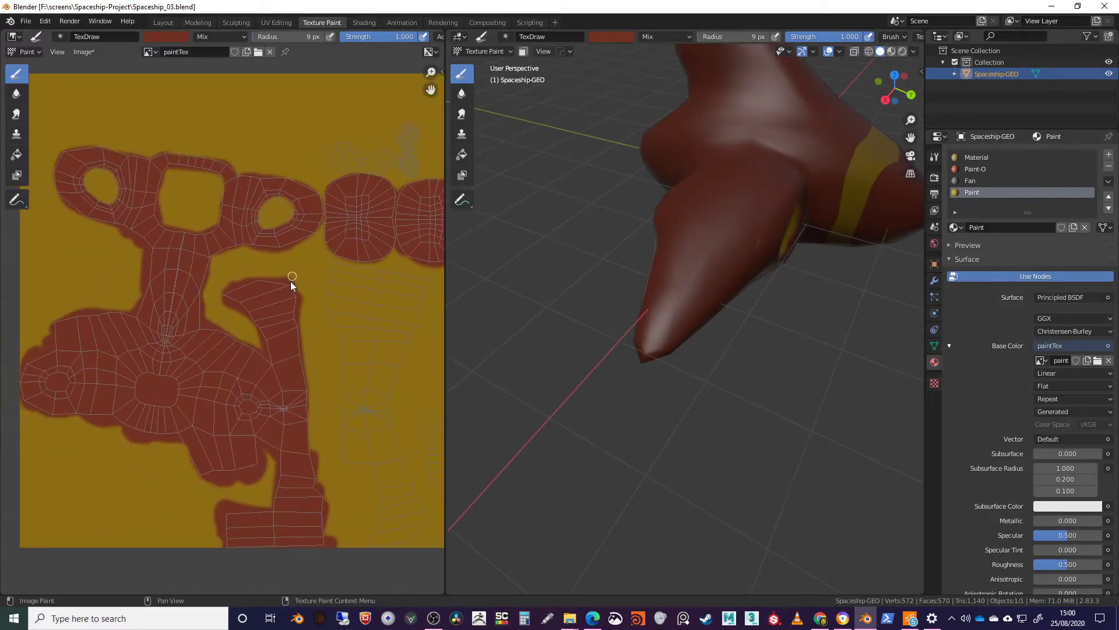
{"action": "scroll", "coordinate": [226, 317], "scroll_direction": "down", "scroll_amount": 1}
{"action": "middle_click_drag", "start_coordinate": [302, 355], "coordinate": [268, 318]}
{"action": "middle_click_drag", "start_coordinate": [695, 207], "coordinate": [711, 317]}
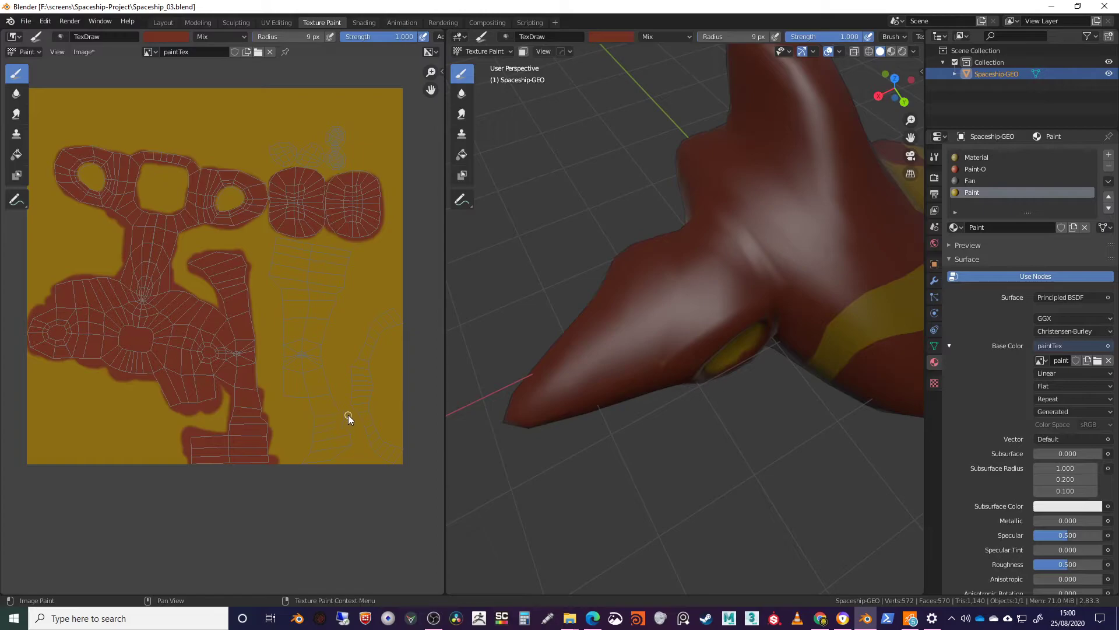
{"action": "middle_click_drag", "start_coordinate": [525, 349], "coordinate": [649, 270]}
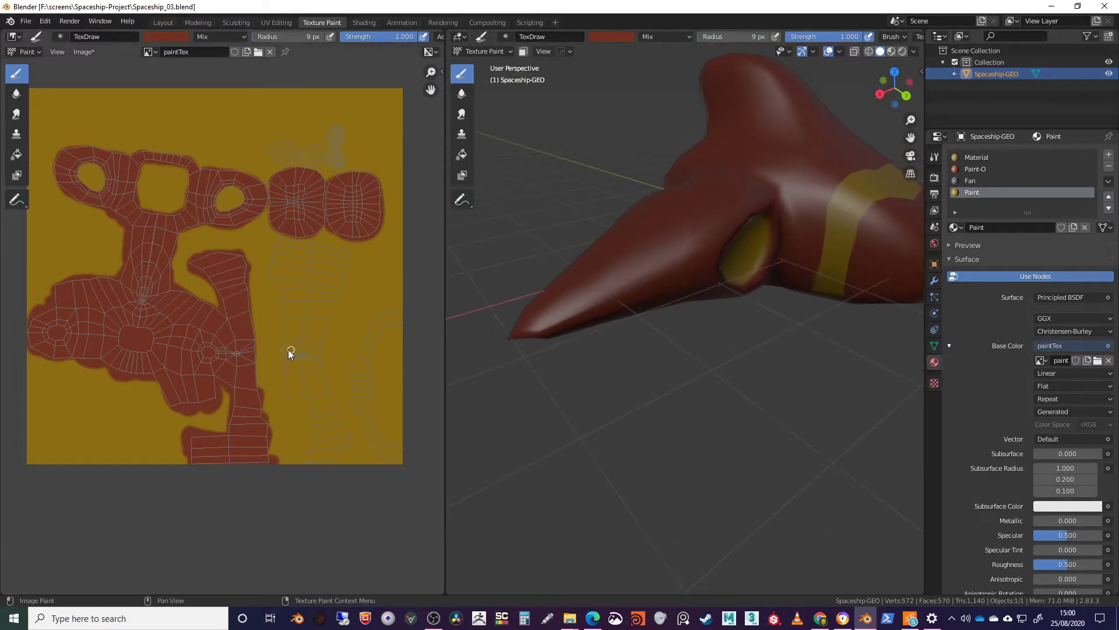
{"action": "middle_click_drag", "start_coordinate": [514, 320], "coordinate": [525, 335]}
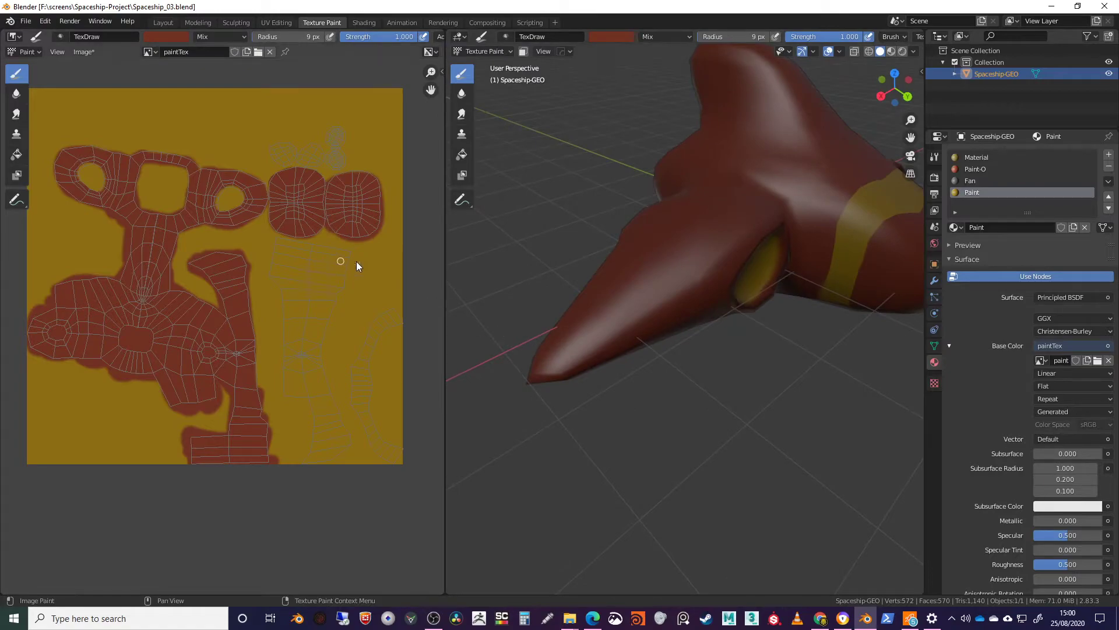
Sample the yellow base colour, enlarge the brush radius to 47 px and paint the upper part of the long vertical UV island yellow.
{"action": "left_click", "coordinate": [166, 36]}
{"action": "left_click", "coordinate": [242, 164]}
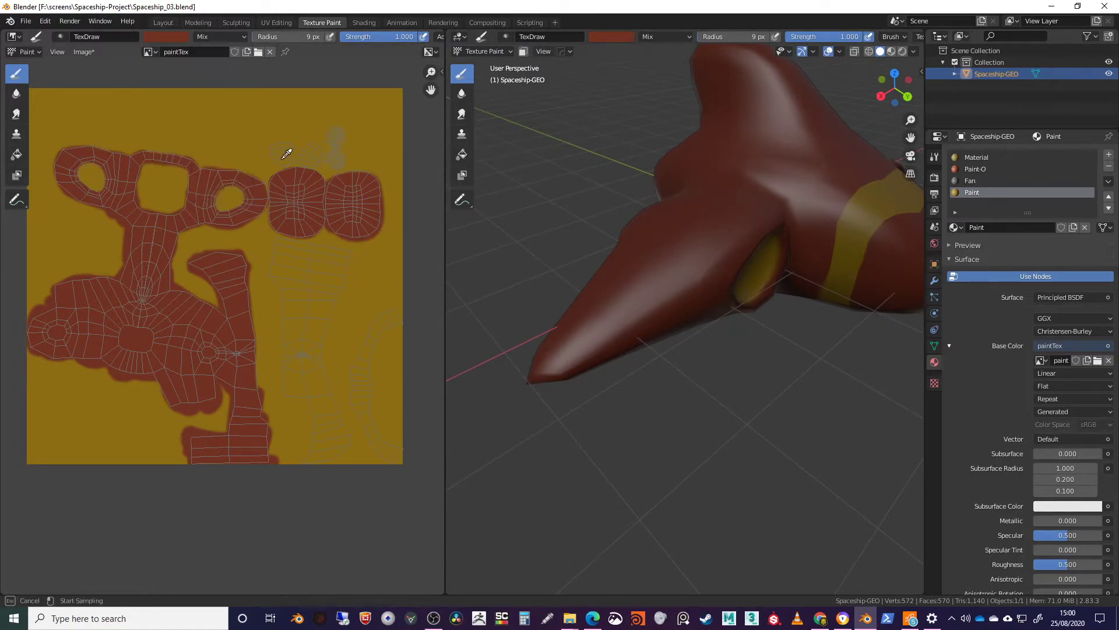
{"action": "left_click", "coordinate": [284, 158]}
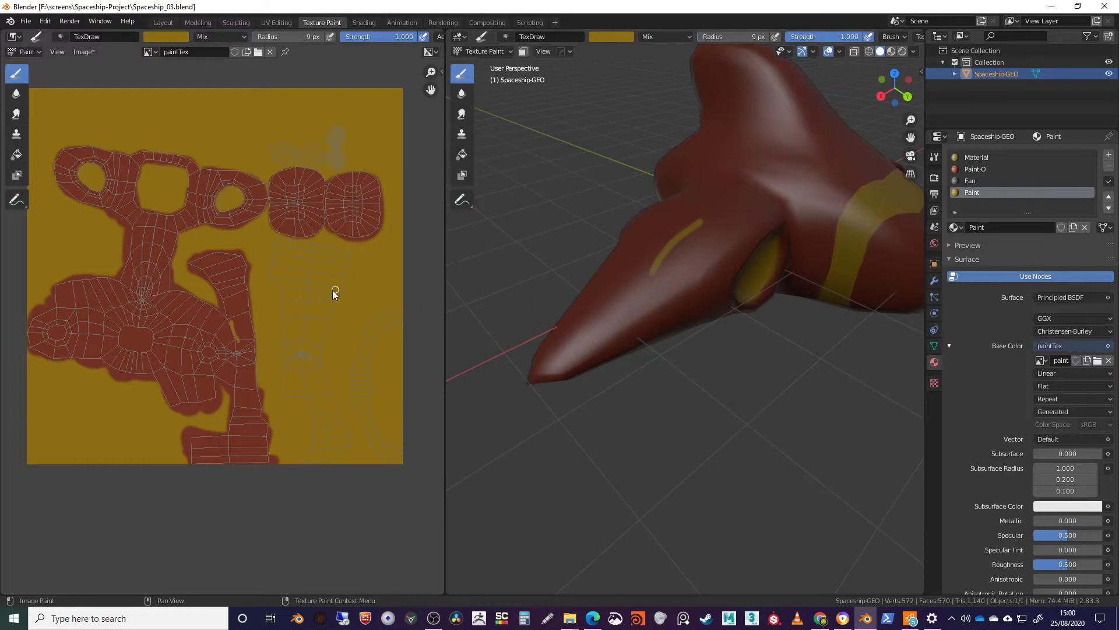
{"action": "scroll", "coordinate": [334, 289], "scroll_direction": "up", "scroll_amount": 3}
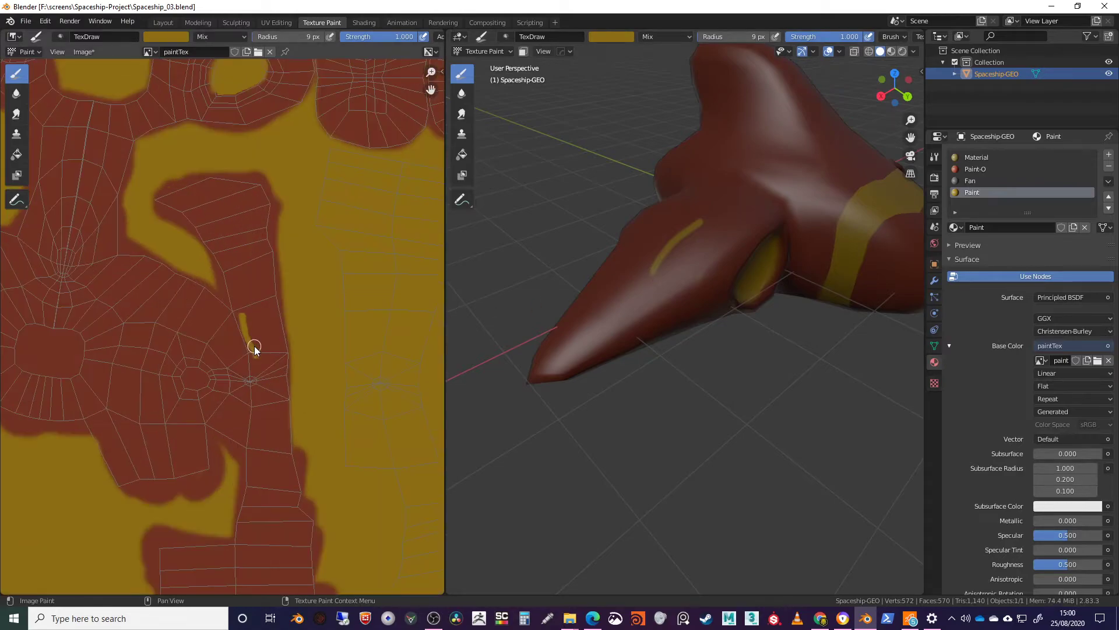
{"action": "left_click_drag", "start_coordinate": [186, 186], "coordinate": [67, 188]}
{"action": "right_click", "coordinate": [180, 188]}
{"action": "mouse_move", "coordinate": [162, 196]}
{"action": "left_mouse_down"}
{"action": "mouse_move", "coordinate": [280, 227]}
{"action": "mouse_move", "coordinate": [276, 208]}
{"action": "mouse_move", "coordinate": [235, 238]}
{"action": "left_mouse_up"}
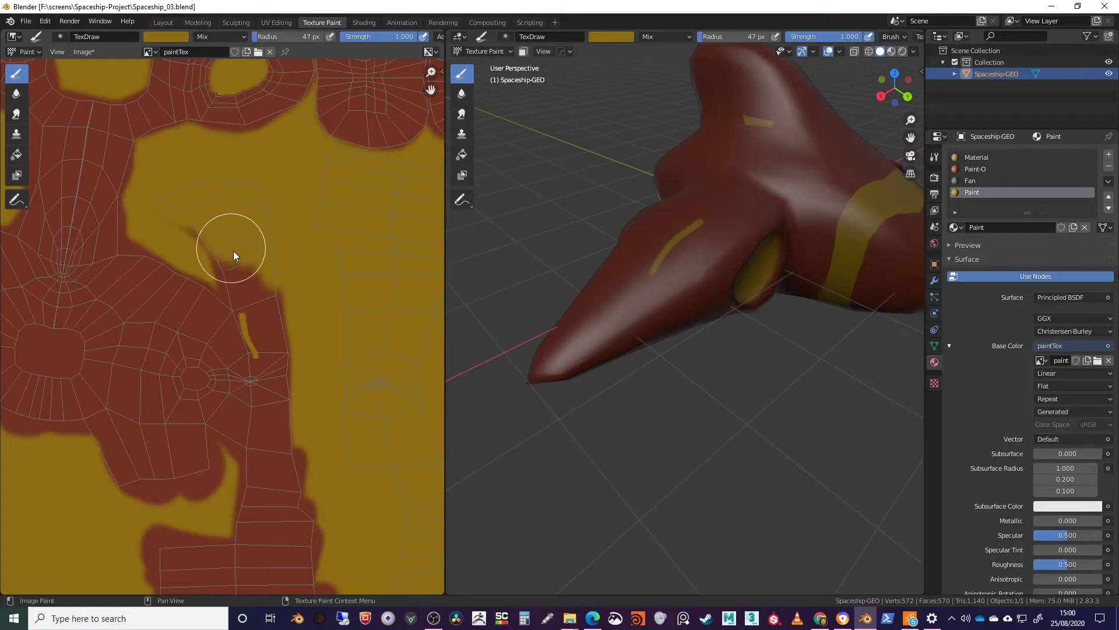
{"action": "mouse_move", "coordinate": [277, 313]}
{"action": "left_mouse_down"}
{"action": "mouse_move", "coordinate": [308, 460]}
{"action": "mouse_move", "coordinate": [337, 370]}
{"action": "left_mouse_up"}
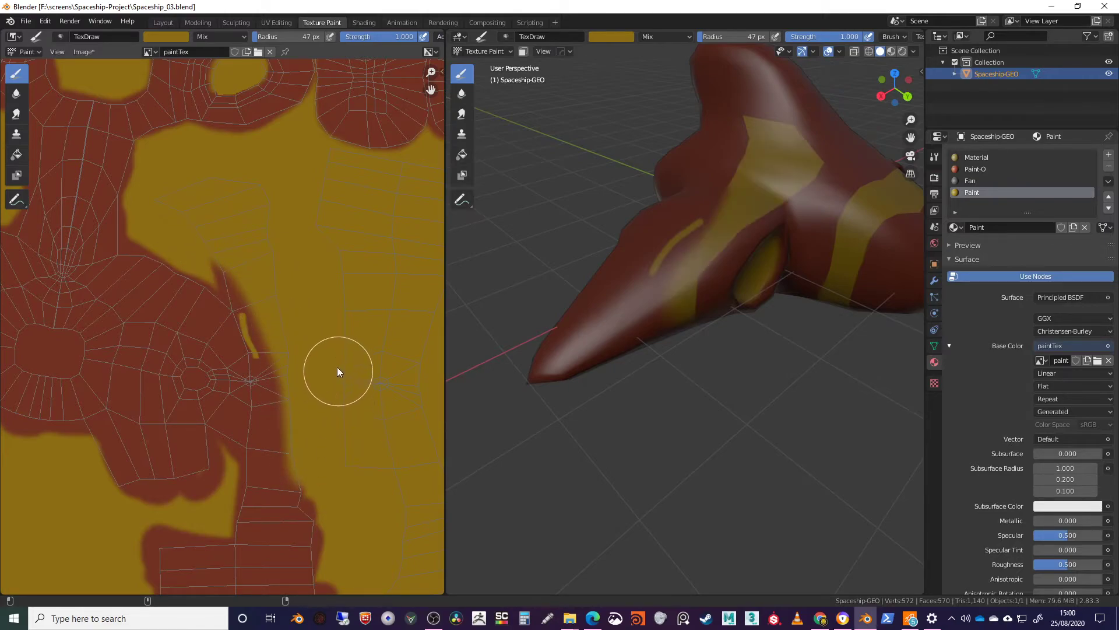
Paint the rest of the long vertical UV island and its foot yellow, trimming the red along the hull island's edge.
{"action": "middle_click_drag", "start_coordinate": [302, 361], "coordinate": [309, 202]}
{"action": "mouse_move", "coordinate": [320, 327]}
{"action": "left_mouse_down"}
{"action": "mouse_move", "coordinate": [317, 426]}
{"action": "mouse_move", "coordinate": [305, 348]}
{"action": "mouse_move", "coordinate": [162, 443]}
{"action": "mouse_move", "coordinate": [155, 385]}
{"action": "mouse_move", "coordinate": [303, 425]}
{"action": "left_mouse_up"}
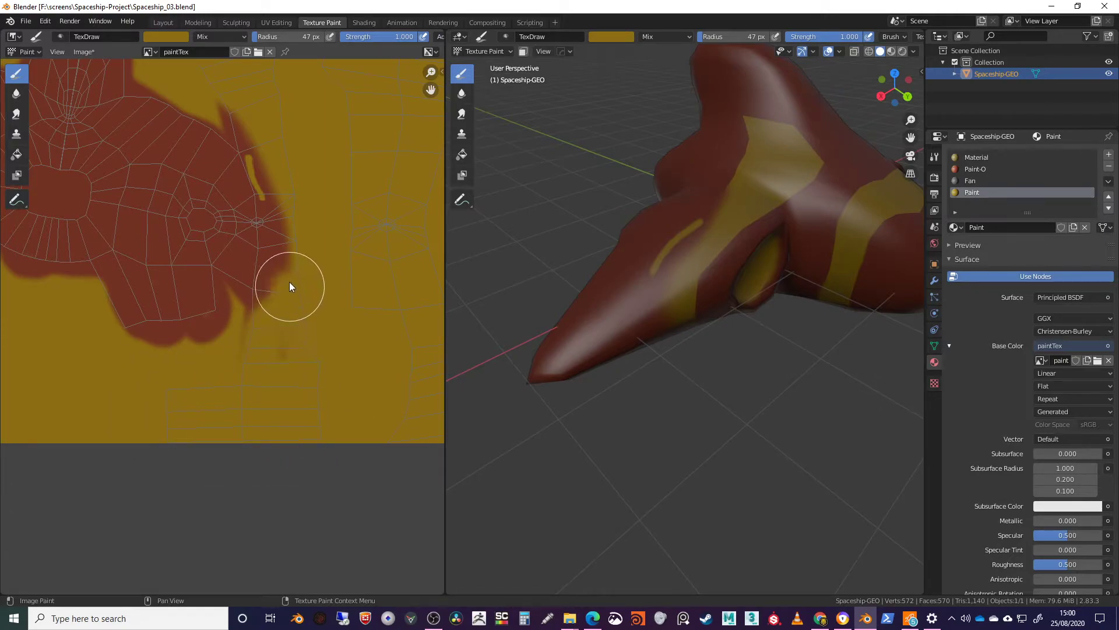
{"action": "left_click_drag", "start_coordinate": [255, 118], "coordinate": [240, 100]}
{"action": "mouse_move", "coordinate": [302, 155]}
{"action": "left_mouse_down"}
{"action": "mouse_move", "coordinate": [303, 297]}
{"action": "mouse_move", "coordinate": [283, 168]}
{"action": "left_mouse_up"}
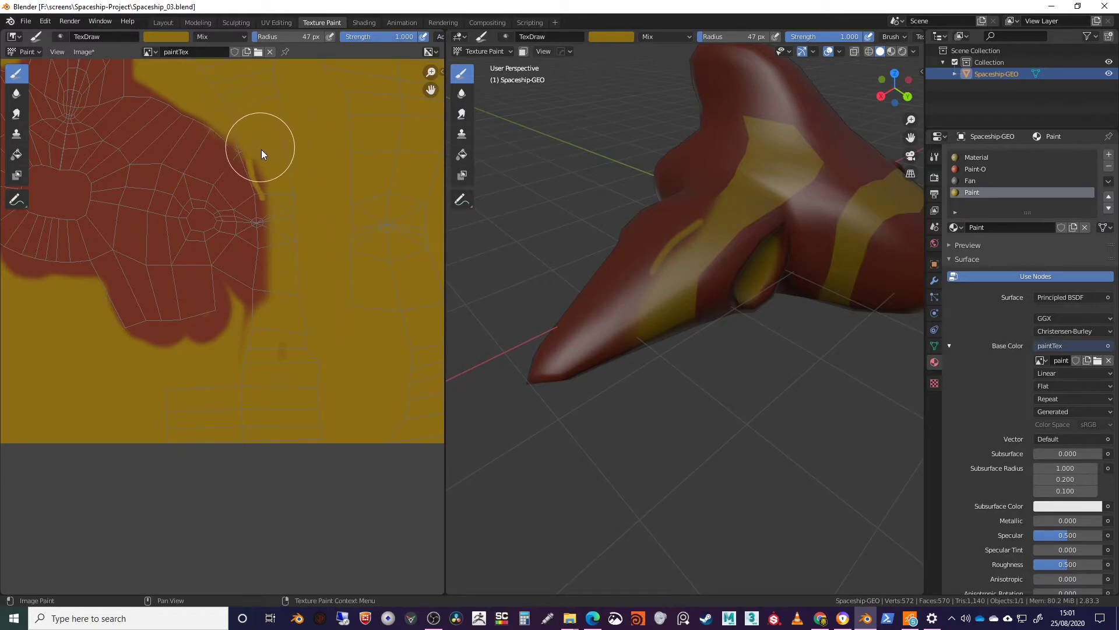
Check the yellow wing areas and the nose band on the model from the side and front.
{"action": "mouse_move", "coordinate": [645, 341]}
{"action": "middle_mouse_down"}
{"action": "mouse_move", "coordinate": [740, 343]}
{"action": "mouse_move", "coordinate": [751, 301]}
{"action": "mouse_move", "coordinate": [701, 349]}
{"action": "mouse_move", "coordinate": [686, 337]}
{"action": "middle_mouse_up"}
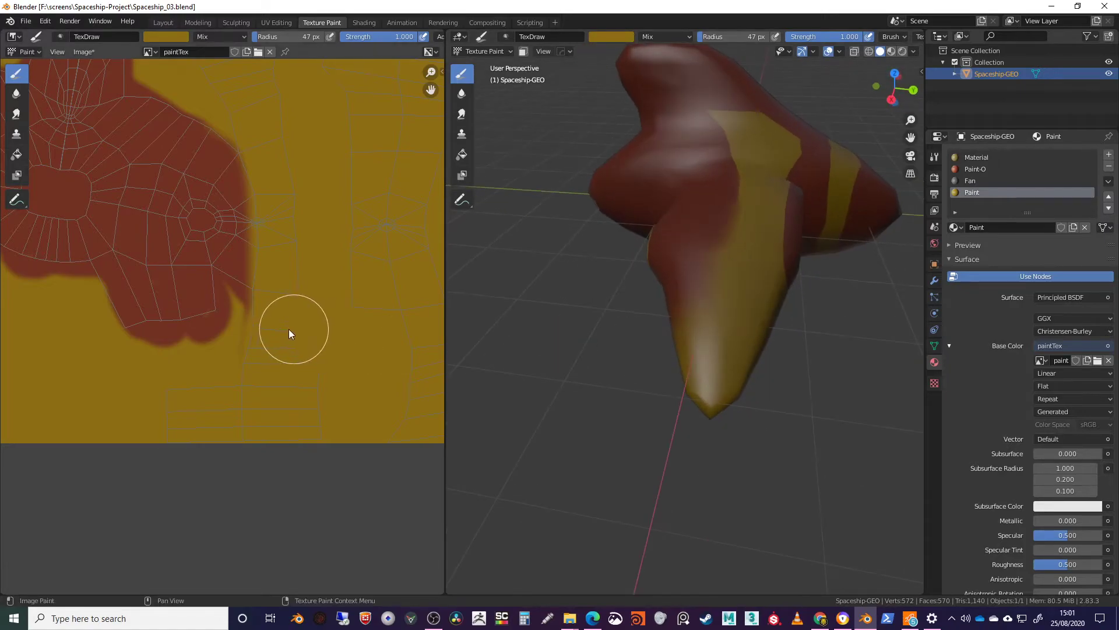
{"action": "scroll", "coordinate": [309, 313], "scroll_direction": "down", "scroll_amount": 5}
{"action": "middle_click_drag", "start_coordinate": [460, 356], "coordinate": [701, 418]}
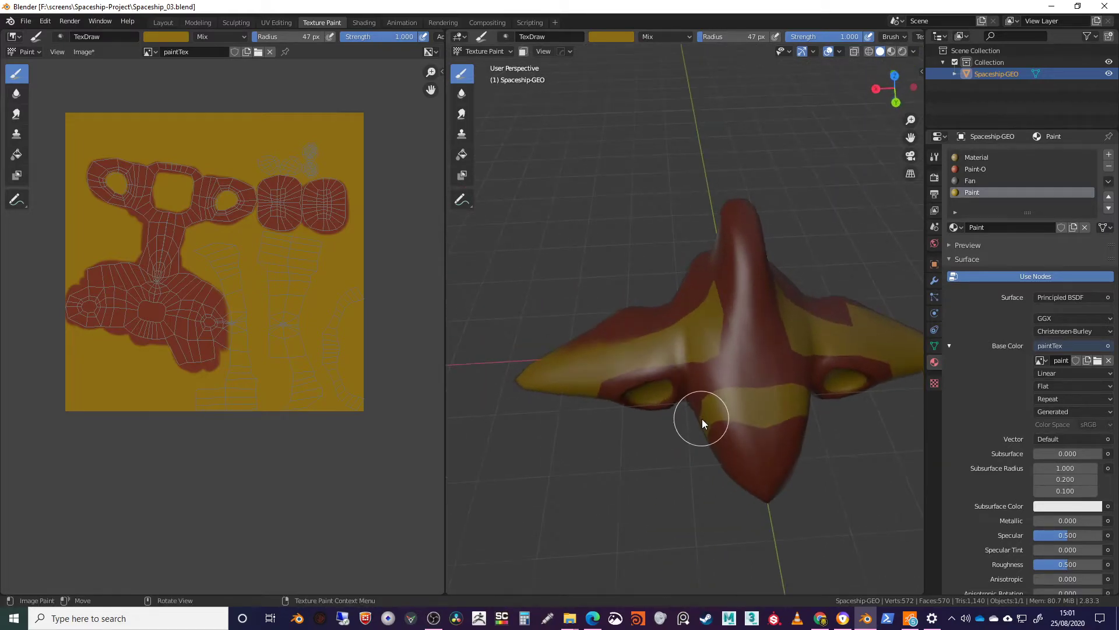
{"action": "scroll", "coordinate": [752, 402], "scroll_direction": "up", "scroll_amount": 3}
{"action": "middle_click_drag", "start_coordinate": [758, 396], "coordinate": [626, 296], "text": "shift"}
{"action": "middle_click_drag", "start_coordinate": [714, 353], "coordinate": [822, 364], "text": "shift"}
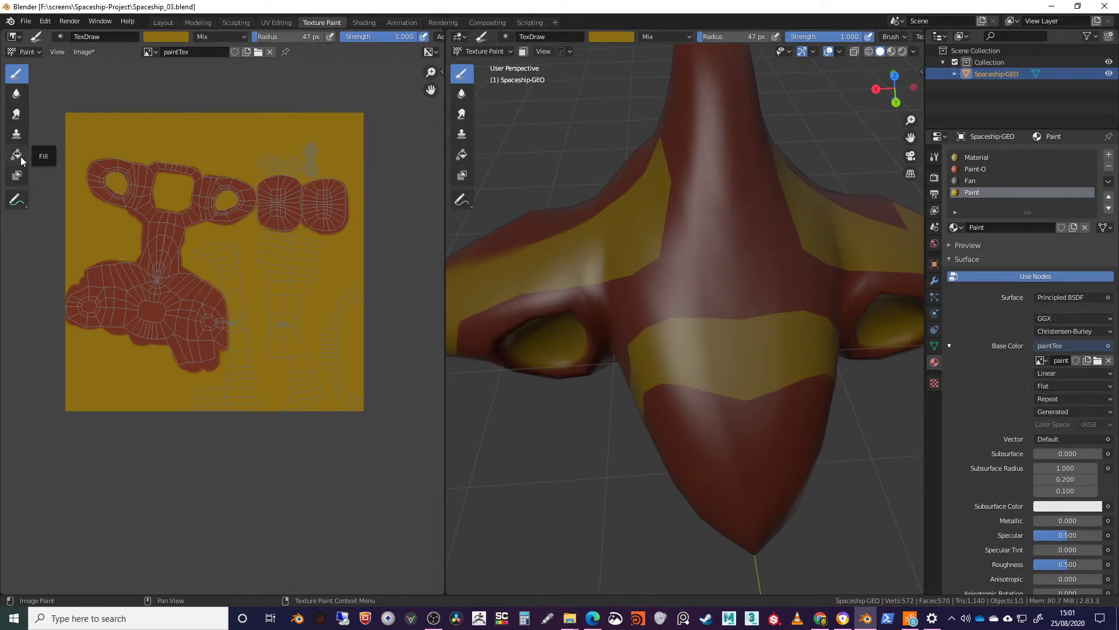
{"action": "middle_click_drag", "start_coordinate": [681, 274], "coordinate": [716, 356]}
{"action": "scroll", "coordinate": [224, 325], "scroll_direction": "up", "scroll_amount": 2}
{"action": "middle_click_drag", "start_coordinate": [252, 243], "coordinate": [176, 304]}
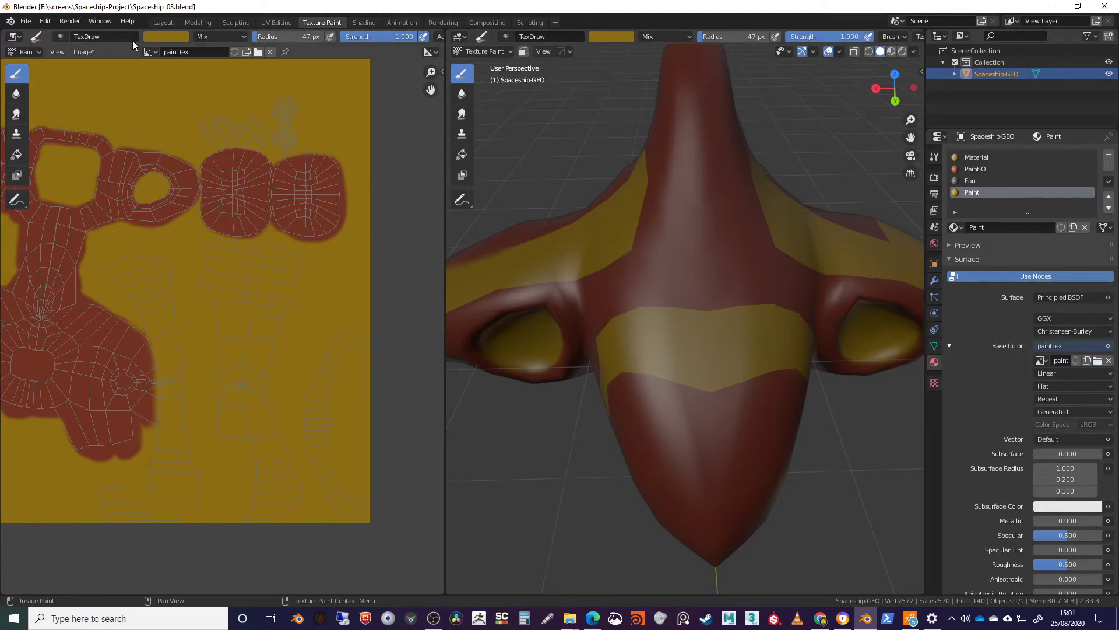
Darken the brush colour to near-black brown, hex 251D05, and reduce the brush radius to 10 px.
{"action": "left_click", "coordinate": [166, 37]}
{"action": "left_click_drag", "start_coordinate": [244, 111], "coordinate": [243, 123]}
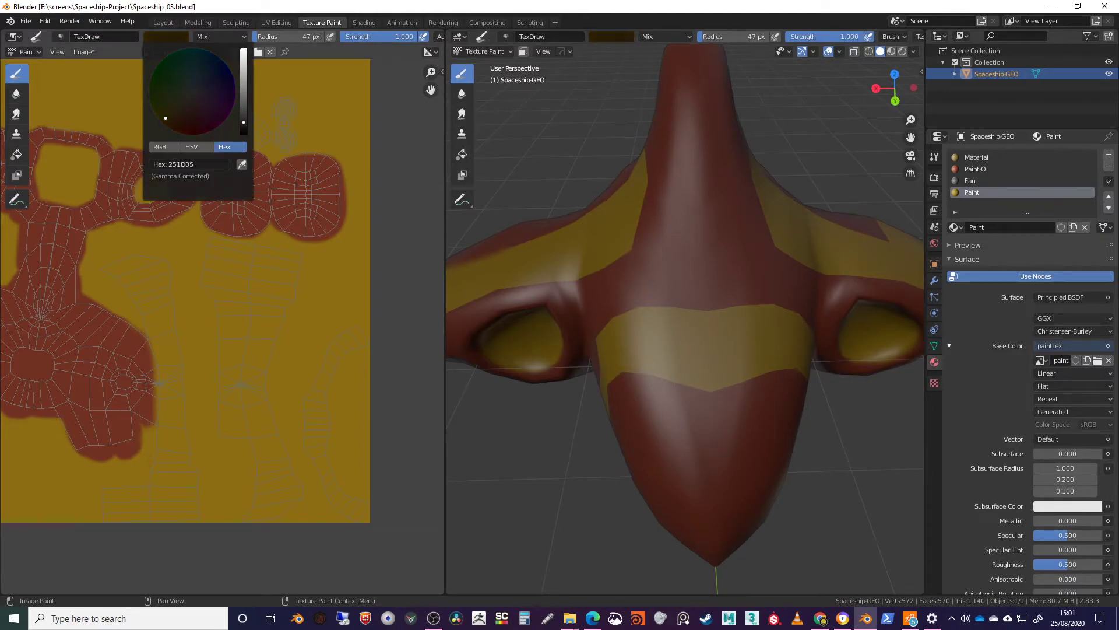
{"action": "right_click", "coordinate": [750, 355]}
{"action": "left_click_drag", "start_coordinate": [646, 355], "coordinate": [639, 354]}
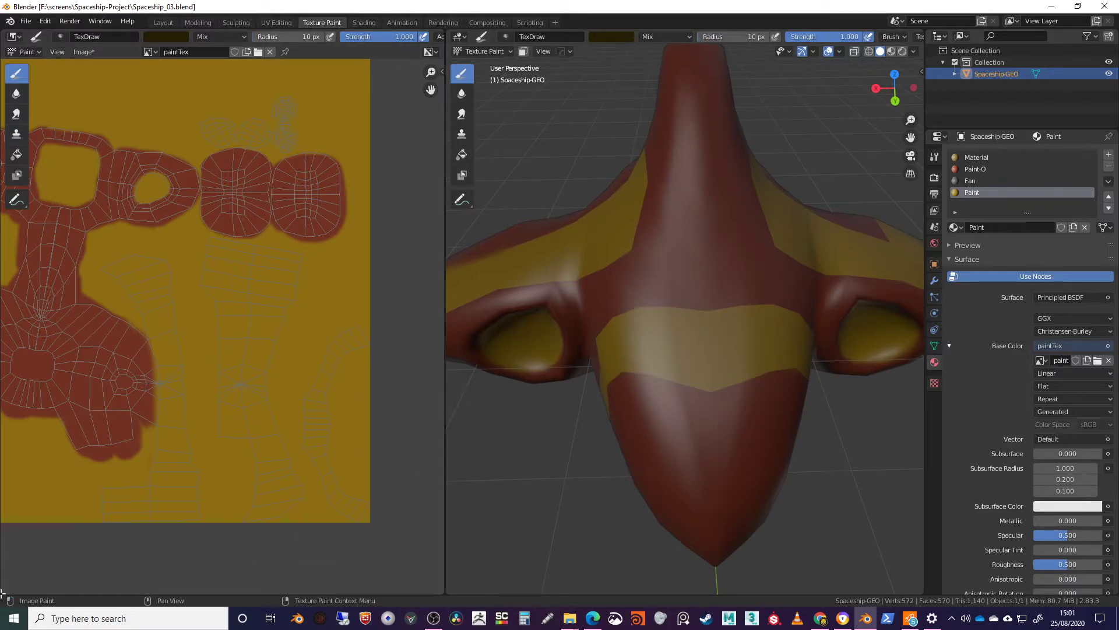
Split the image editor into two stacked areas and display the reference image Capture-2.png in the new one.
{"action": "left_click_drag", "start_coordinate": [8, 569], "coordinate": [12, 349]}
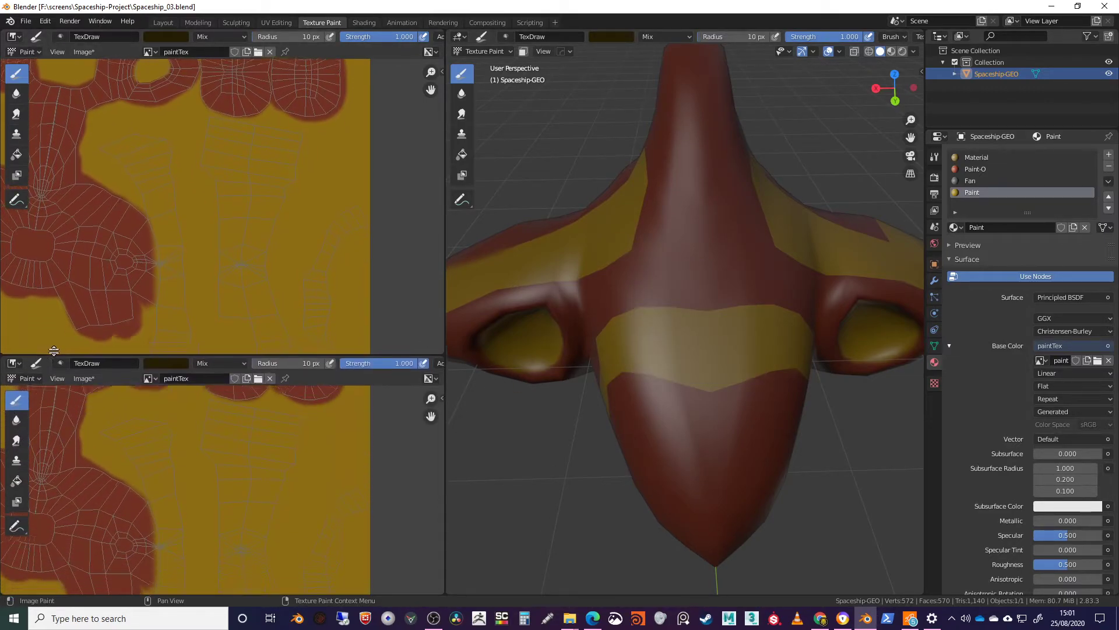
{"action": "left_click", "coordinate": [149, 372]}
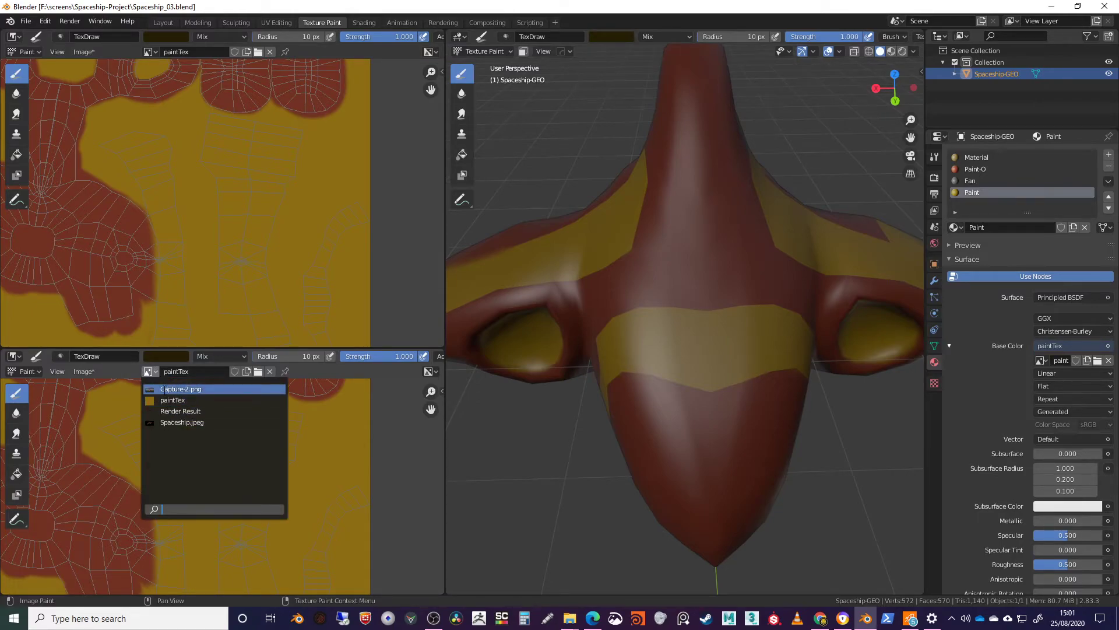
{"action": "left_click", "coordinate": [164, 389]}
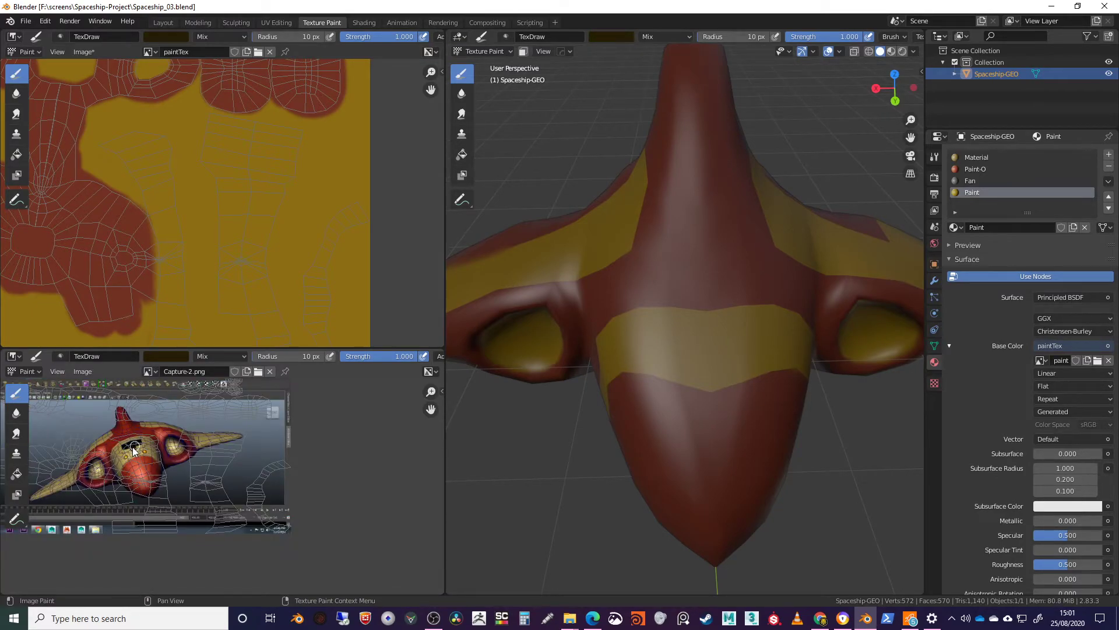
Paint a dark windscreen with a central notch below it and two round dots beside the notch on the nose's yellow band.
{"action": "middle_click_drag", "start_coordinate": [217, 177], "coordinate": [265, 221]}
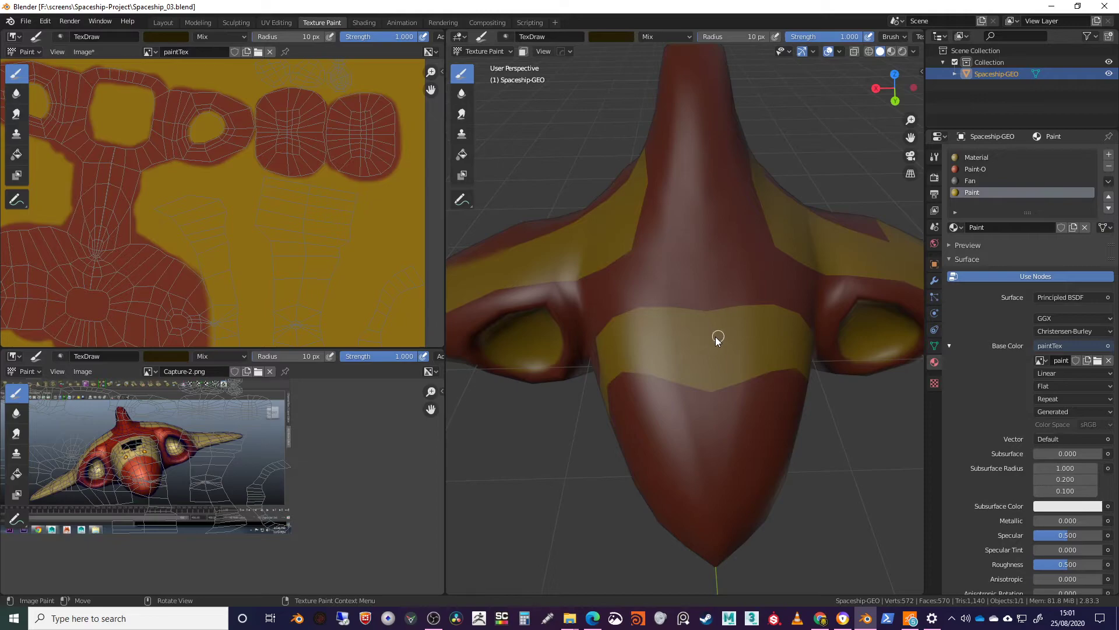
{"action": "mouse_move", "coordinate": [716, 327]}
{"action": "left_mouse_down"}
{"action": "mouse_move", "coordinate": [739, 327]}
{"action": "mouse_move", "coordinate": [669, 328]}
{"action": "mouse_move", "coordinate": [665, 352]}
{"action": "mouse_move", "coordinate": [665, 330]}
{"action": "mouse_move", "coordinate": [665, 349]}
{"action": "mouse_move", "coordinate": [727, 354]}
{"action": "mouse_move", "coordinate": [678, 355]}
{"action": "mouse_move", "coordinate": [737, 358]}
{"action": "mouse_move", "coordinate": [744, 332]}
{"action": "mouse_move", "coordinate": [685, 332]}
{"action": "left_mouse_up"}
{"action": "mouse_move", "coordinate": [675, 344]}
{"action": "left_mouse_down"}
{"action": "mouse_move", "coordinate": [735, 337]}
{"action": "mouse_move", "coordinate": [703, 346]}
{"action": "mouse_move", "coordinate": [713, 365]}
{"action": "mouse_move", "coordinate": [700, 370]}
{"action": "left_mouse_up"}
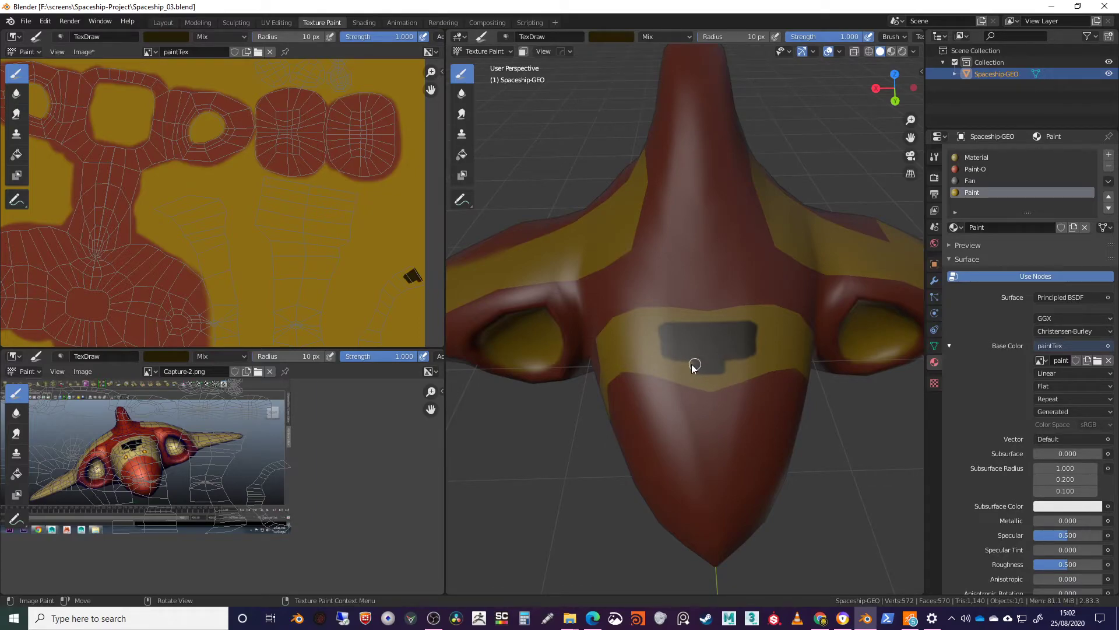
{"action": "left_click", "coordinate": [751, 366]}
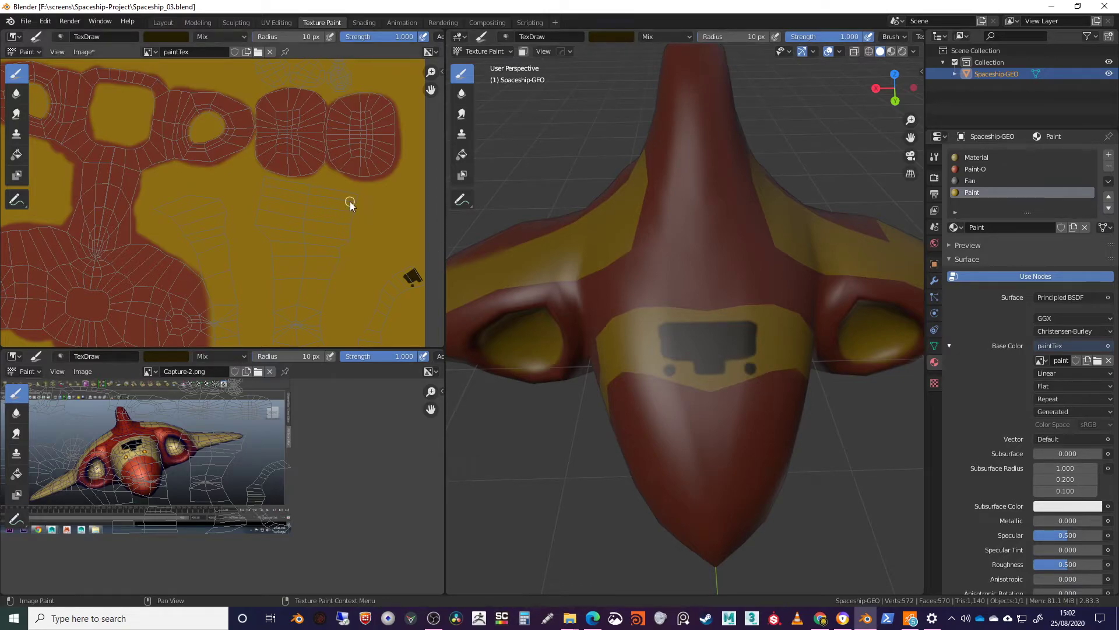
Set the brush colour to a pale green and paint the centres of the two dark dots below the windscreen.
{"action": "left_click", "coordinate": [165, 38]}
{"action": "mouse_move", "coordinate": [243, 126]}
{"action": "left_mouse_down"}
{"action": "mouse_move", "coordinate": [243, 82]}
{"action": "mouse_move", "coordinate": [230, 69]}
{"action": "left_mouse_up"}
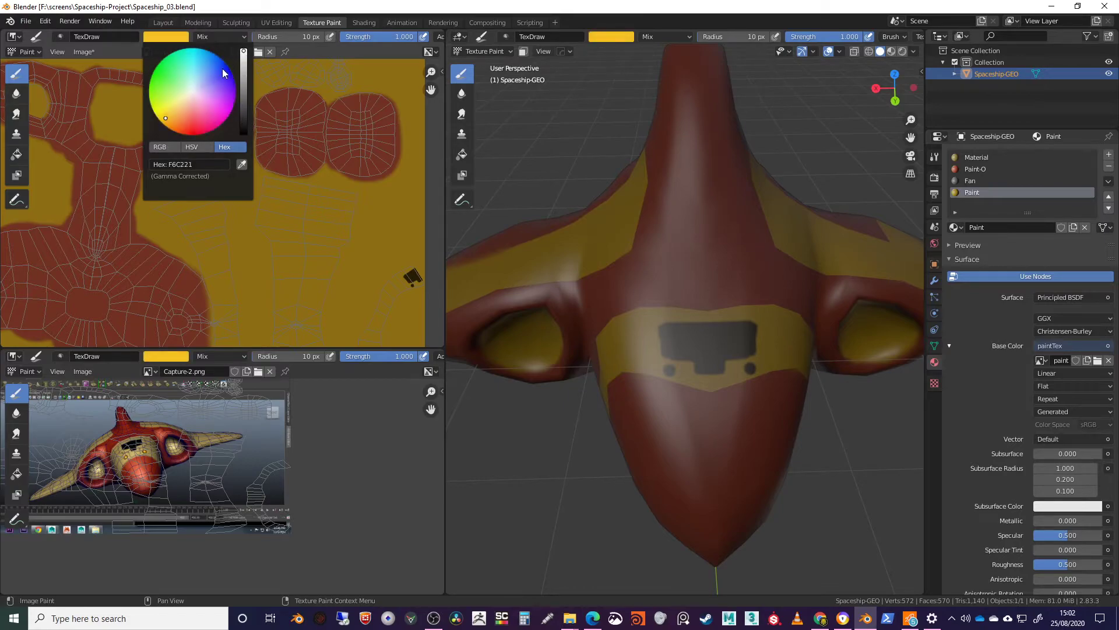
{"action": "left_click", "coordinate": [193, 94]}
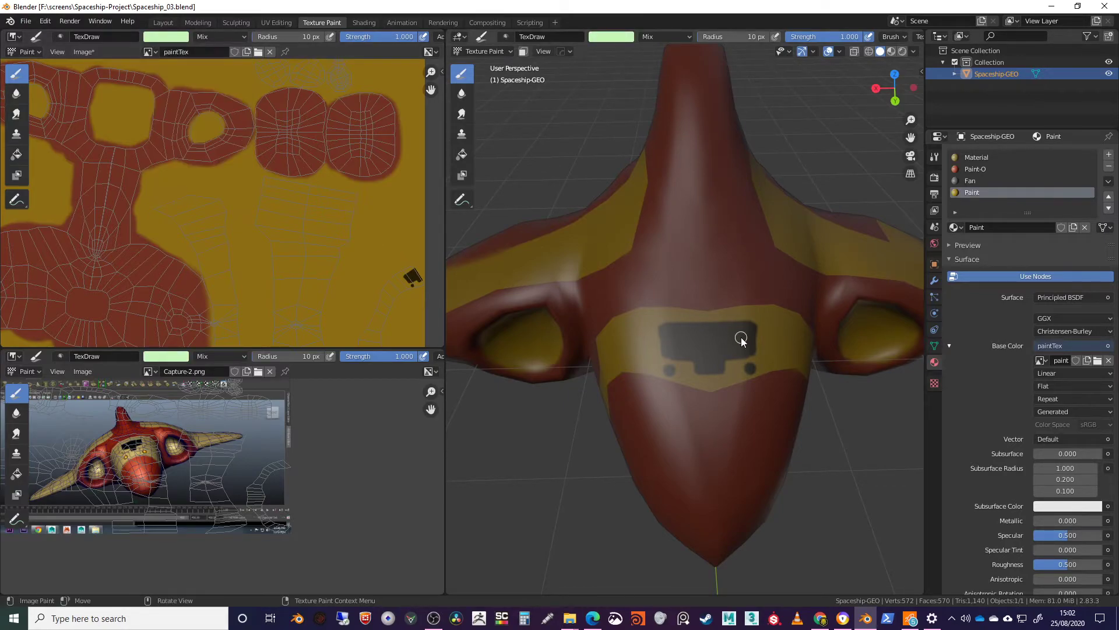
{"action": "scroll", "coordinate": [744, 338], "scroll_direction": "up", "scroll_amount": 5}
{"action": "middle_click_drag", "start_coordinate": [749, 357], "coordinate": [674, 377], "text": "shift"}
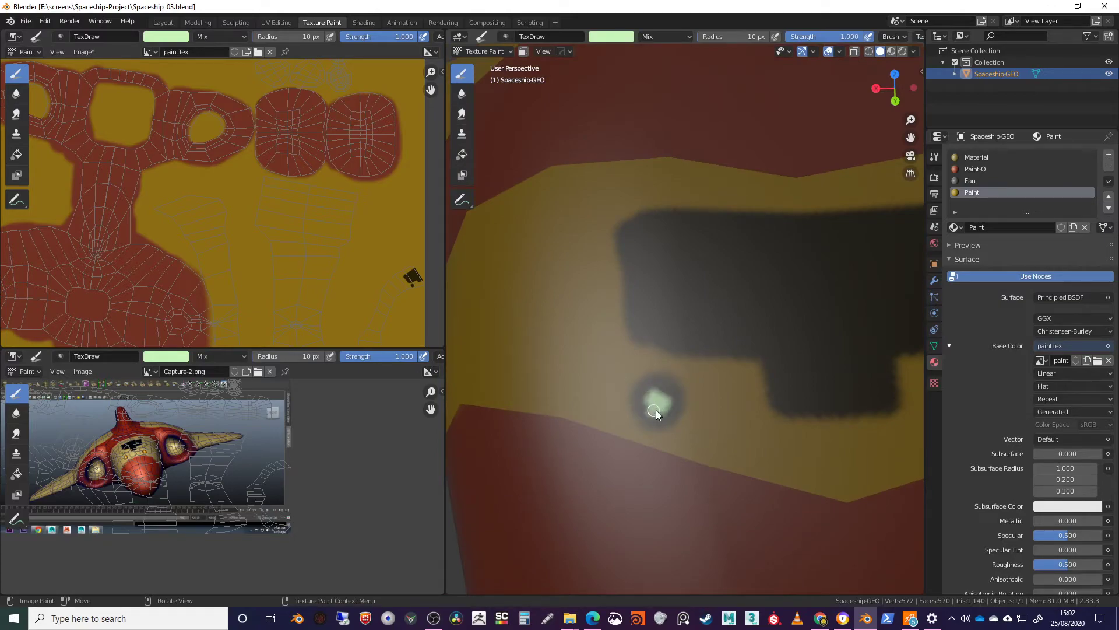
{"action": "scroll", "coordinate": [725, 374], "scroll_direction": "down", "scroll_amount": 6}
{"action": "middle_click_drag", "start_coordinate": [724, 297], "coordinate": [709, 344], "text": "shift"}
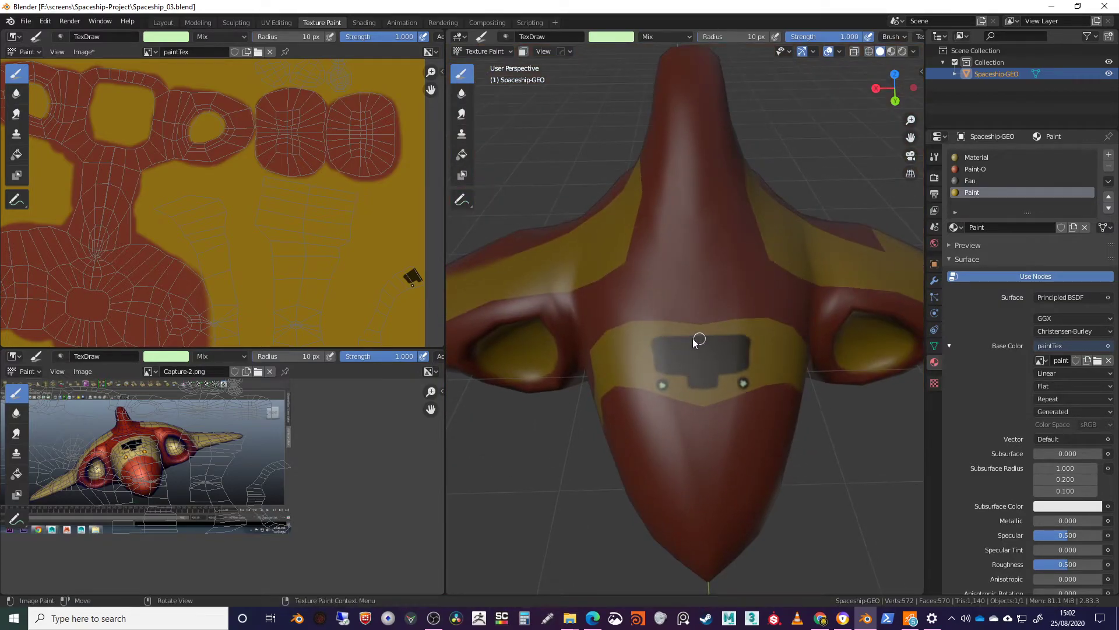
Set the brush colour to dark navy blue and paint a thin panel line along the windscreen's top edge on the nose.
{"action": "scroll", "coordinate": [671, 402], "scroll_direction": "up", "scroll_amount": 6}
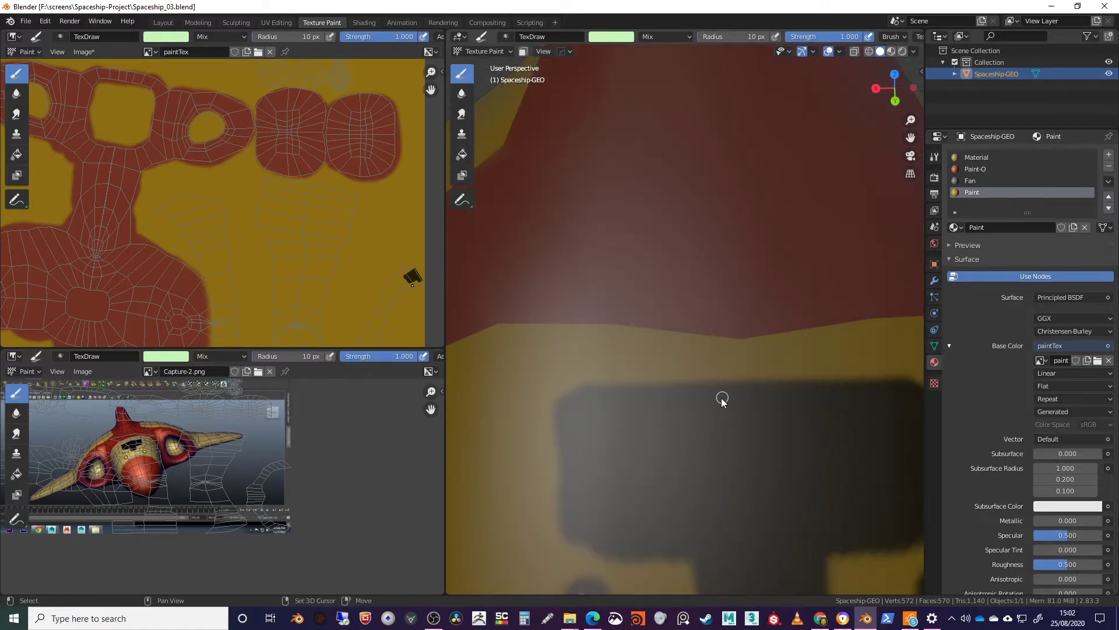
{"action": "middle_click_drag", "start_coordinate": [722, 397], "coordinate": [702, 376], "text": "shift"}
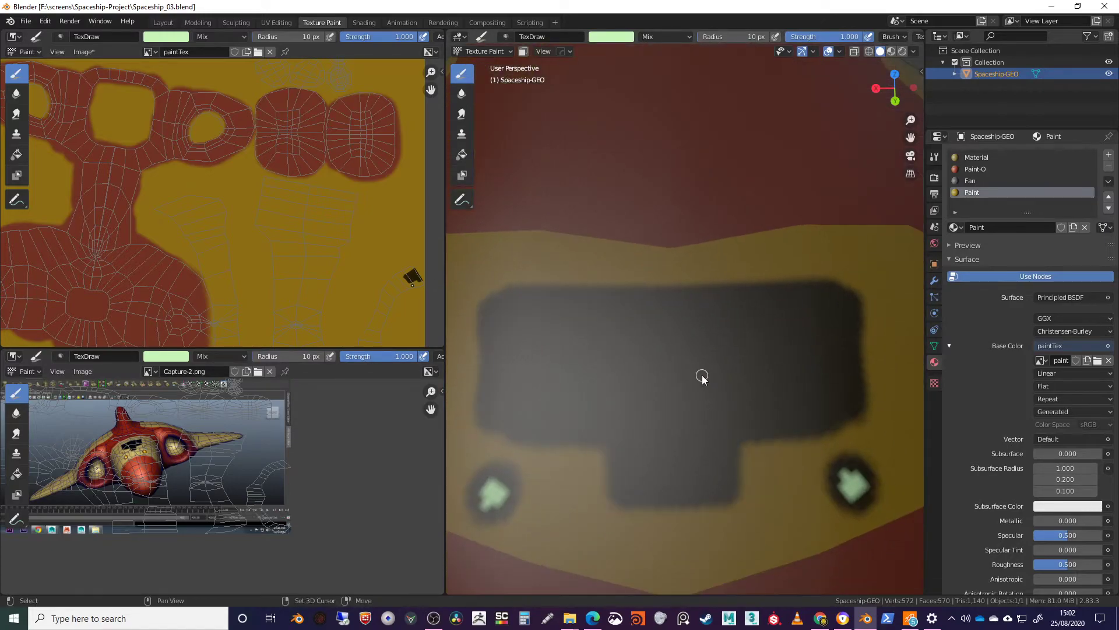
{"action": "left_click", "coordinate": [159, 37]}
{"action": "mouse_move", "coordinate": [202, 72]}
{"action": "left_mouse_down"}
{"action": "mouse_move", "coordinate": [218, 66]}
{"action": "mouse_move", "coordinate": [244, 110]}
{"action": "left_mouse_up"}
{"action": "left_click_drag", "start_coordinate": [495, 268], "coordinate": [628, 268]}
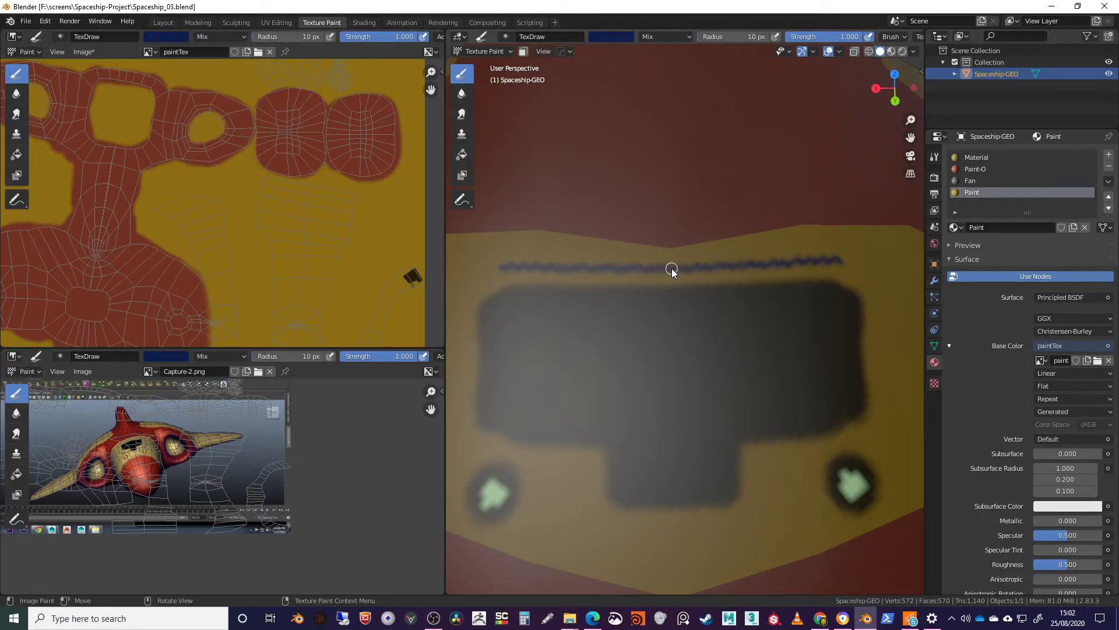
Continue the blue panel line down the windscreen's side, around the light and below the notch.
{"action": "middle_click_drag", "start_coordinate": [782, 305], "coordinate": [552, 197]}
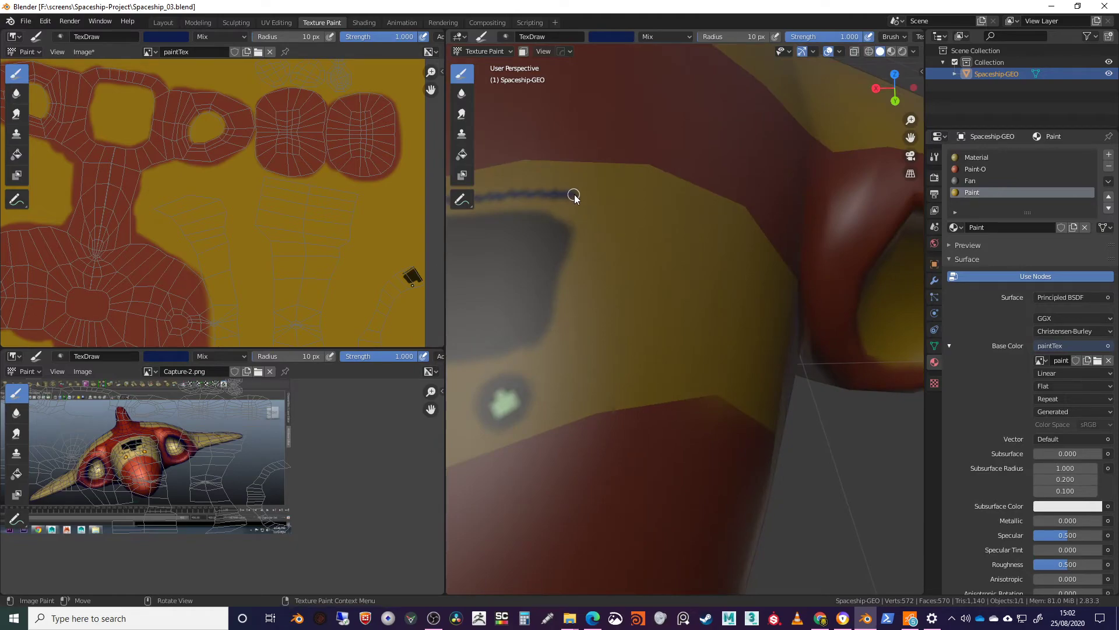
{"action": "left_click_drag", "start_coordinate": [593, 232], "coordinate": [583, 279]}
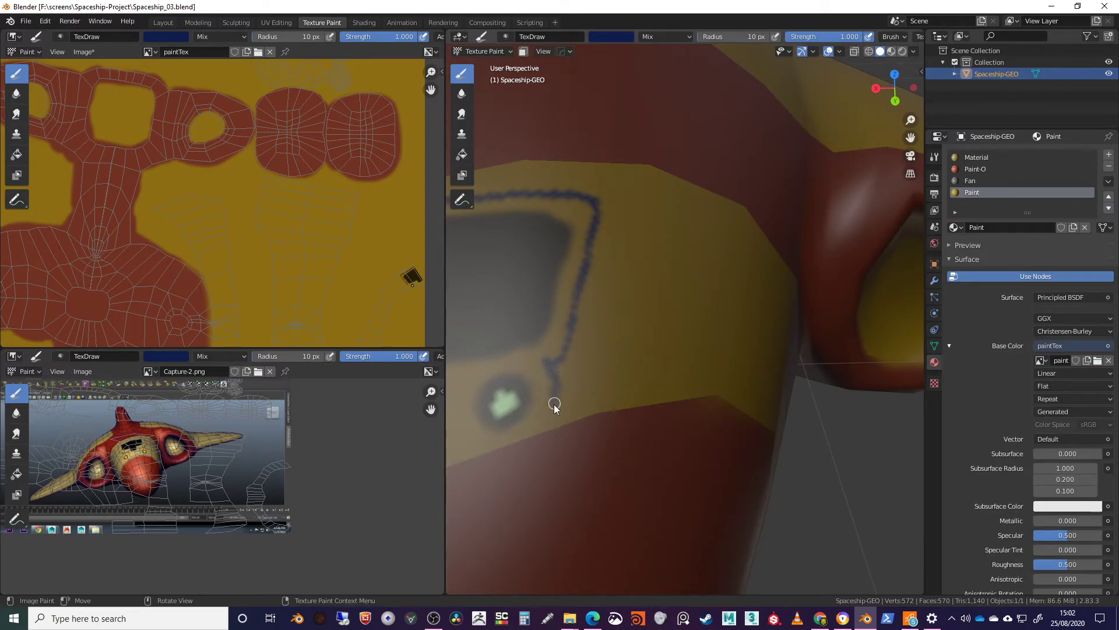
{"action": "middle_click_drag", "start_coordinate": [554, 422], "coordinate": [596, 396]}
{"action": "mouse_move", "coordinate": [499, 394]}
{"action": "left_mouse_down"}
{"action": "mouse_move", "coordinate": [574, 399]}
{"action": "mouse_move", "coordinate": [617, 369]}
{"action": "mouse_move", "coordinate": [627, 395]}
{"action": "mouse_move", "coordinate": [672, 406]}
{"action": "left_mouse_up"}
Replace the Capture-2.png reference with Spaceship.jpeg in the second image editor.
{"action": "scroll", "coordinate": [723, 404], "scroll_direction": "down", "scroll_amount": 5}
{"action": "middle_click_drag", "start_coordinate": [727, 400], "coordinate": [679, 370]}
{"action": "scroll", "coordinate": [688, 352], "scroll_direction": "down", "scroll_amount": 5}
{"action": "left_click", "coordinate": [148, 371]}
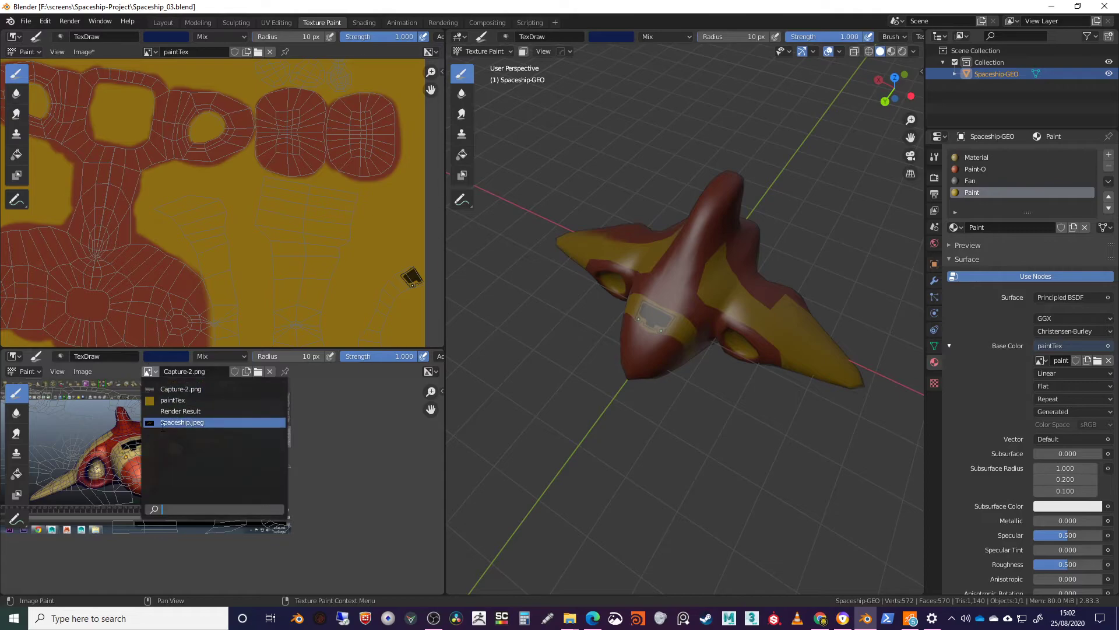
{"action": "left_click", "coordinate": [163, 436]}
Paint a T-shaped dark blue panel line across the yellow patch where the wing meets the body.
{"action": "middle_click_drag", "start_coordinate": [742, 406], "coordinate": [717, 415]}
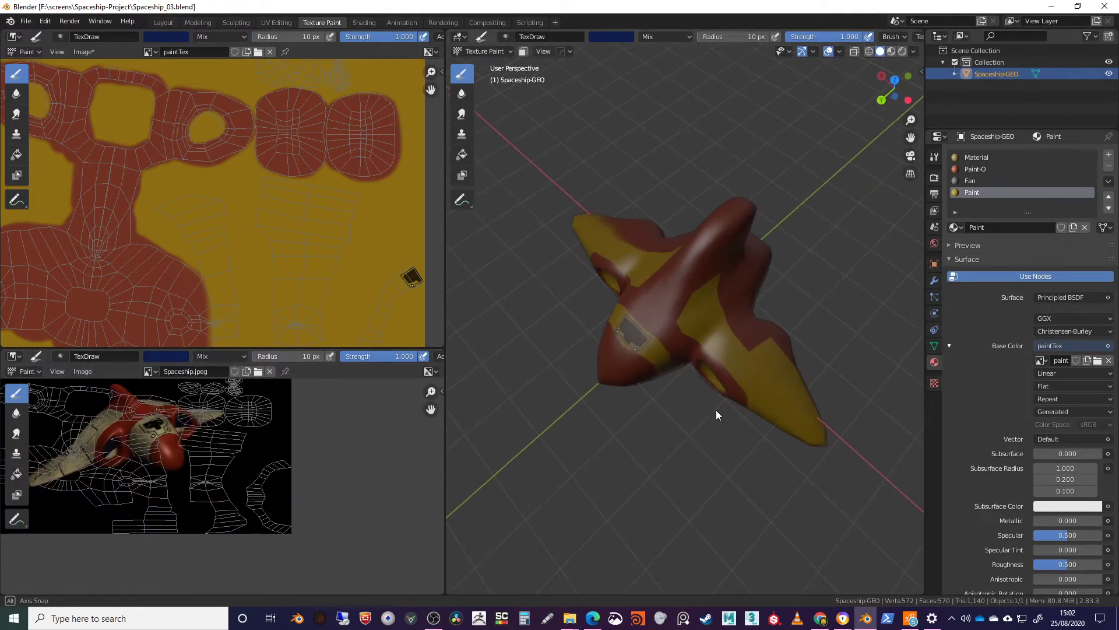
{"action": "scroll", "coordinate": [712, 407], "scroll_direction": "up", "scroll_amount": 3}
{"action": "middle_click_drag", "start_coordinate": [721, 368], "coordinate": [692, 343]}
{"action": "middle_click_drag", "start_coordinate": [689, 280], "coordinate": [654, 341], "text": "shift"}
{"action": "scroll", "coordinate": [663, 347], "scroll_direction": "up", "scroll_amount": 2}
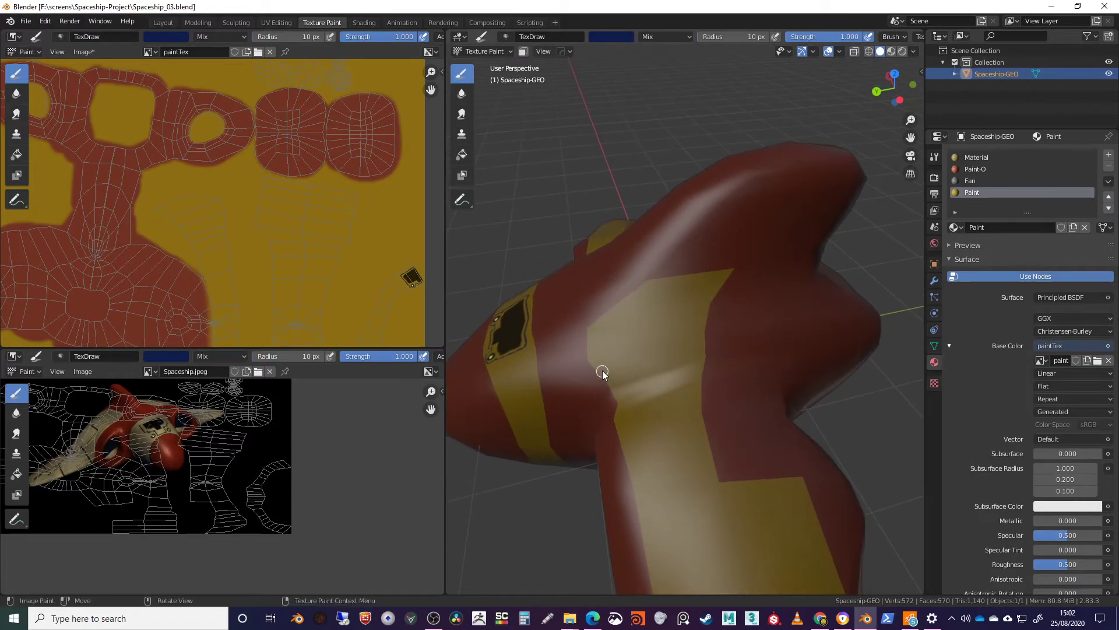
{"action": "left_click_drag", "start_coordinate": [599, 369], "coordinate": [687, 355]}
{"action": "key", "text": "ctrl+z"}
{"action": "middle_click_drag", "start_coordinate": [678, 382], "coordinate": [680, 362], "text": "shift"}
{"action": "scroll", "coordinate": [681, 338], "scroll_direction": "up", "scroll_amount": 4}
{"action": "middle_click_drag", "start_coordinate": [687, 310], "coordinate": [747, 317], "text": "shift"}
{"action": "left_click_drag", "start_coordinate": [591, 370], "coordinate": [866, 305]}
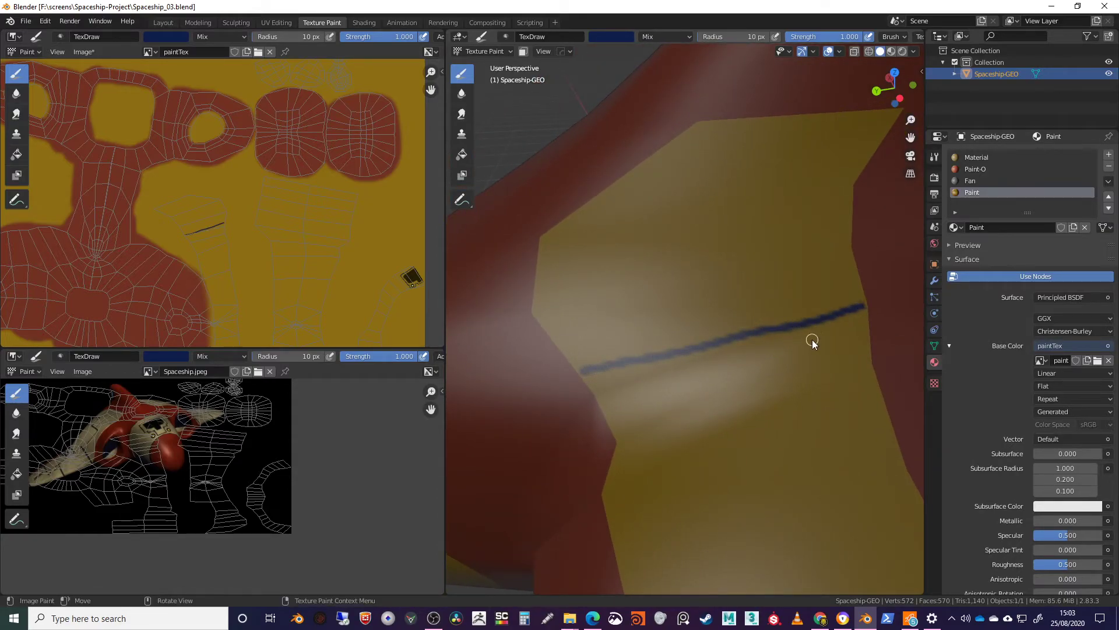
{"action": "left_click_drag", "start_coordinate": [729, 344], "coordinate": [773, 487]}
Add a short branch off the T's stem towards the engine intake and extend the stem along the wing into an L-shaped end.
{"action": "scroll", "coordinate": [781, 470], "scroll_direction": "down", "scroll_amount": 4}
{"action": "mouse_move", "coordinate": [741, 436]}
{"action": "middle_mouse_down"}
{"action": "mouse_move", "coordinate": [697, 470]}
{"action": "mouse_move", "coordinate": [698, 404]}
{"action": "middle_mouse_up"}
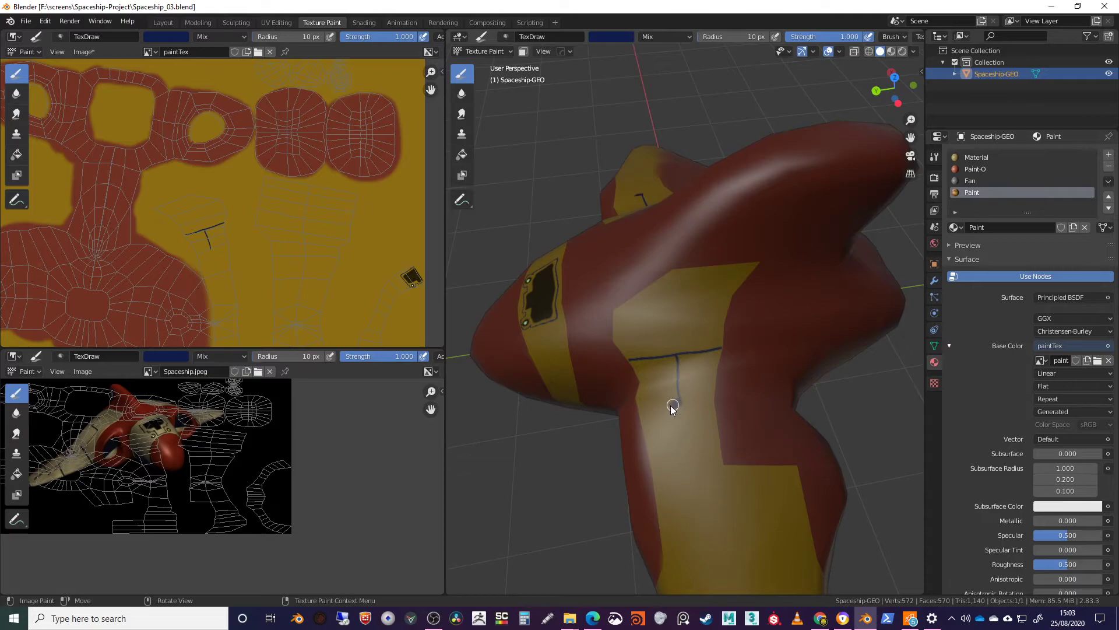
{"action": "scroll", "coordinate": [667, 405], "scroll_direction": "up", "scroll_amount": 5}
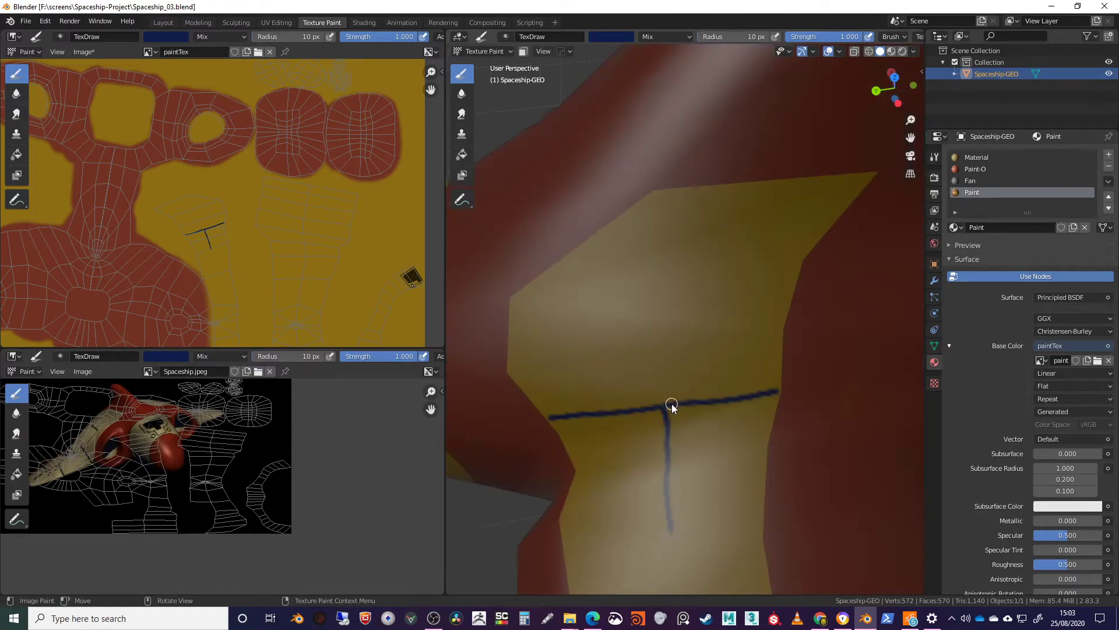
{"action": "middle_click_drag", "start_coordinate": [685, 395], "coordinate": [698, 345], "text": "shift"}
{"action": "left_click_drag", "start_coordinate": [699, 345], "coordinate": [602, 374]}
{"action": "mouse_move", "coordinate": [705, 344]}
{"action": "left_mouse_down"}
{"action": "mouse_move", "coordinate": [719, 516]}
{"action": "mouse_move", "coordinate": [750, 532]}
{"action": "mouse_move", "coordinate": [830, 519]}
{"action": "left_mouse_up"}
Reduce the brush radius to 4 px and paint a circle outline on the outer yellow part of the wing.
{"action": "scroll", "coordinate": [749, 388], "scroll_direction": "down", "scroll_amount": 5}
{"action": "mouse_move", "coordinate": [744, 387]}
{"action": "middle_mouse_down"}
{"action": "mouse_move", "coordinate": [735, 382]}
{"action": "mouse_move", "coordinate": [725, 400]}
{"action": "mouse_move", "coordinate": [755, 399]}
{"action": "mouse_move", "coordinate": [676, 406]}
{"action": "middle_mouse_up"}
{"action": "right_click", "coordinate": [661, 335]}
{"action": "left_click_drag", "start_coordinate": [555, 323], "coordinate": [557, 324]}
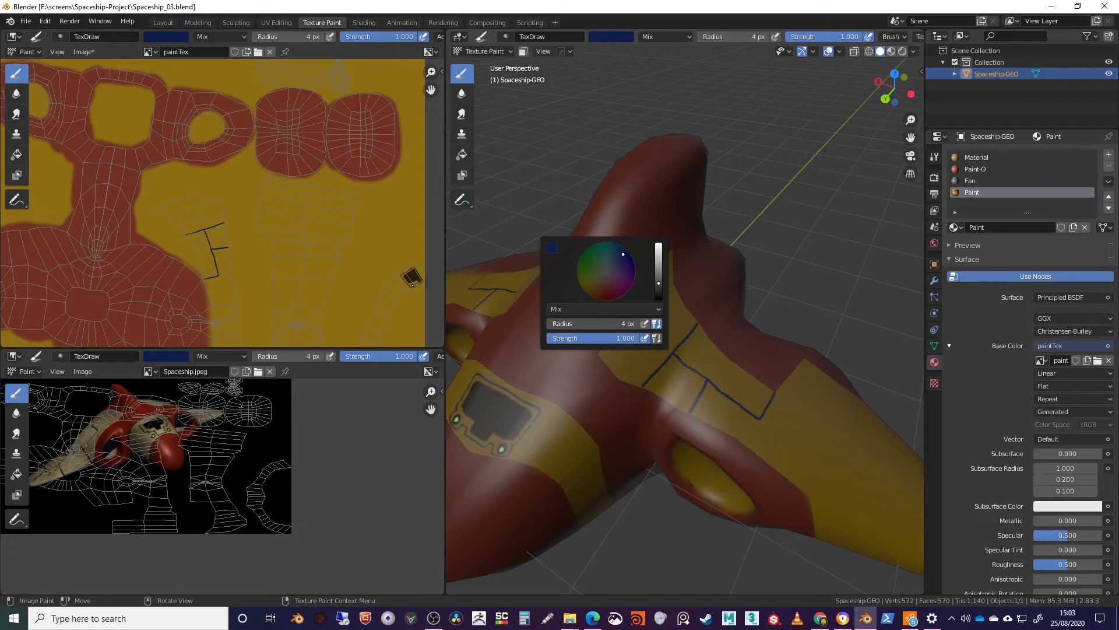
{"action": "mouse_move", "coordinate": [643, 310]}
{"action": "middle_mouse_down"}
{"action": "mouse_move", "coordinate": [740, 407]}
{"action": "mouse_move", "coordinate": [718, 383]}
{"action": "middle_mouse_up"}
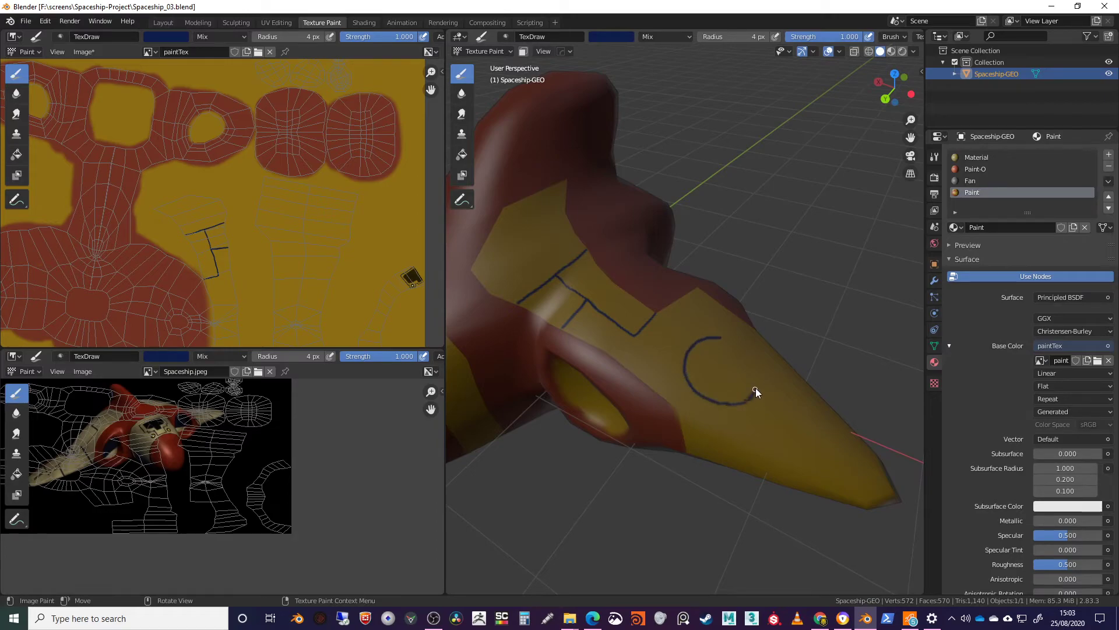
Paint a small rectangular hatch with a line across its middle on the side of the nose's yellow band.
{"action": "middle_click_drag", "start_coordinate": [717, 336], "coordinate": [702, 359]}
{"action": "scroll", "coordinate": [732, 423], "scroll_direction": "up", "scroll_amount": 3}
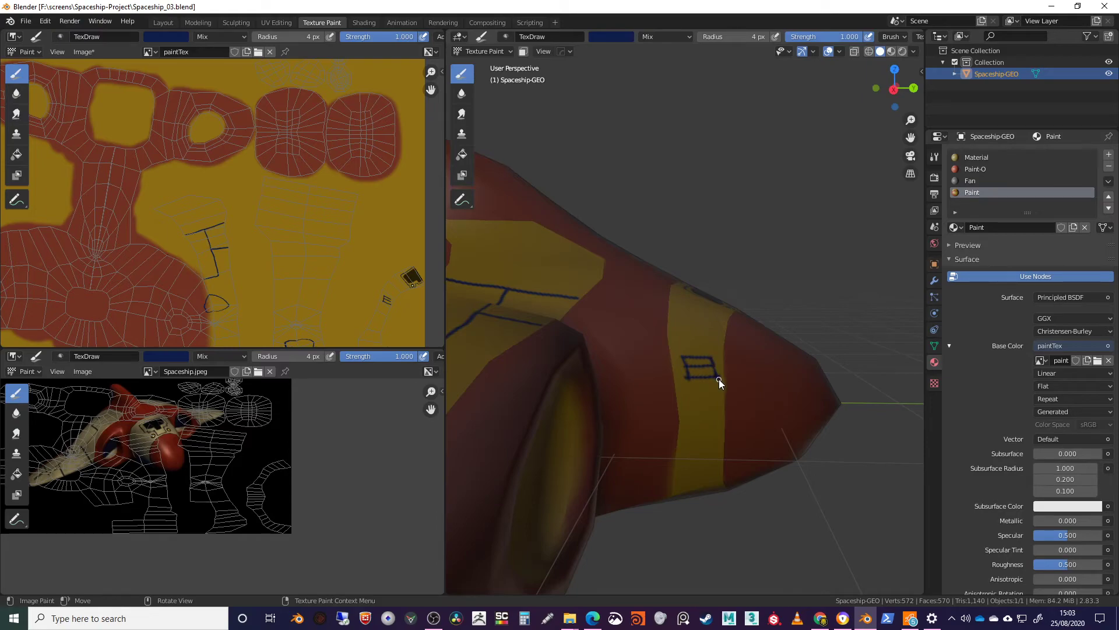
{"action": "scroll", "coordinate": [721, 401], "scroll_direction": "down", "scroll_amount": 4}
{"action": "middle_click_drag", "start_coordinate": [721, 400], "coordinate": [786, 361]}
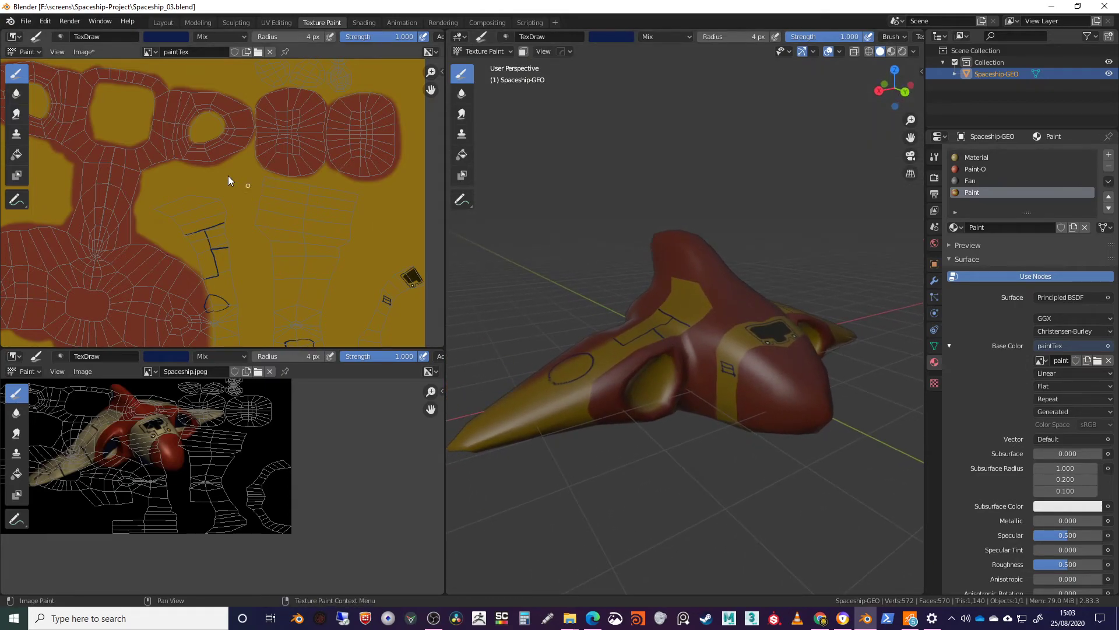
Save the painted image as paintTex.png in a new folder named textures inside Spaceship-Project.
{"action": "left_click", "coordinate": [150, 52]}
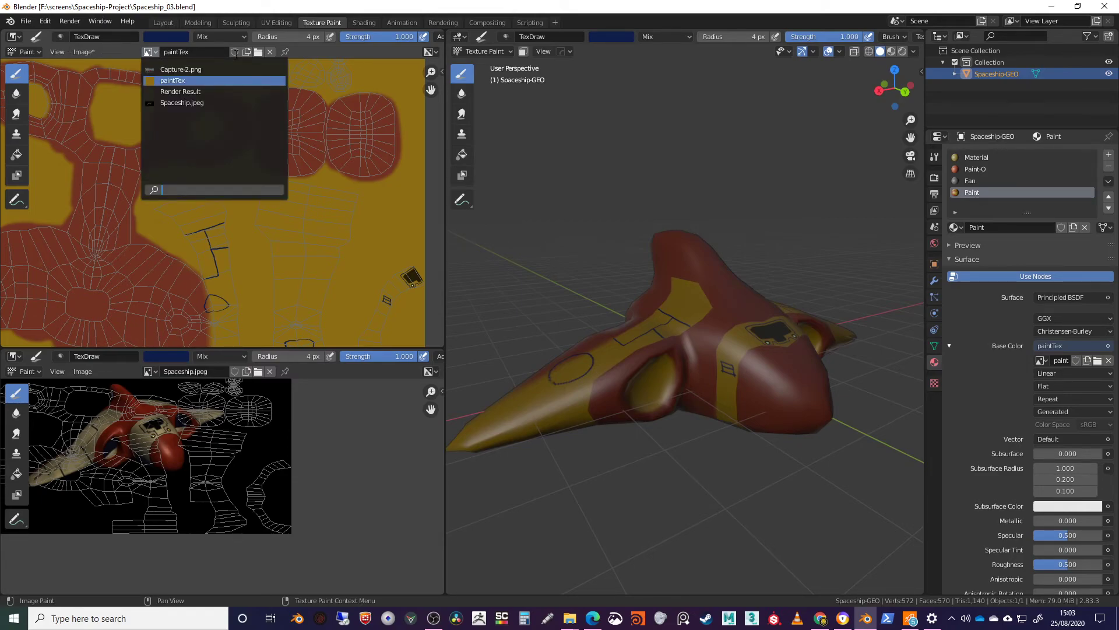
{"action": "left_click", "coordinate": [315, 52]}
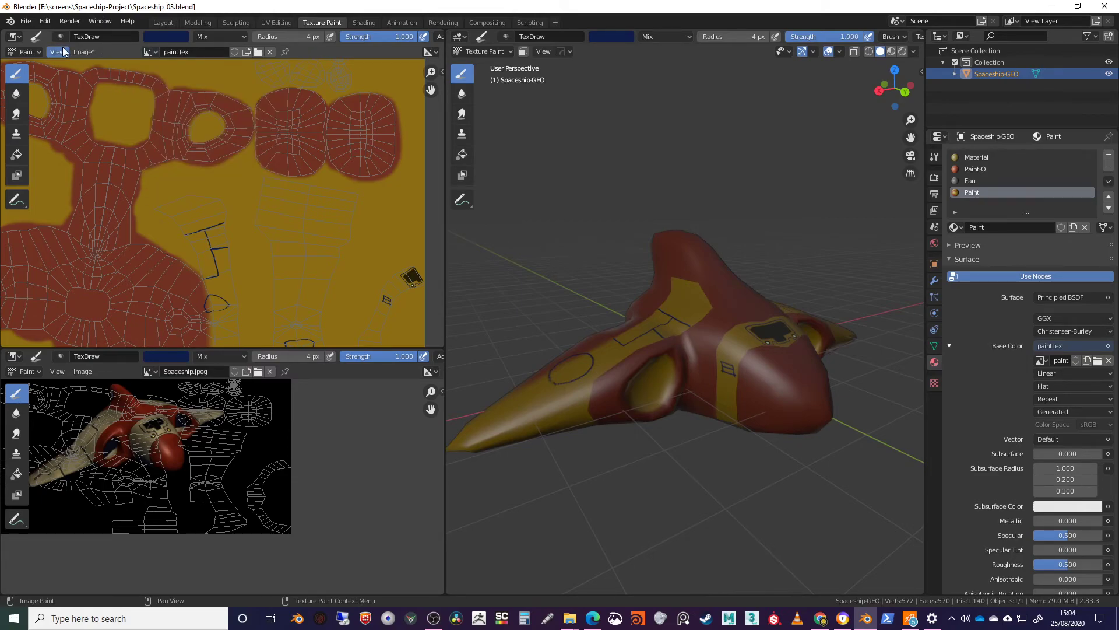
{"action": "left_click", "coordinate": [84, 52]}
{"action": "left_click", "coordinate": [93, 157]}
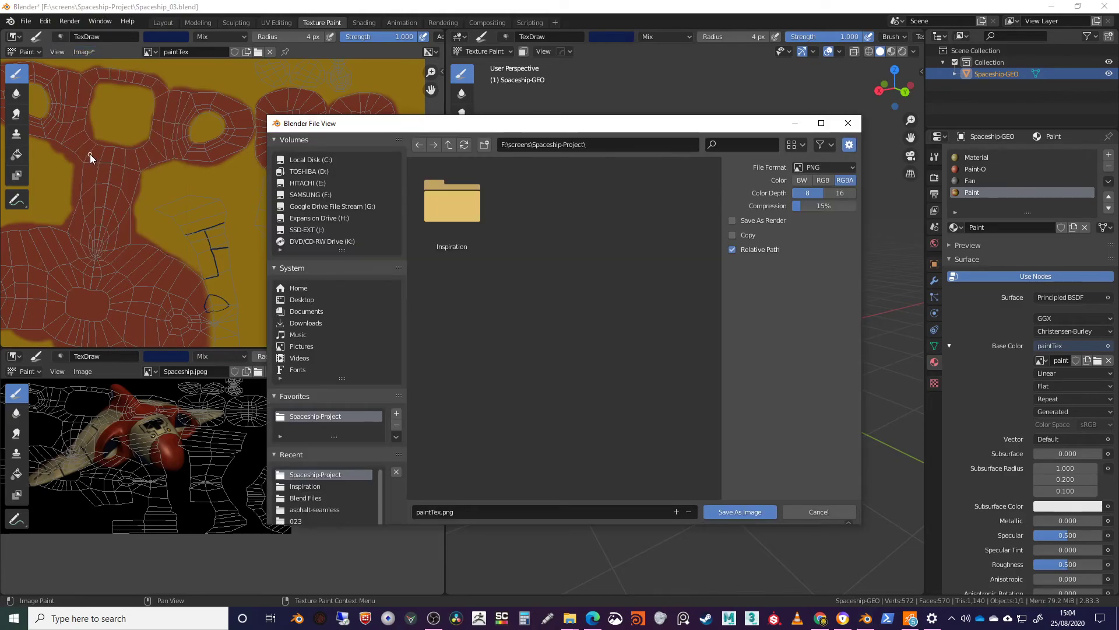
{"action": "left_click", "coordinate": [484, 145]}
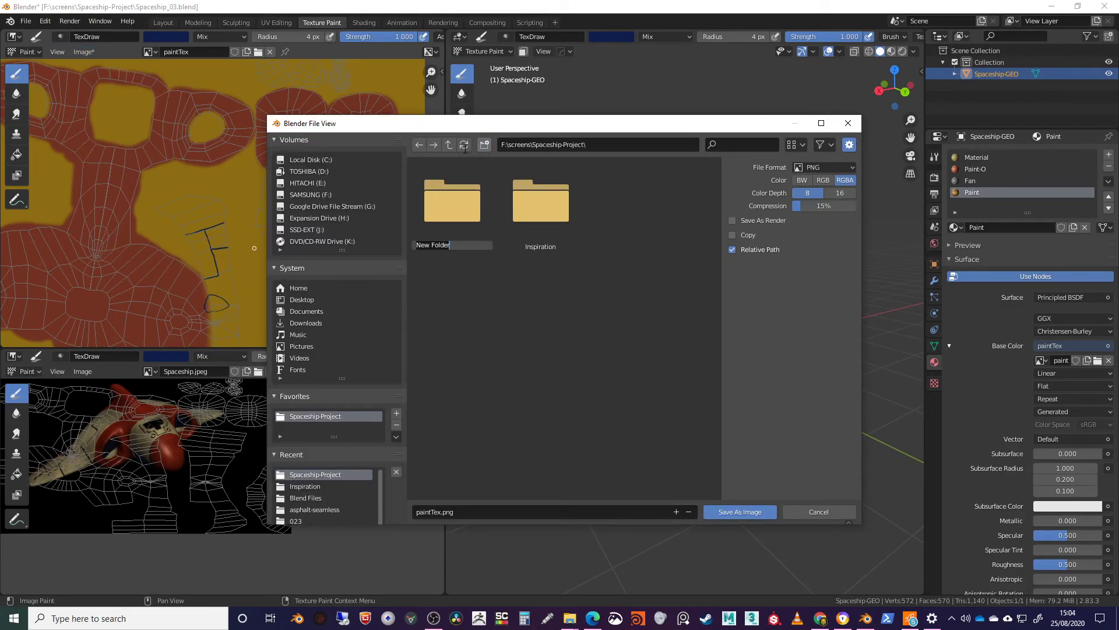
{"action": "type", "text": "textures"}
{"action": "key", "text": "Return"}
{"action": "double_click", "coordinate": [441, 205]}
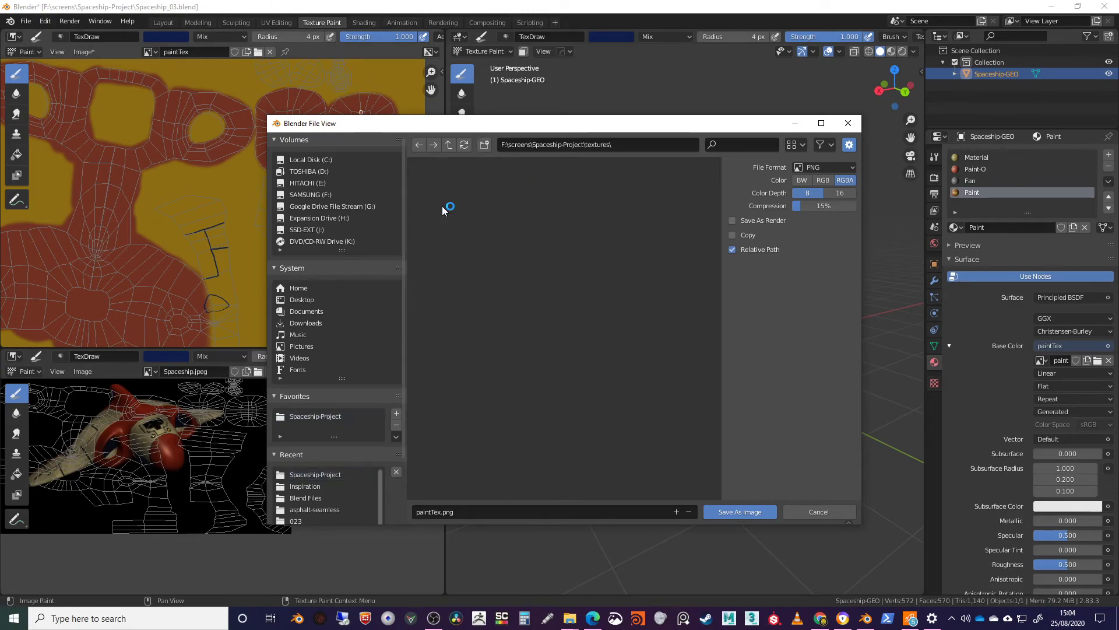
{"action": "left_click", "coordinate": [740, 513]}
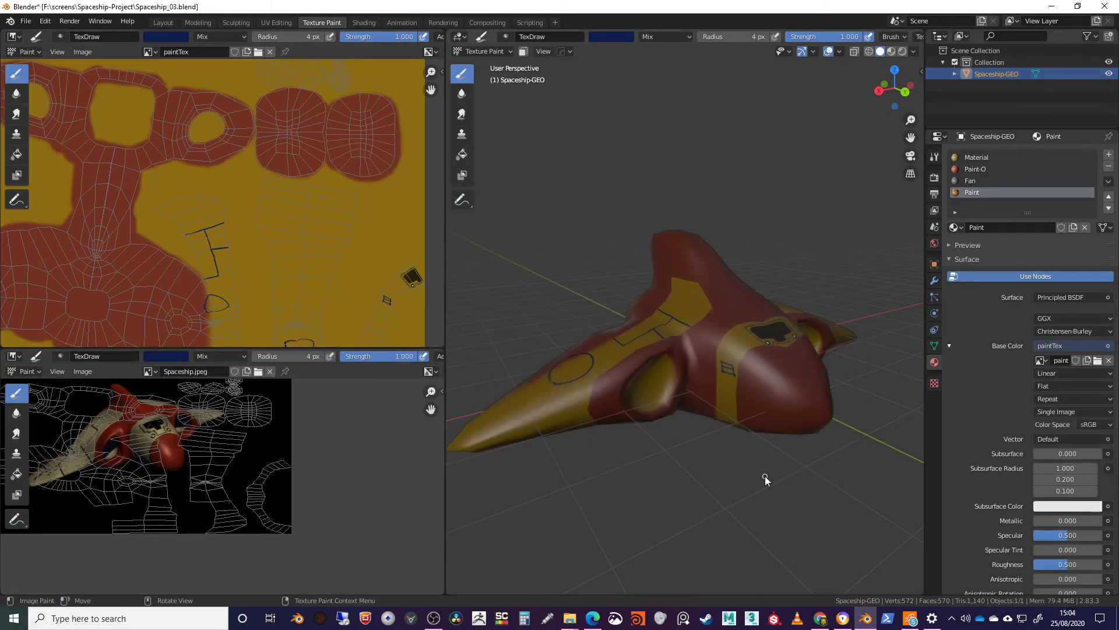
Open the saved paintTex image file for the Base Color texture of the Paint material.
{"action": "middle_click_drag", "start_coordinate": [789, 522], "coordinate": [1009, 474]}
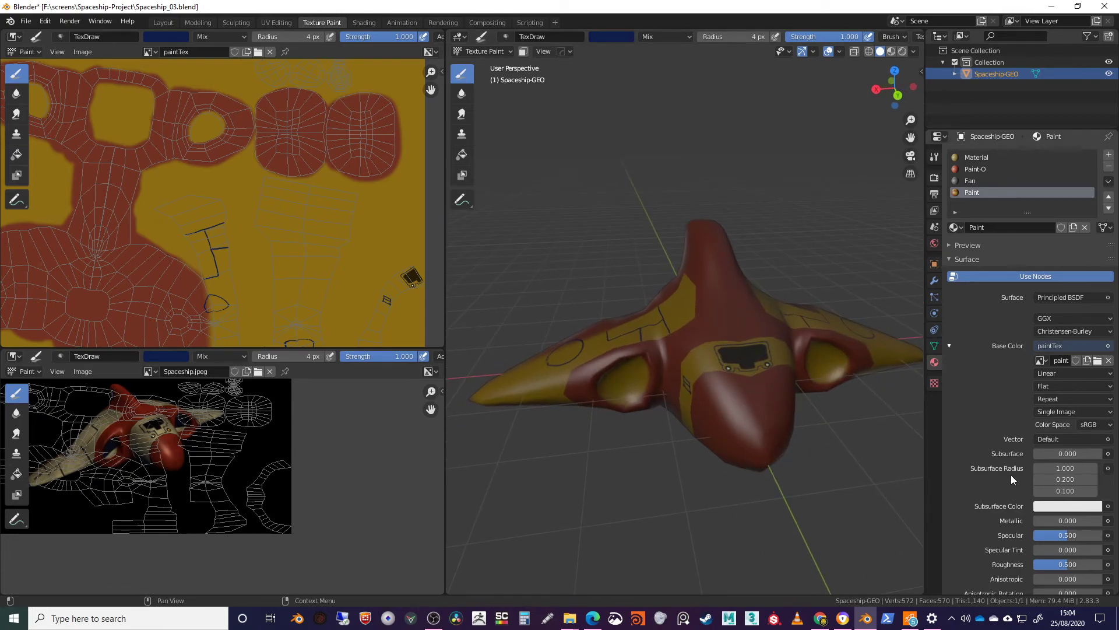
{"action": "left_click", "coordinate": [1097, 360]}
{"action": "left_click", "coordinate": [732, 512]}
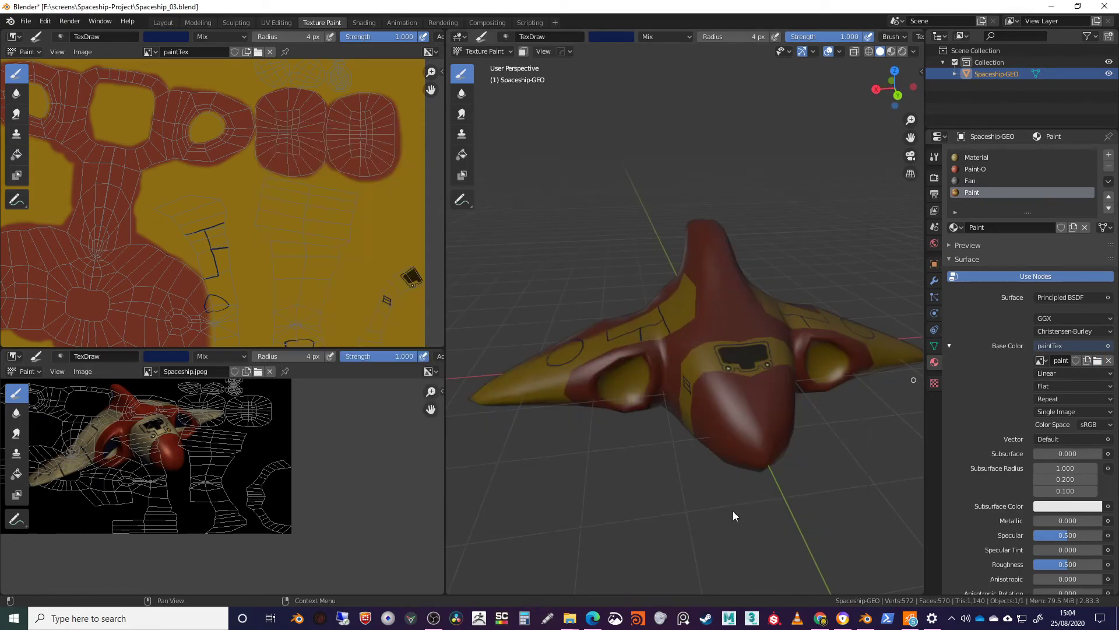
{"action": "middle_click_drag", "start_coordinate": [835, 341], "coordinate": [764, 297]}
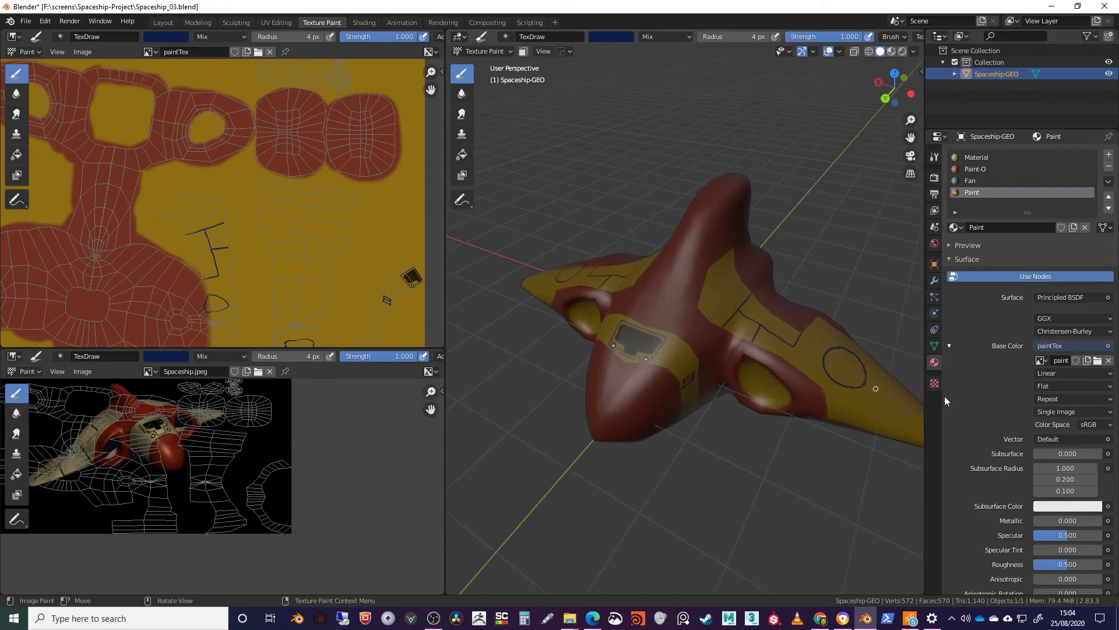
{"action": "middle_click_drag", "start_coordinate": [573, 297], "coordinate": [580, 288]}
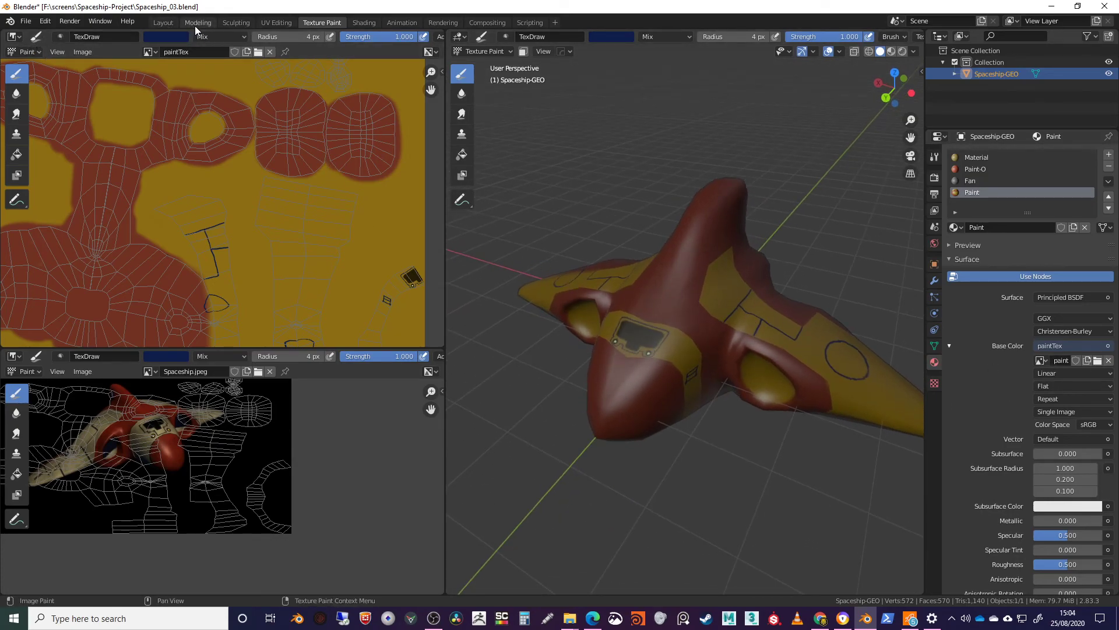
Switch to the Shading workspace and examine the textured spaceship from several angles.
{"action": "left_click", "coordinate": [364, 22]}
{"action": "mouse_move", "coordinate": [670, 304]}
{"action": "middle_mouse_down"}
{"action": "mouse_move", "coordinate": [613, 327]}
{"action": "mouse_move", "coordinate": [493, 254]}
{"action": "mouse_move", "coordinate": [607, 234]}
{"action": "mouse_move", "coordinate": [631, 249]}
{"action": "mouse_move", "coordinate": [602, 226]}
{"action": "middle_mouse_up"}
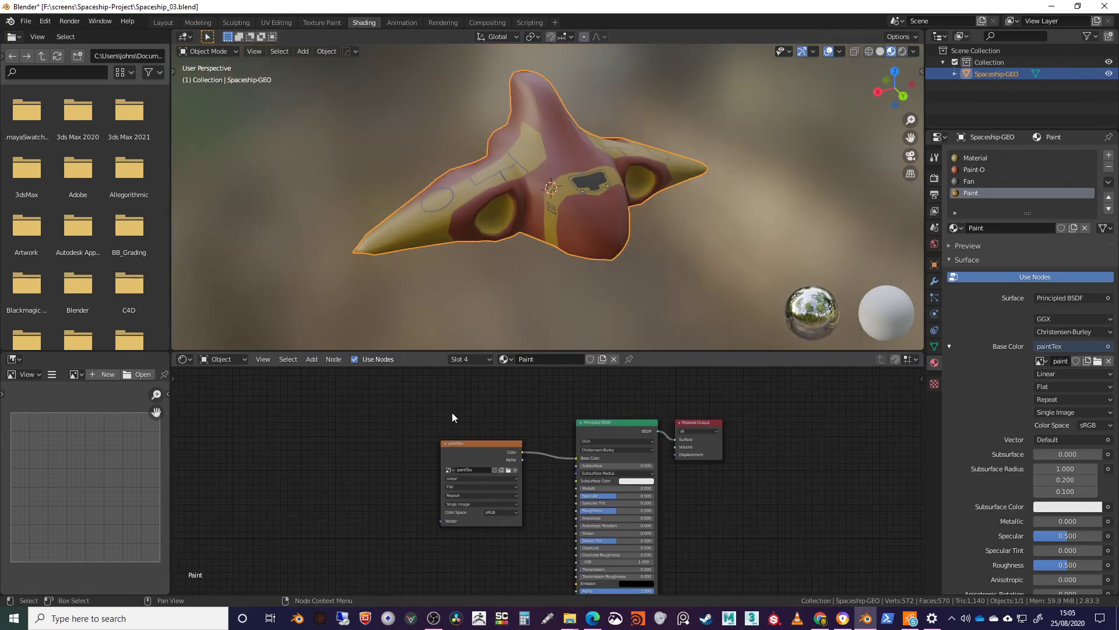
{"action": "middle_click_drag", "start_coordinate": [549, 195], "coordinate": [519, 187]}
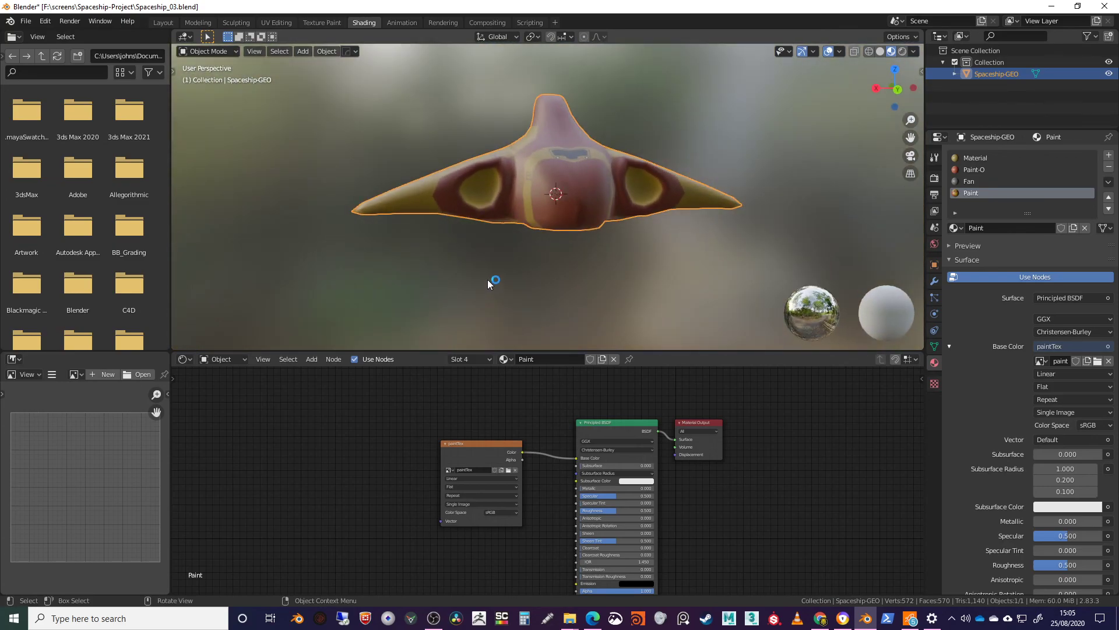
{"action": "middle_click_drag", "start_coordinate": [485, 285], "coordinate": [506, 316]}
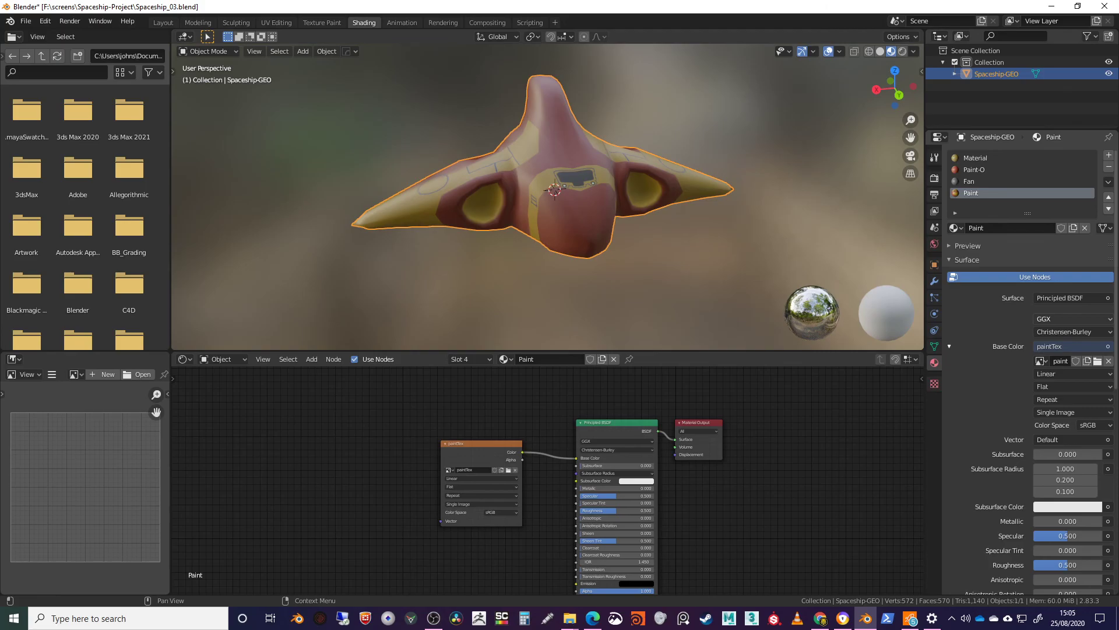